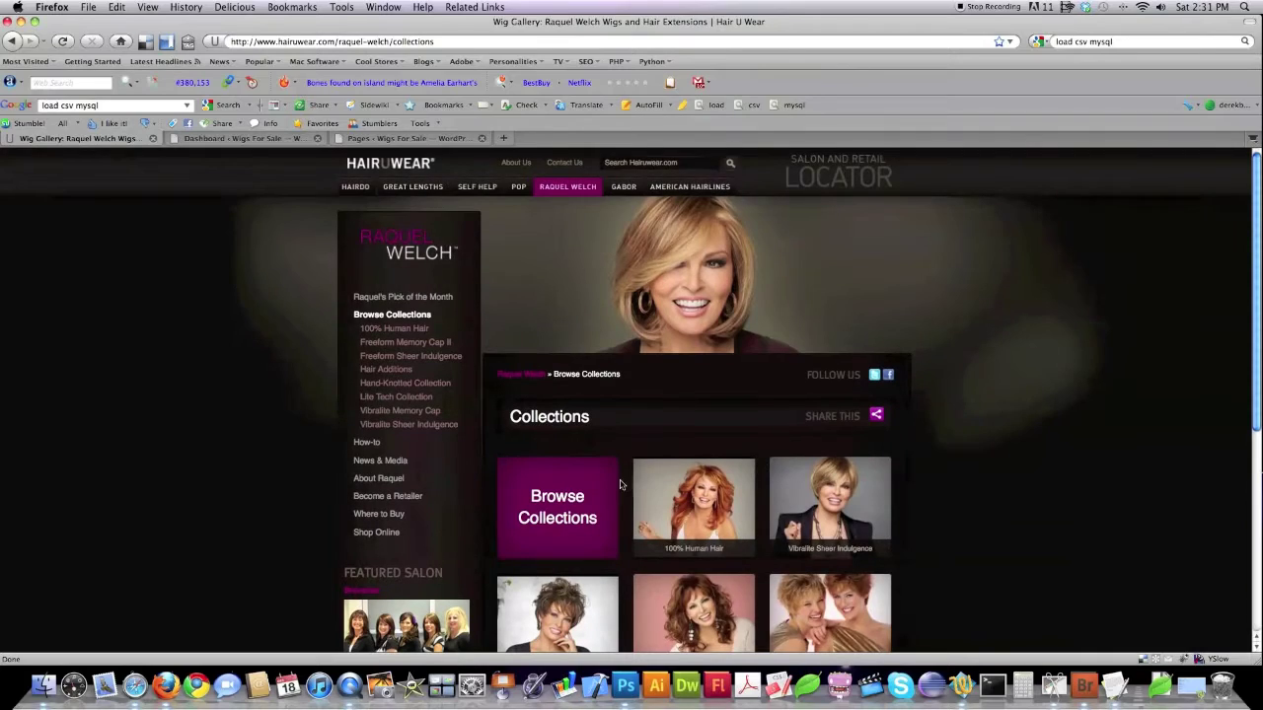
Step: View the Knockout wig's product page in the 100% Human Hair collection
scroll(605, 457, down, 2)
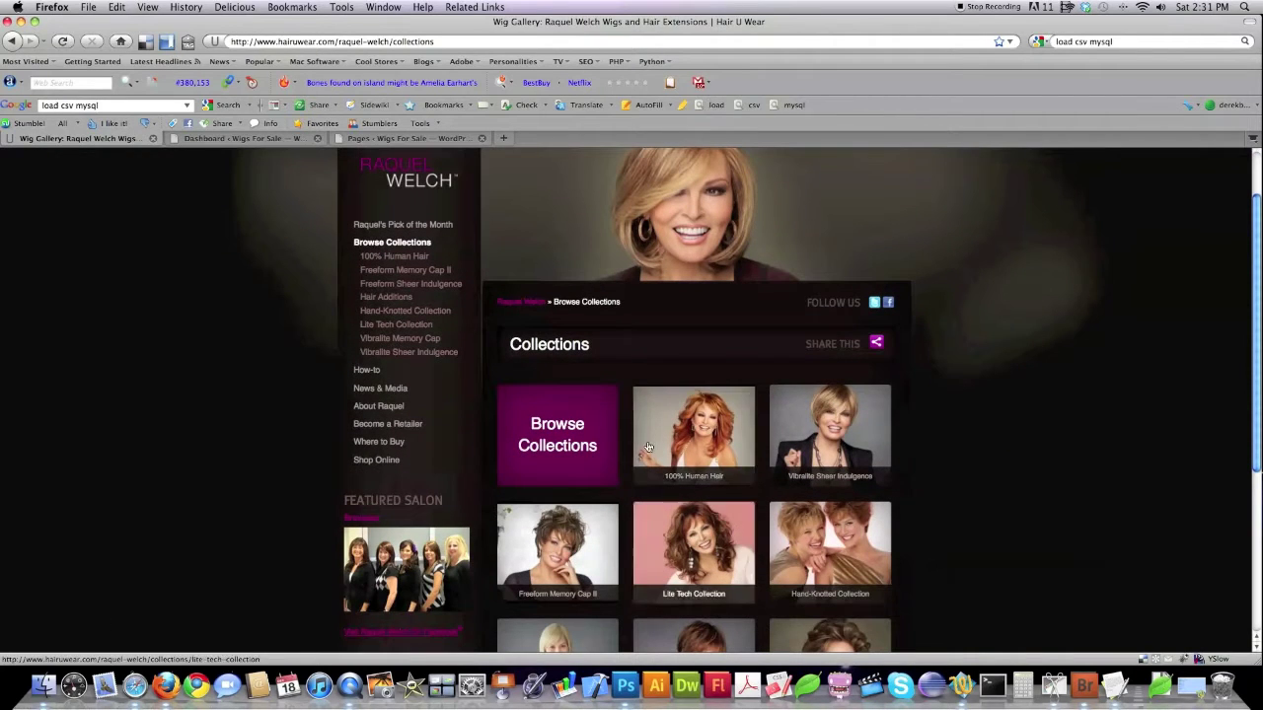
click(717, 431)
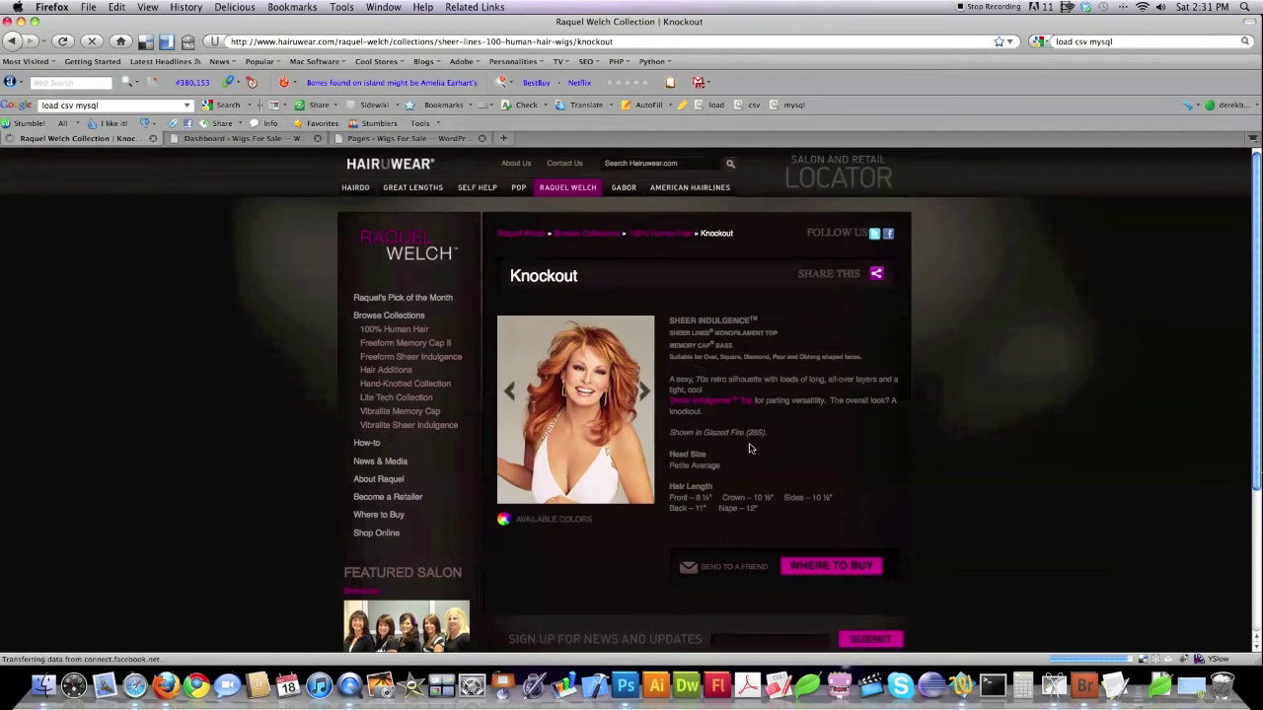
mouse_move(585, 418)
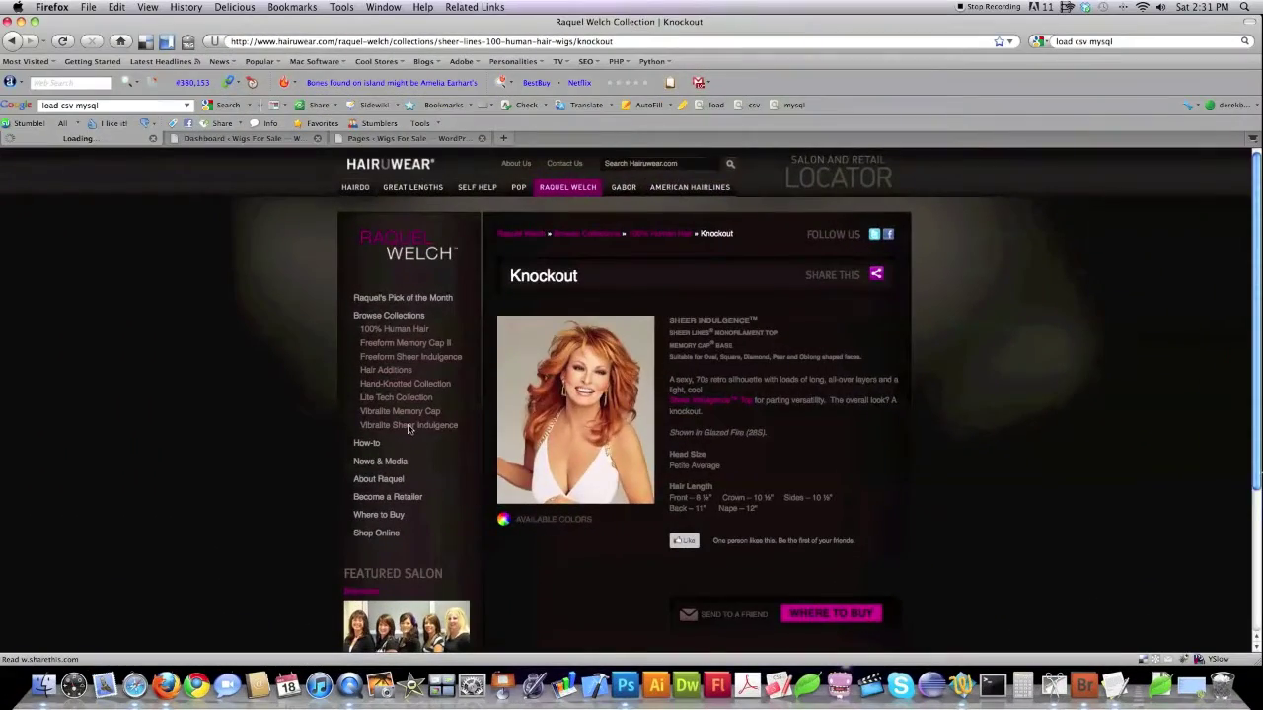
Step: Open the Vibralite Sheer Indulgence collection and capture the six captioned wig photos from Excite to Fresh with Grab's selection capture
click(409, 425)
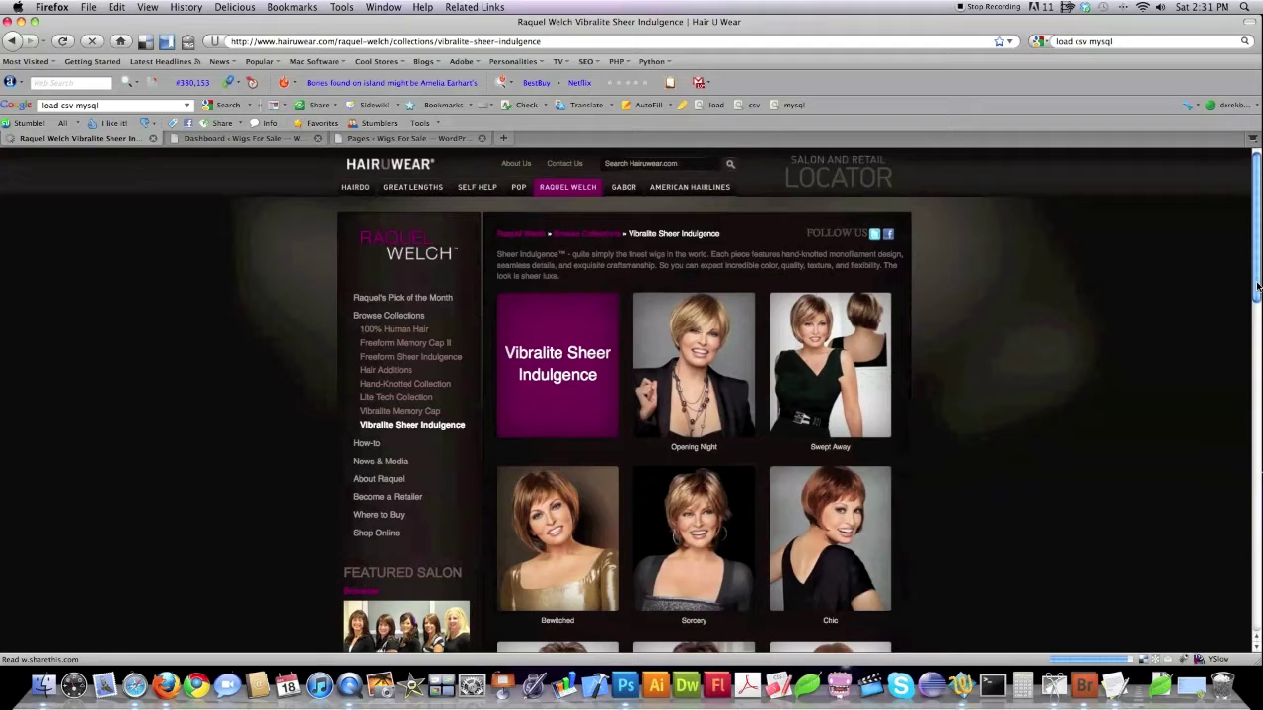
scroll(485, 208, down, 10)
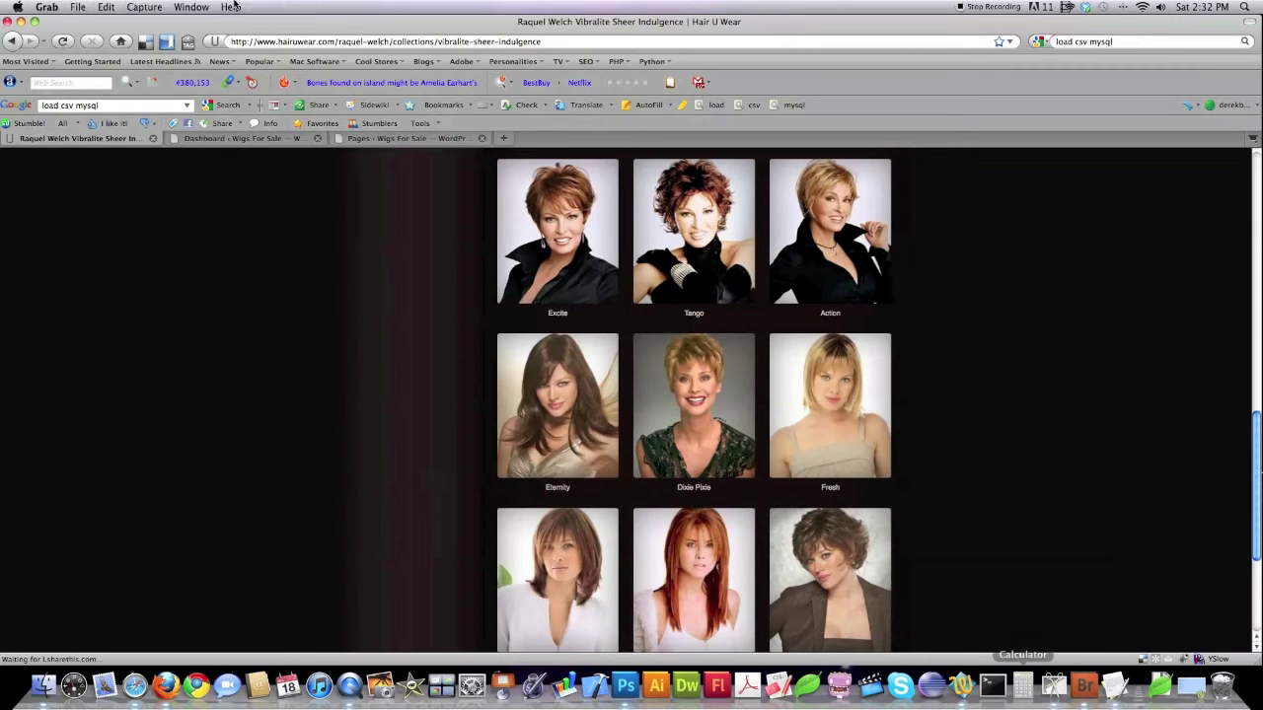
click(144, 7)
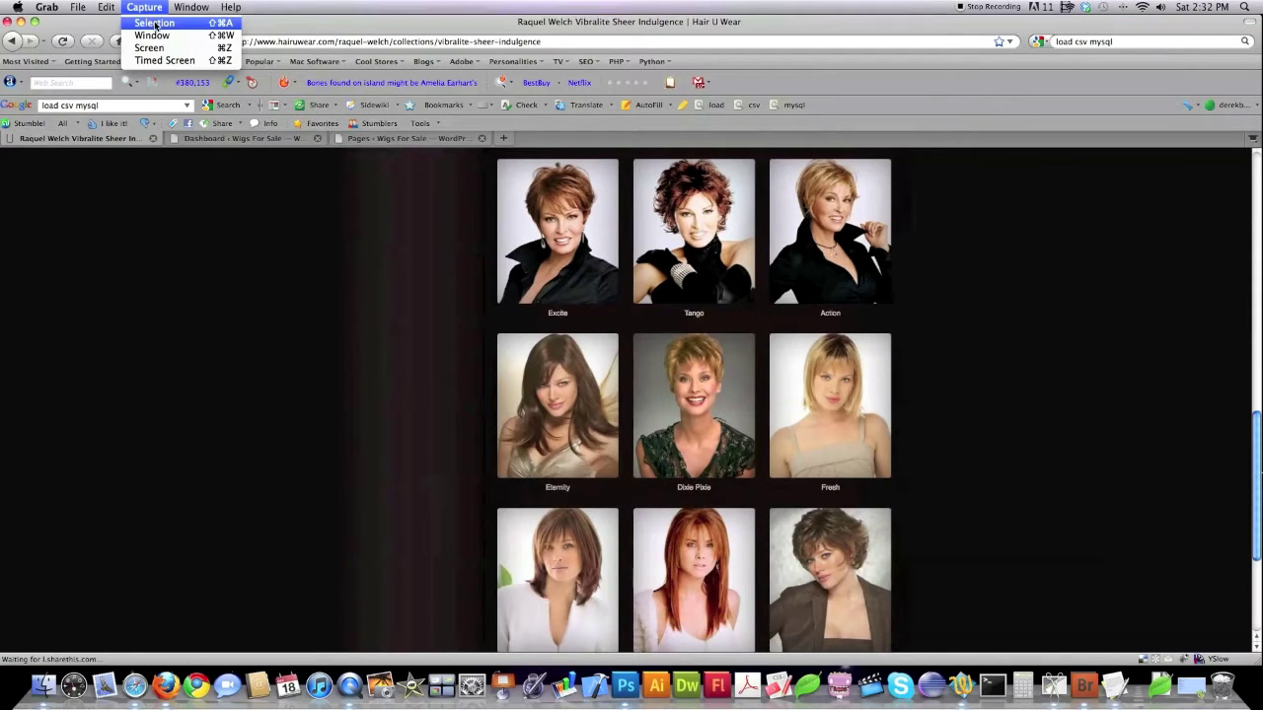
click(148, 23)
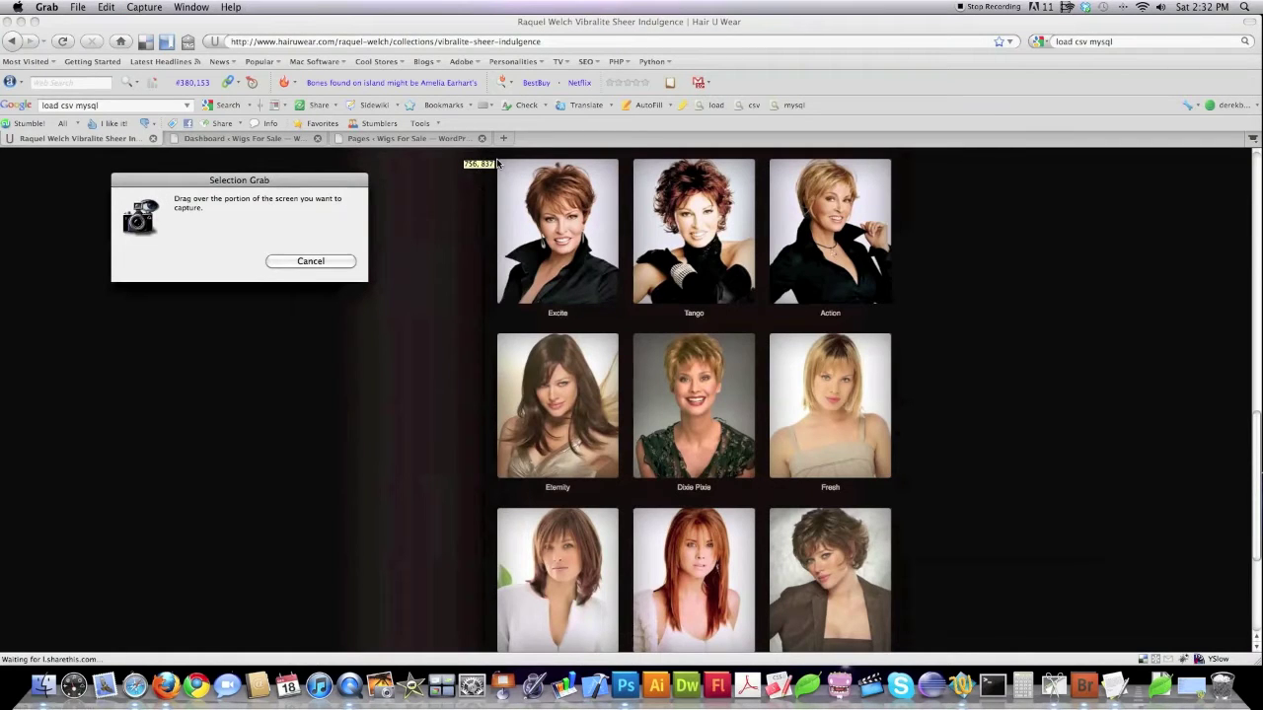
drag(498, 160, 892, 503)
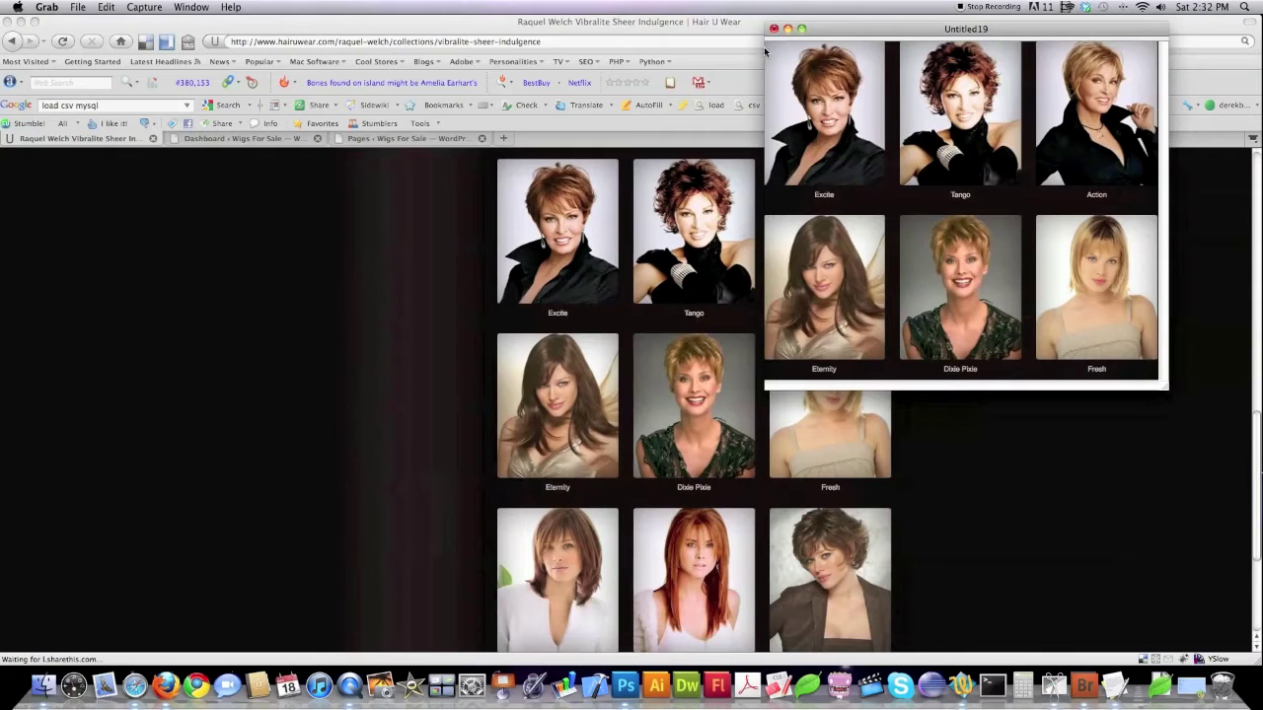
Step: Switch to Photoshop, create a 600 × 515 pixel document from the Clipboard preset and paste the captured wig photos
click(625, 686)
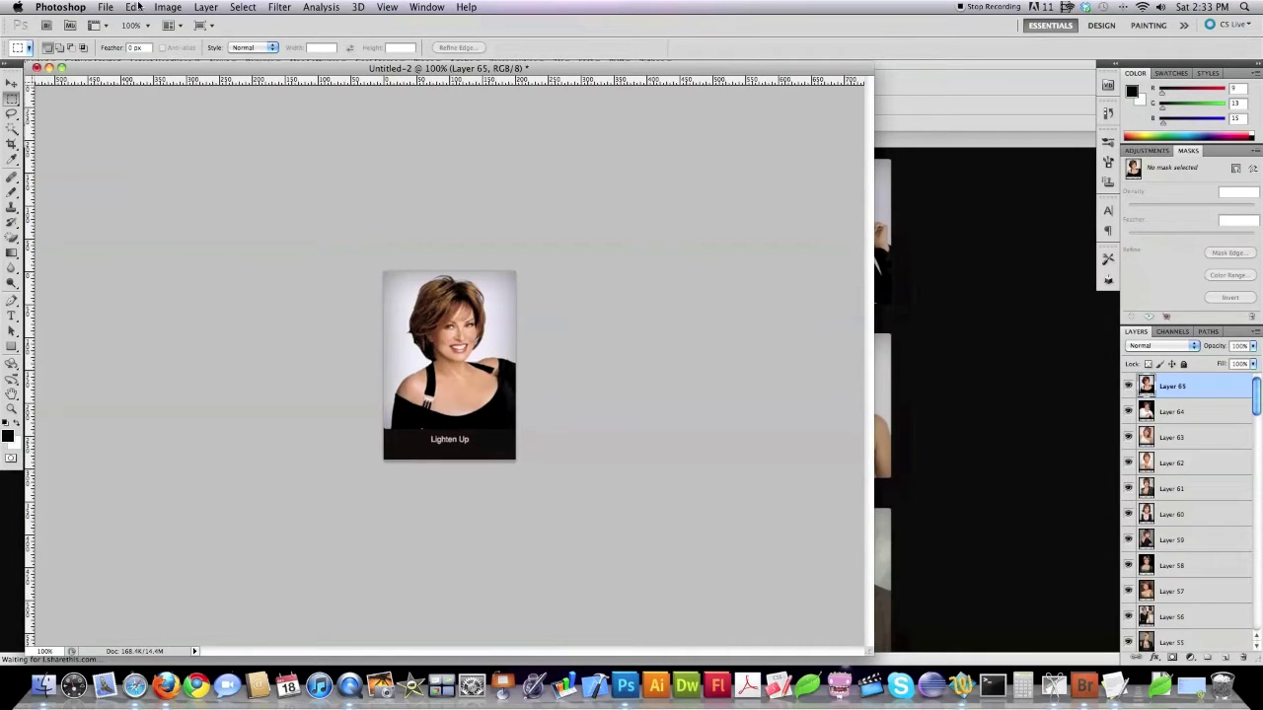
click(104, 7)
click(116, 23)
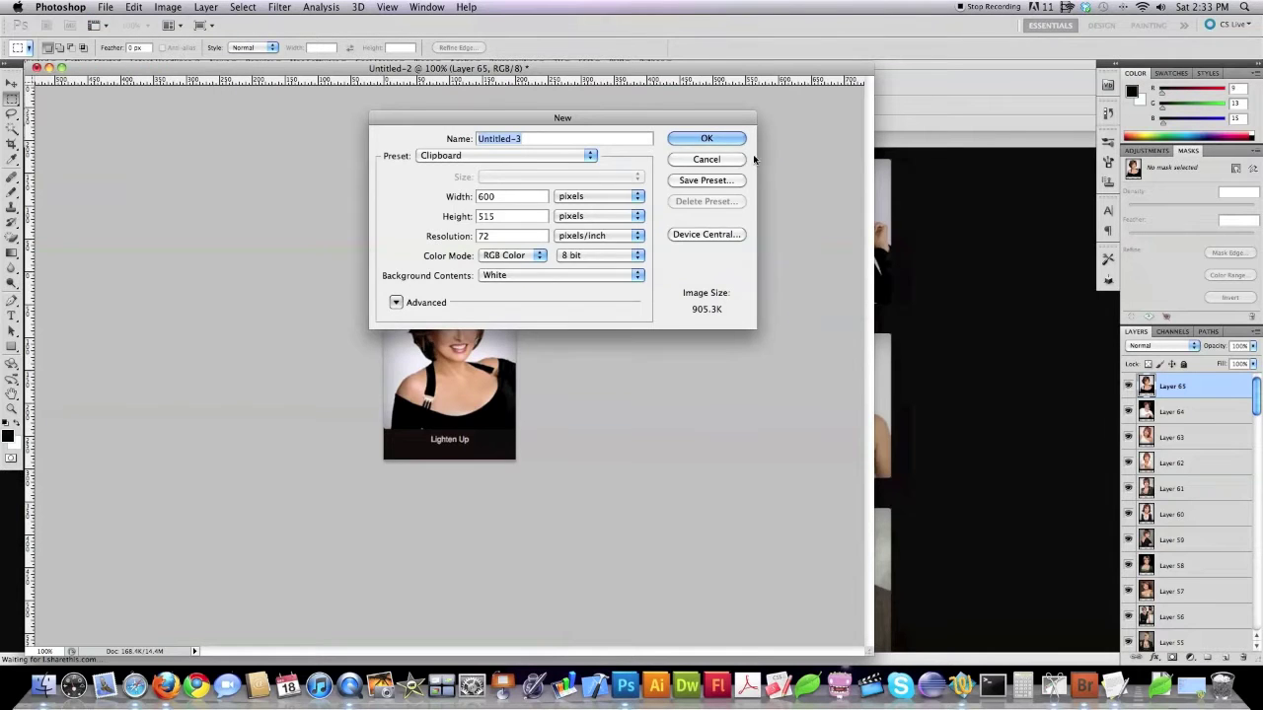
click(717, 135)
key(super+v)
Step: Copy the captioned Excite photo into the Untitled-2 document and scale it to about 112% to fill the canvas
drag(253, 210, 371, 371)
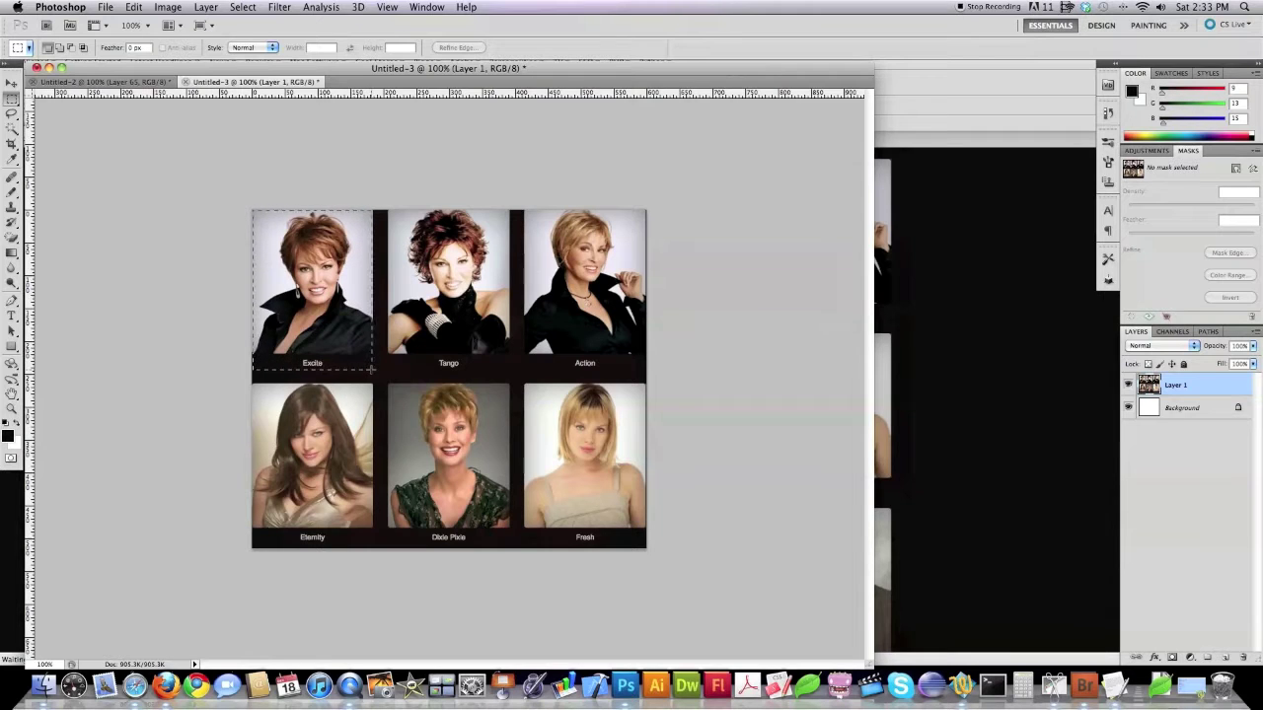
drag(371, 371, 371, 371)
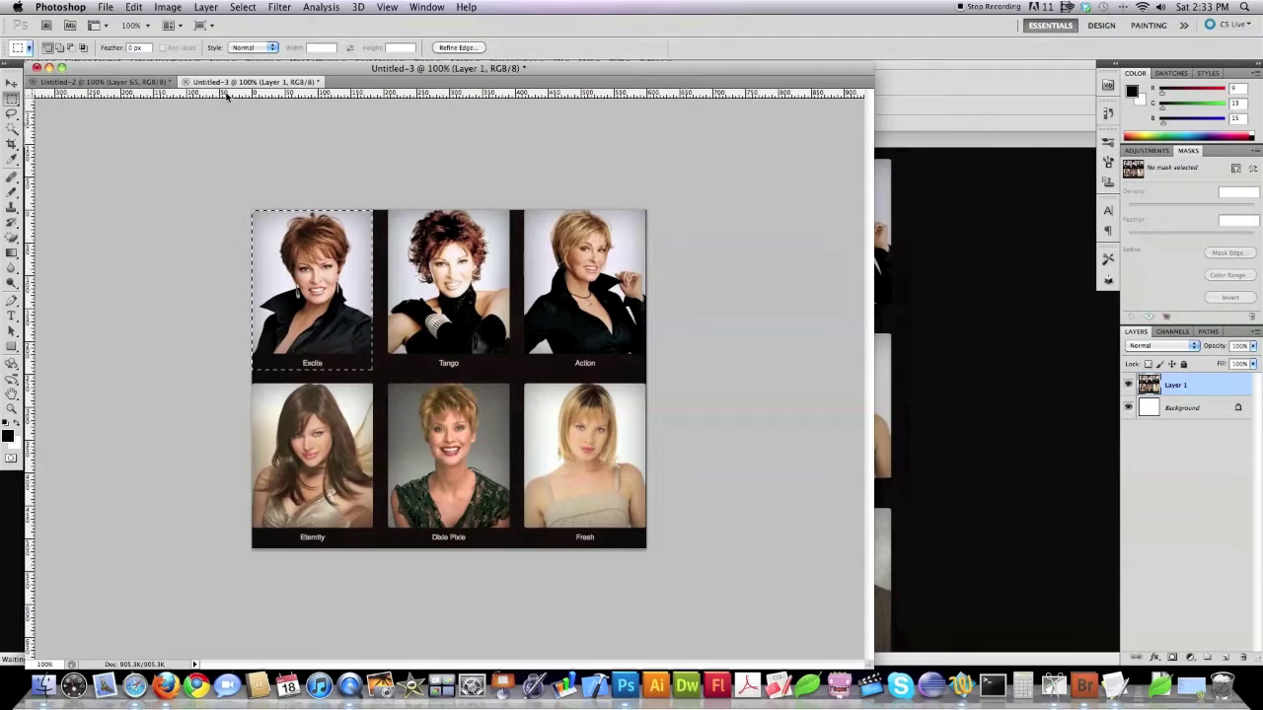
click(120, 84)
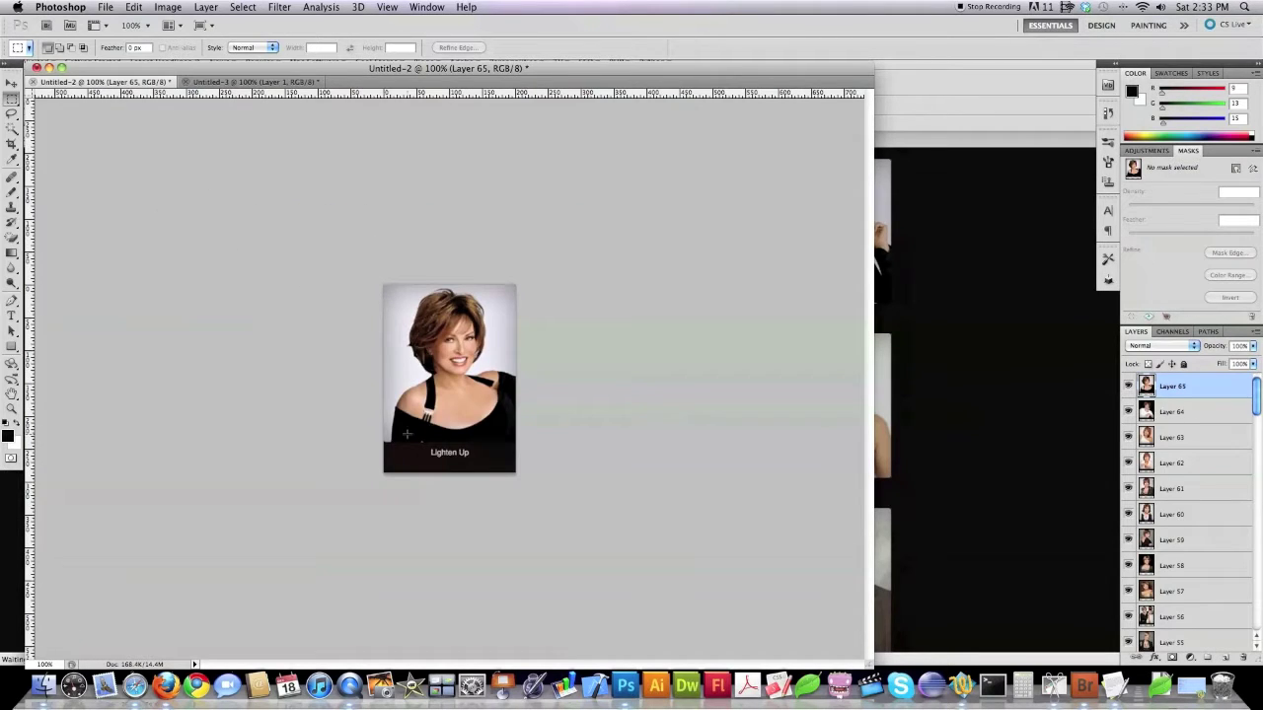
key(super+v)
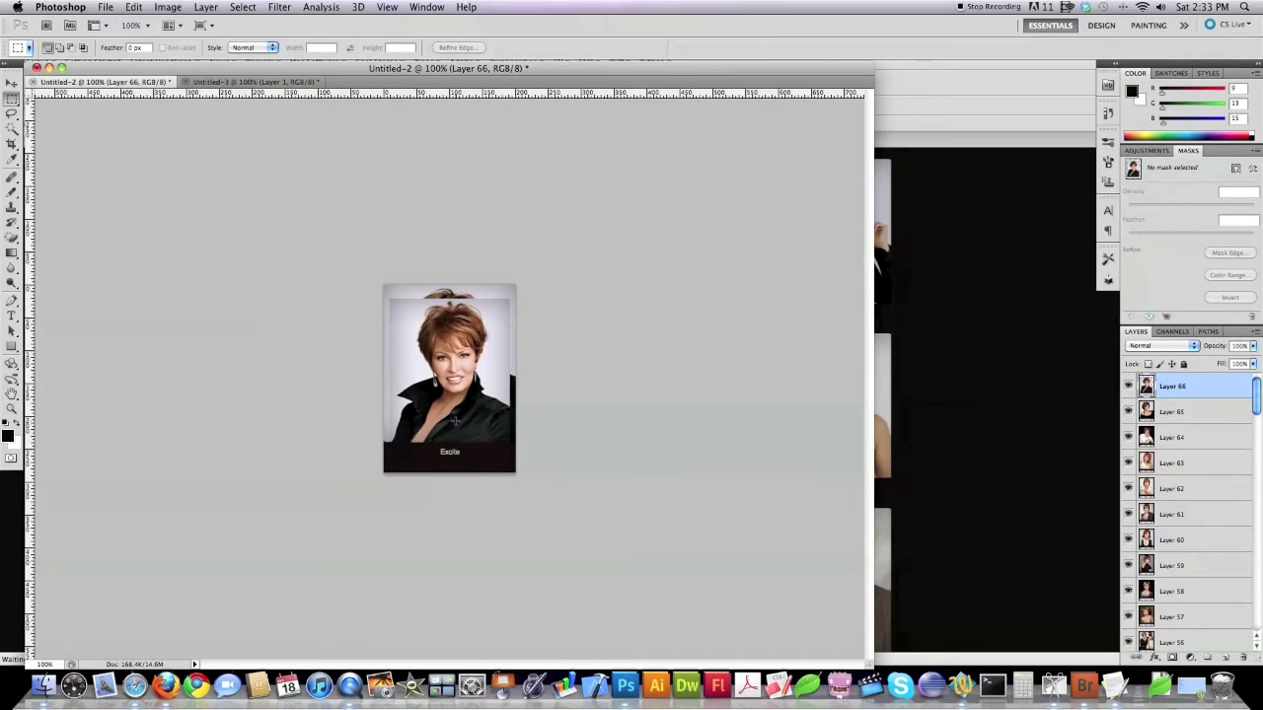
key(super+t)
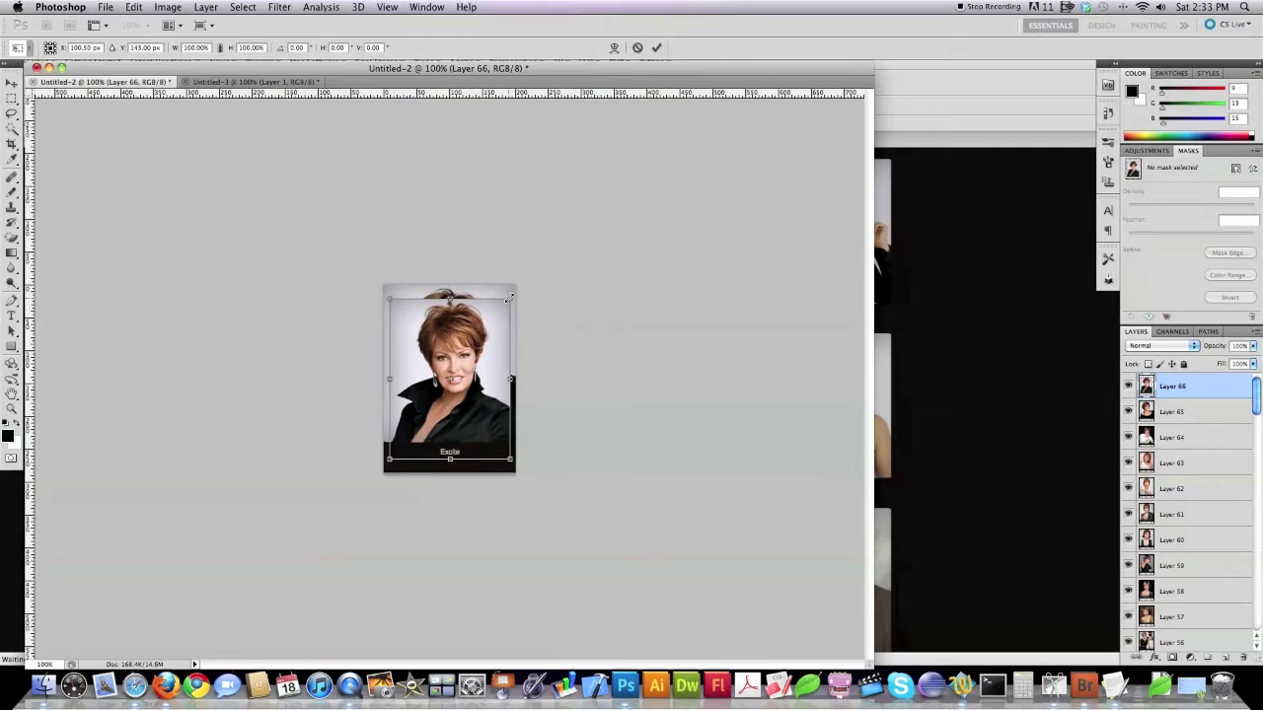
drag(510, 298, 517, 289)
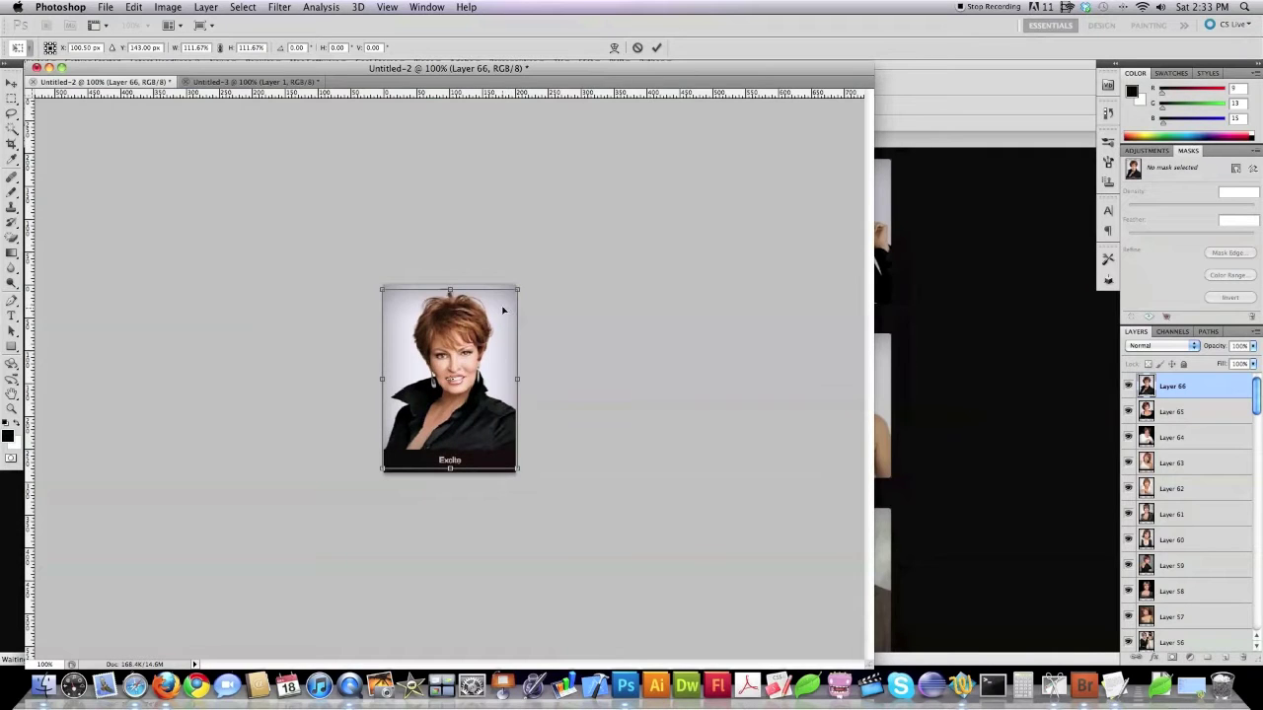
key(Return)
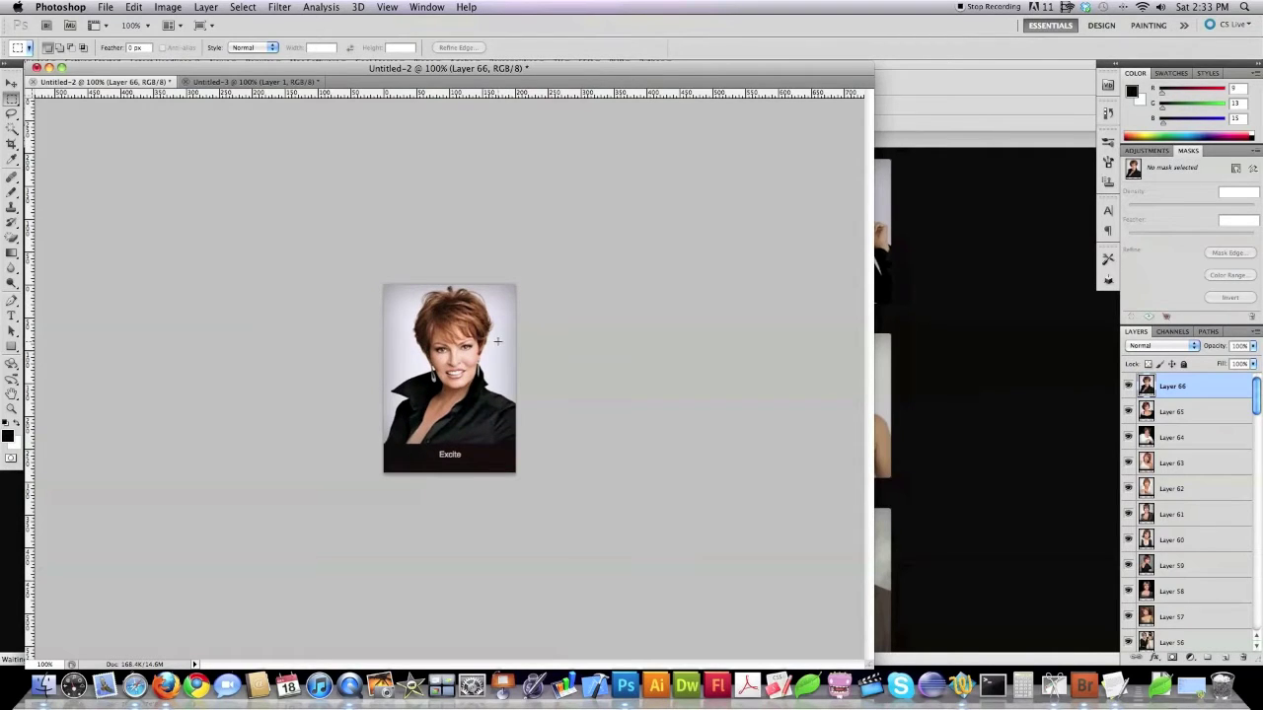
Step: Switch to Firefox and check the collection's name on the Vibralite Sheer Indulgence page
click(977, 178)
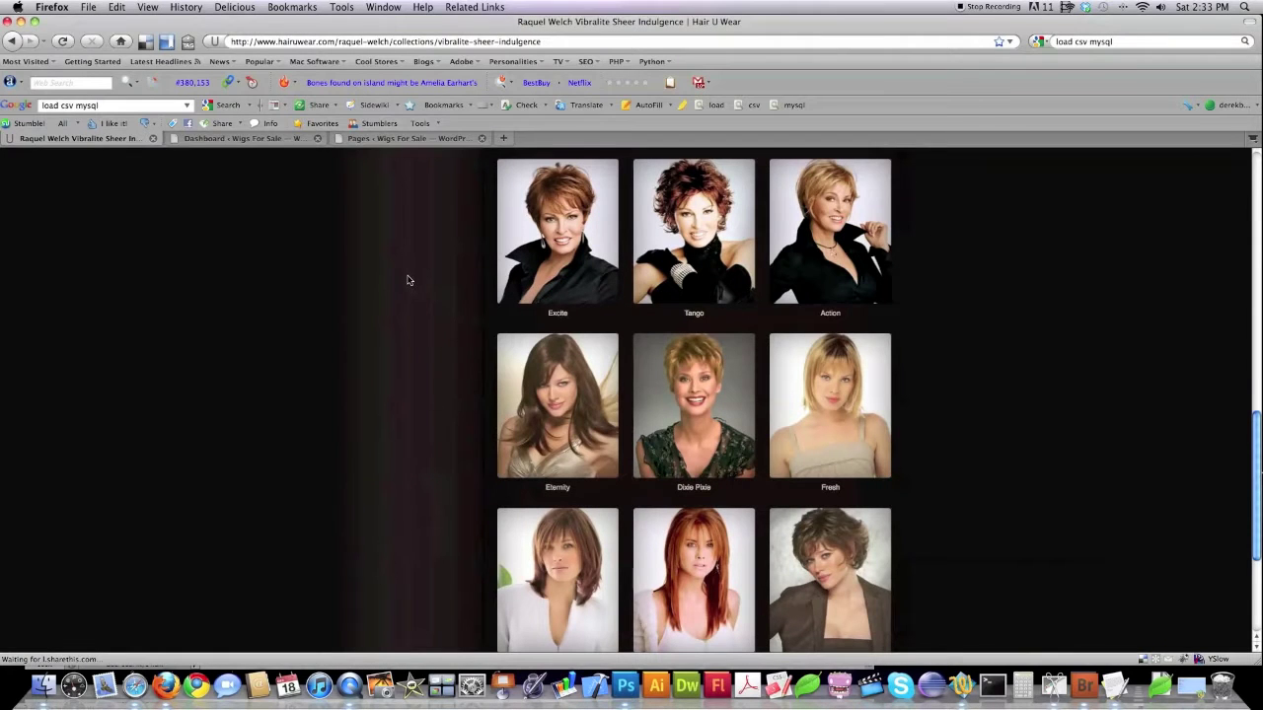
scroll(415, 277, up, 2)
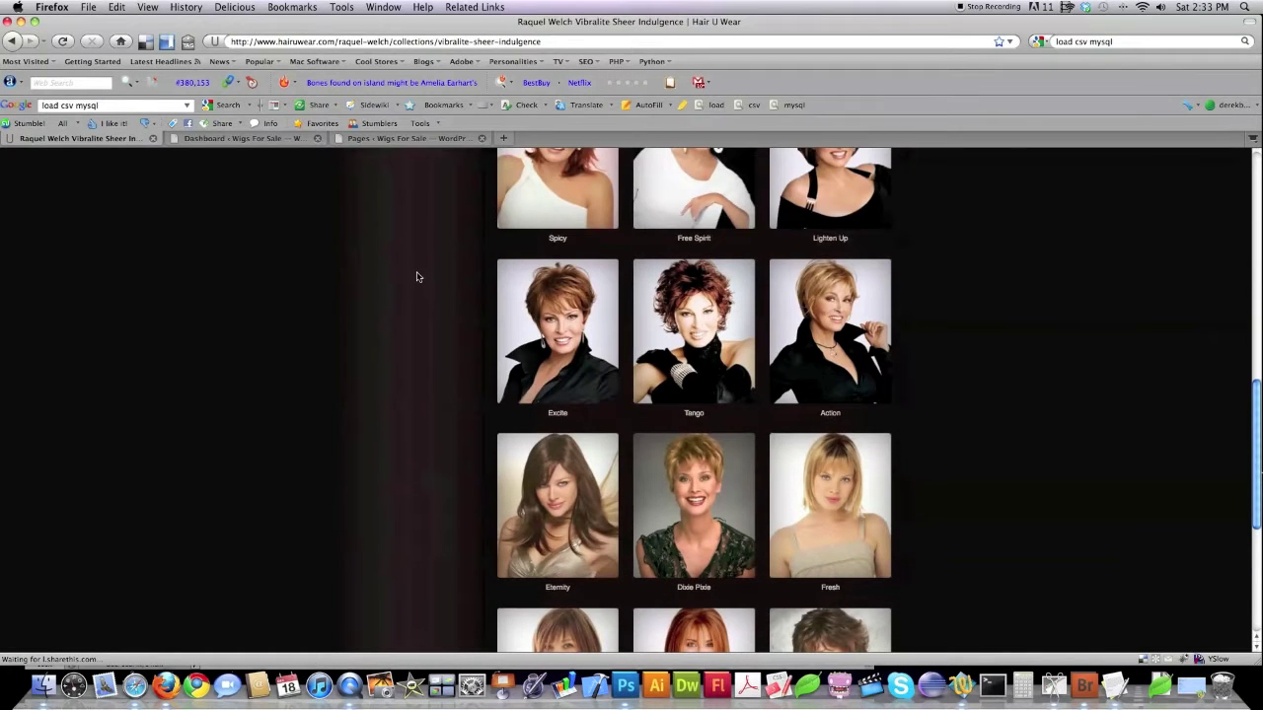
scroll(416, 277, up, 5)
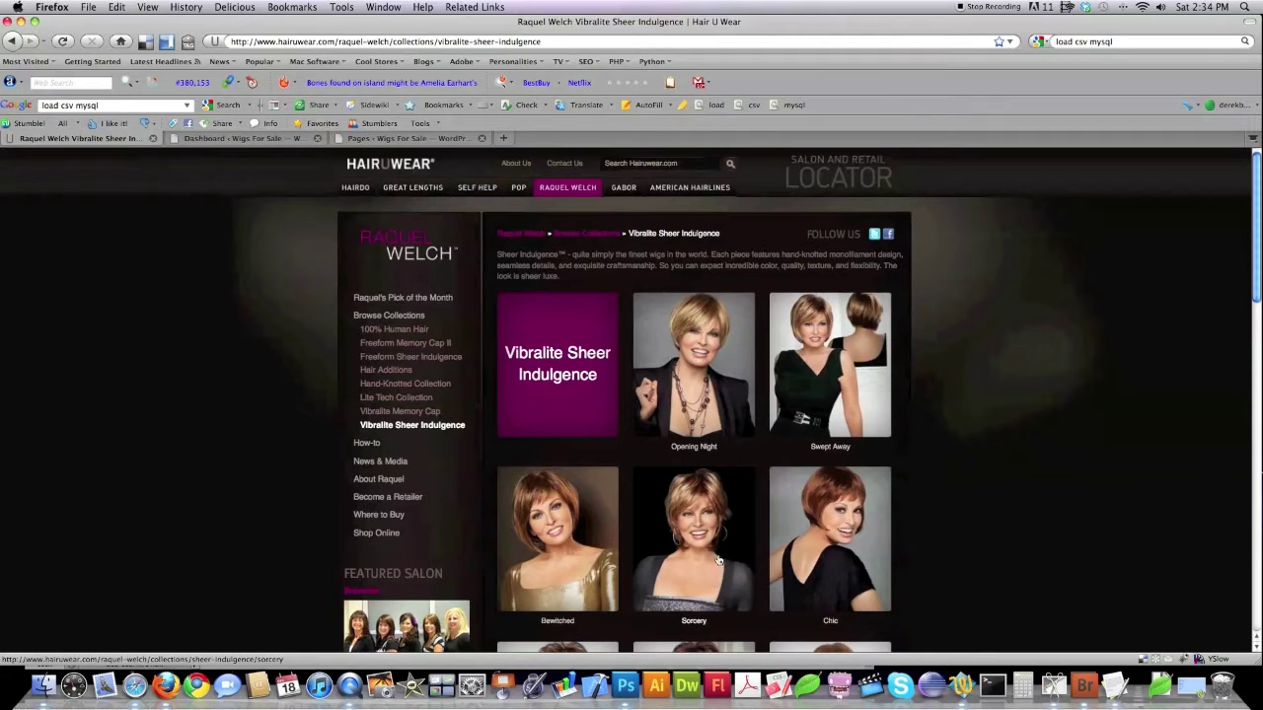
Step: Return to Photoshop and save the Excite image as a JPEG named VSI-Excite in the Raquel Welch Pics folder
click(626, 688)
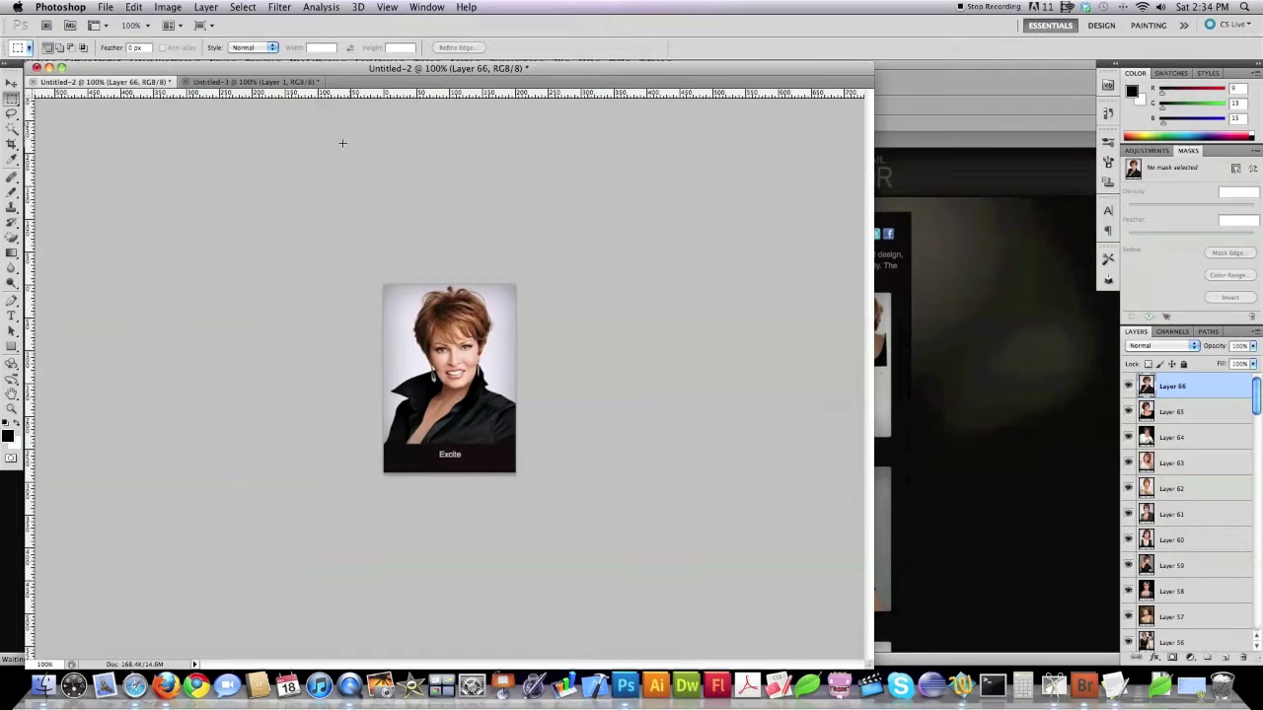
click(106, 7)
click(148, 207)
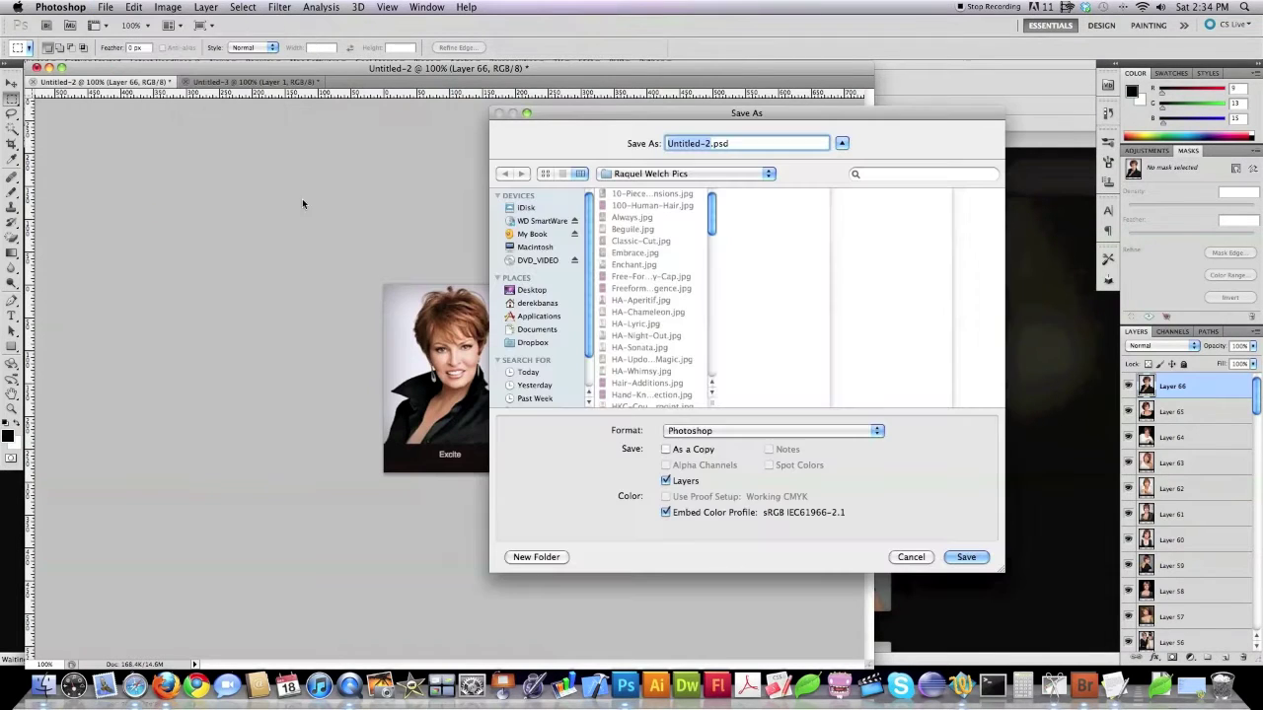
text(VSI-Excite)
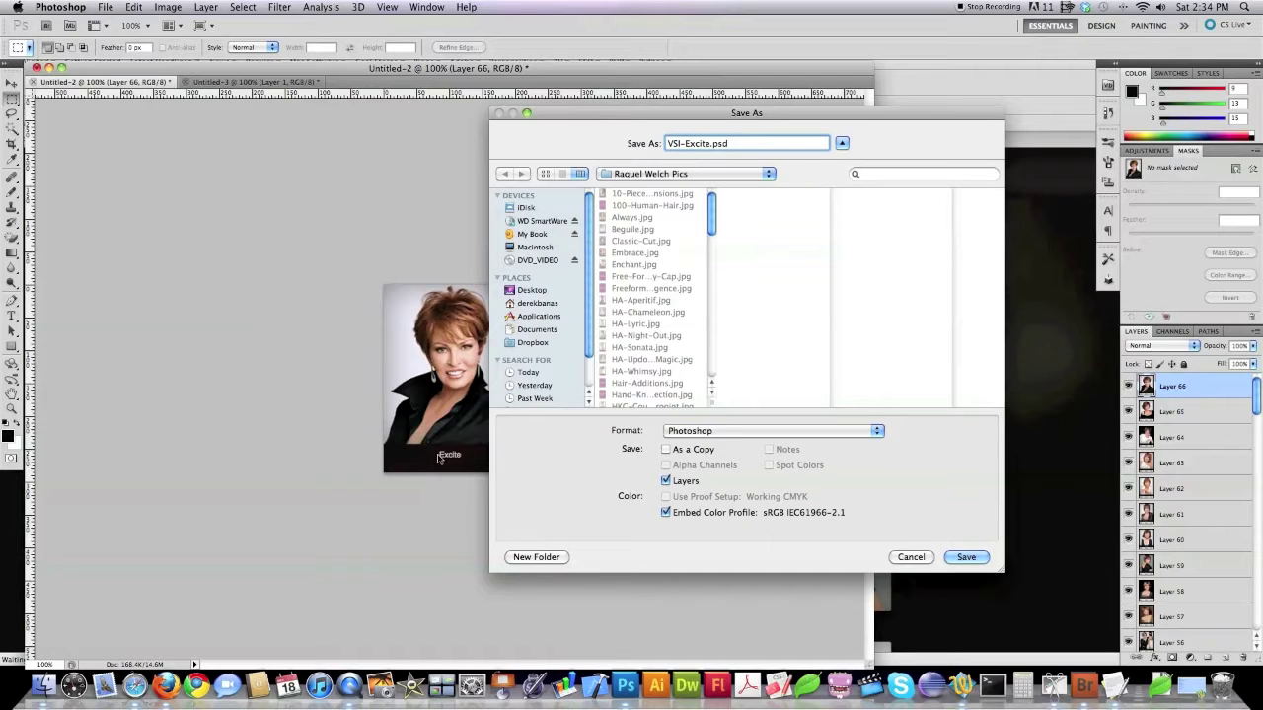
click(766, 431)
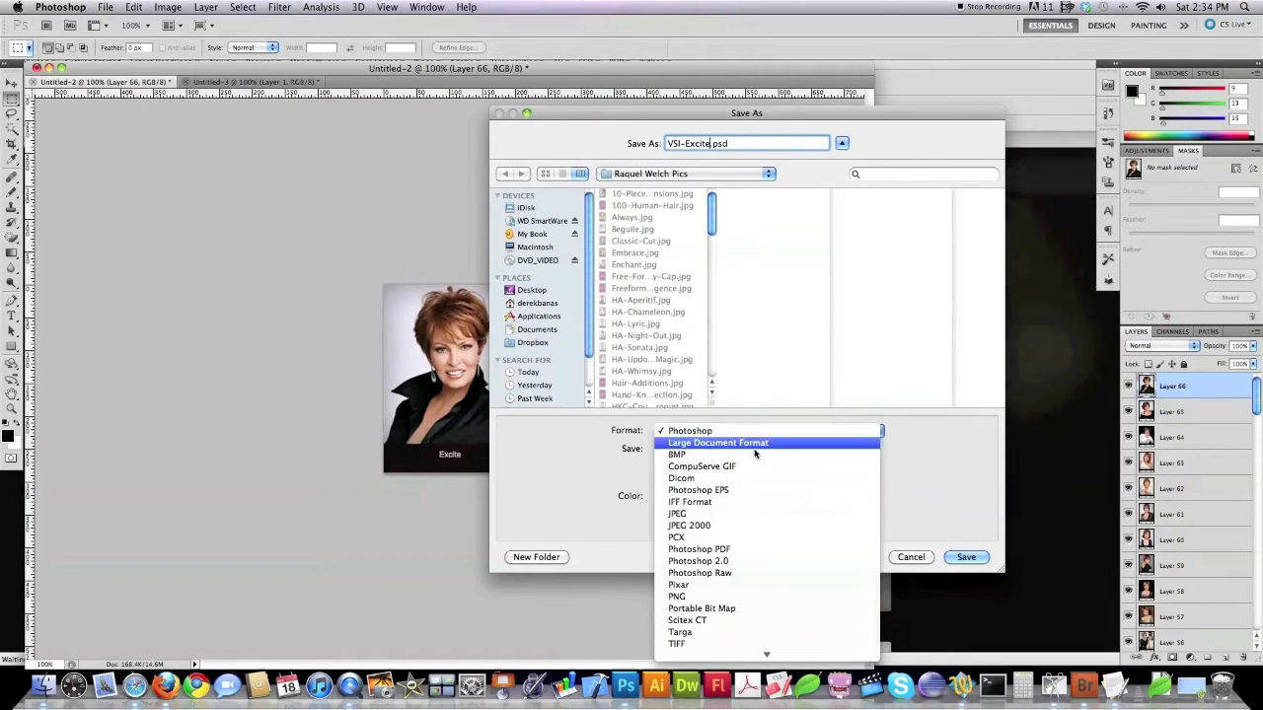
click(754, 511)
click(978, 558)
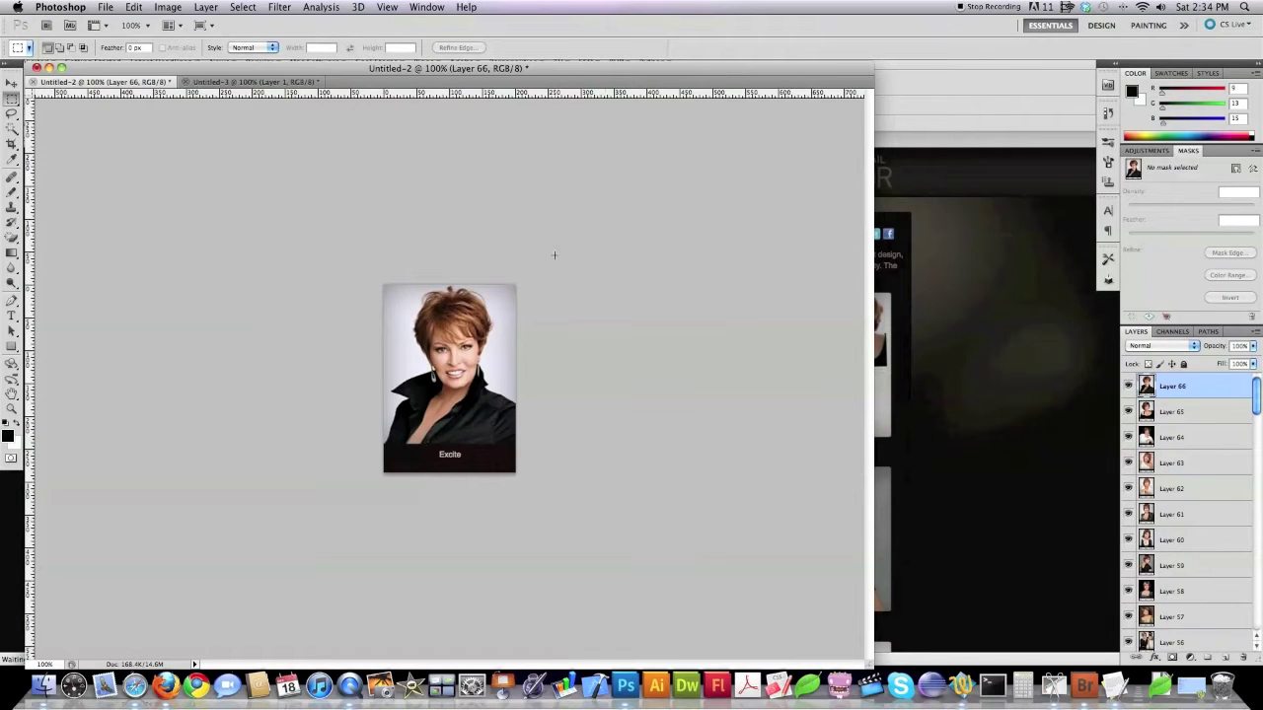
Step: Copy the captioned Tango photo from Untitled-3 into Untitled-2 and enlarge it to fill the canvas
click(259, 85)
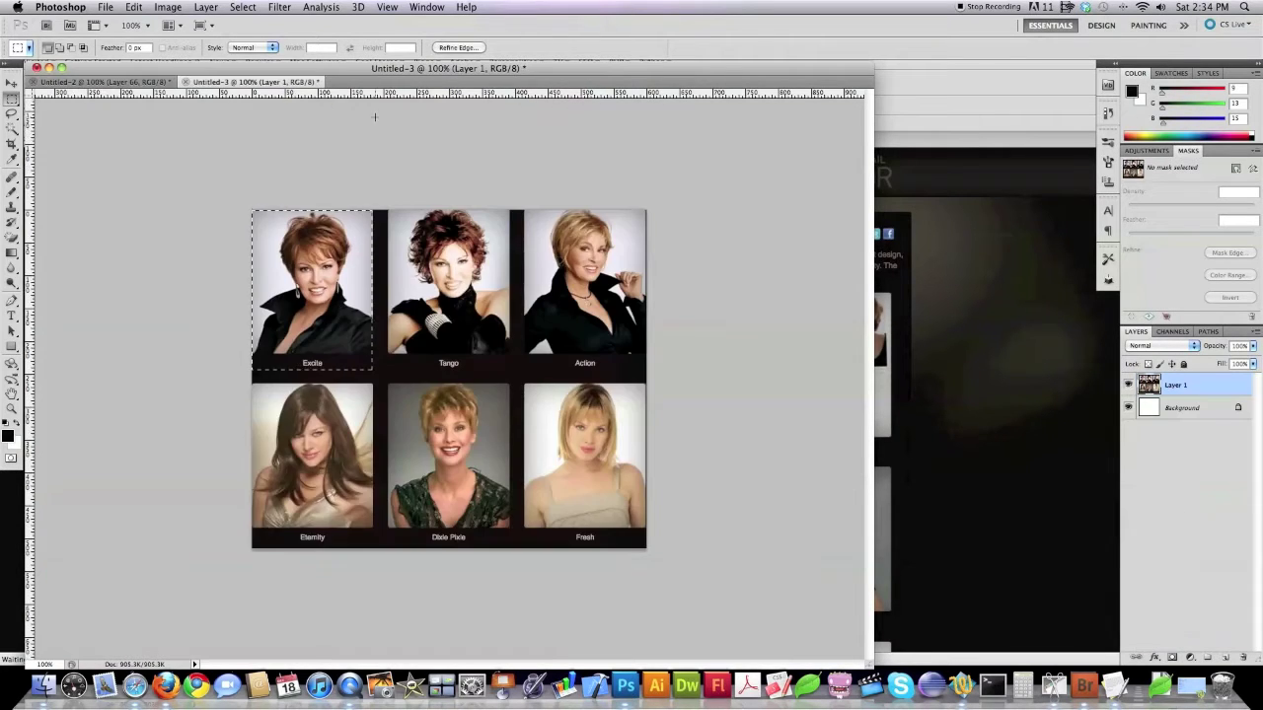
drag(388, 209, 509, 374)
key(super+c)
key(ctrl+Tab)
key(super+v)
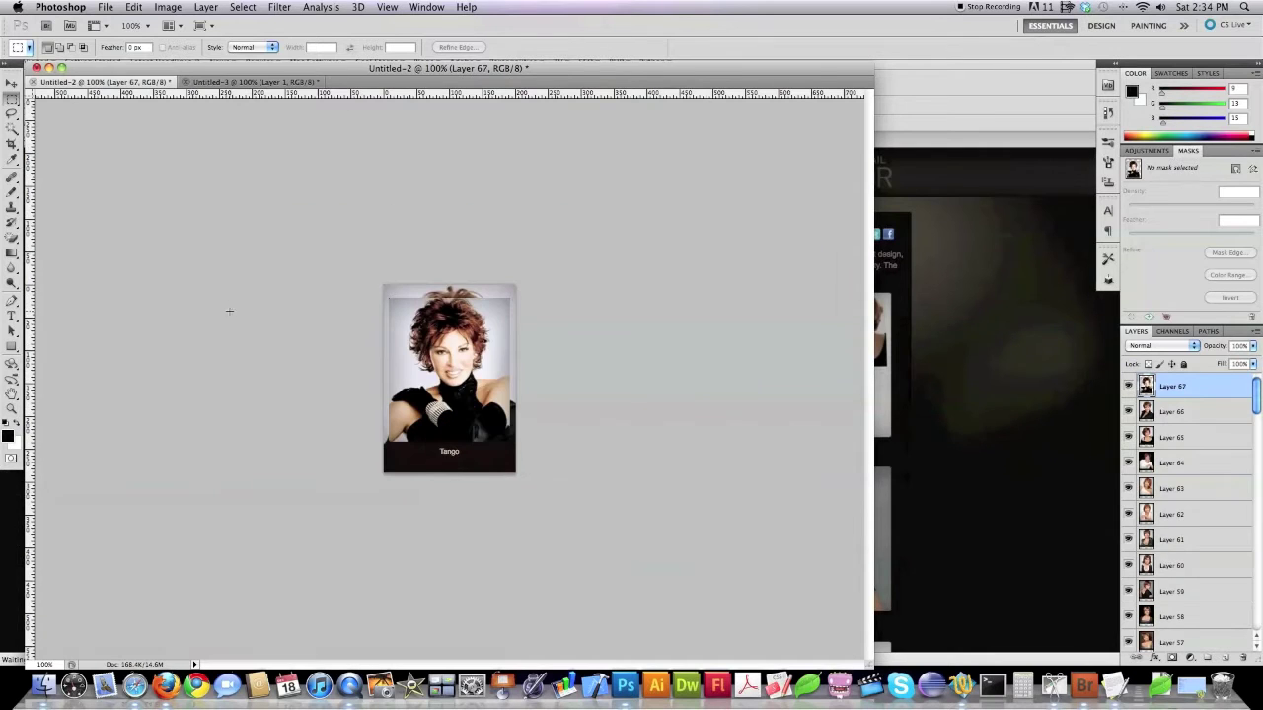
key(super+t)
drag(509, 298, 516, 289)
key(Return)
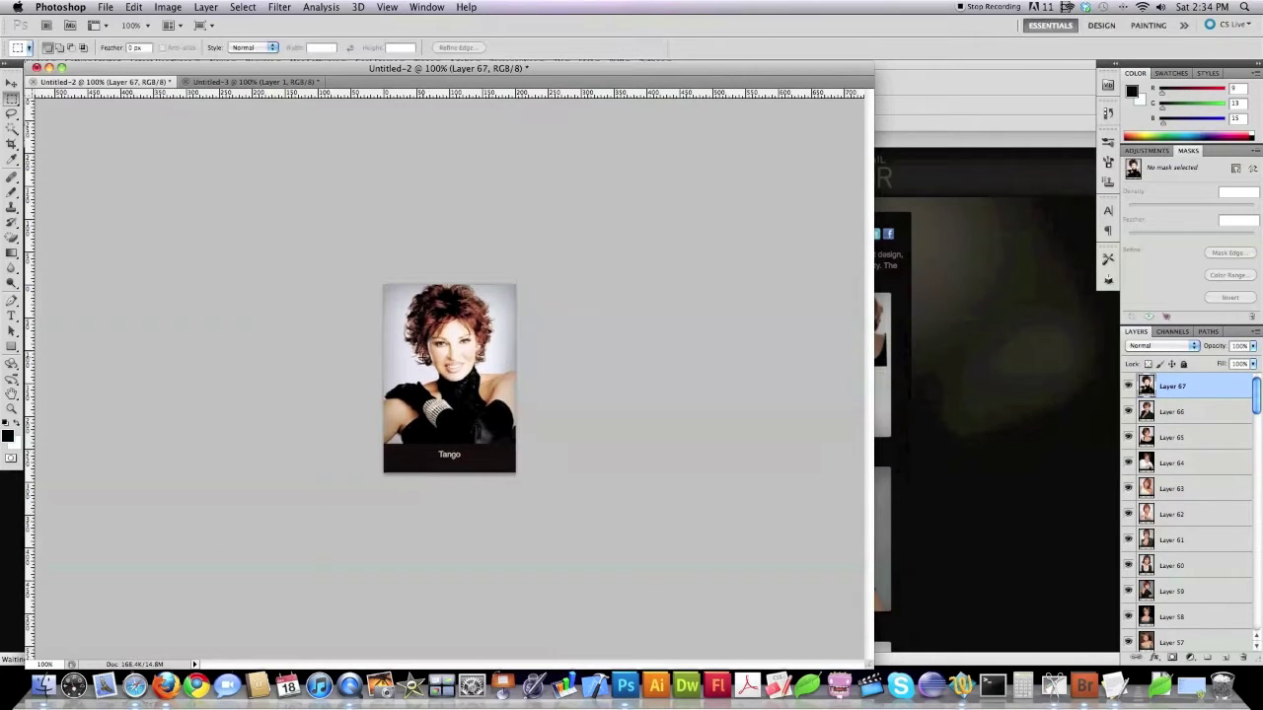
Step: Save the Tango image as a JPEG named VSI-Tango in Raquel Welch Pics, with maximum quality 12 and progressive format
click(105, 7)
click(139, 210)
scroll(659, 295, down, 10)
scroll(659, 296, up, 3)
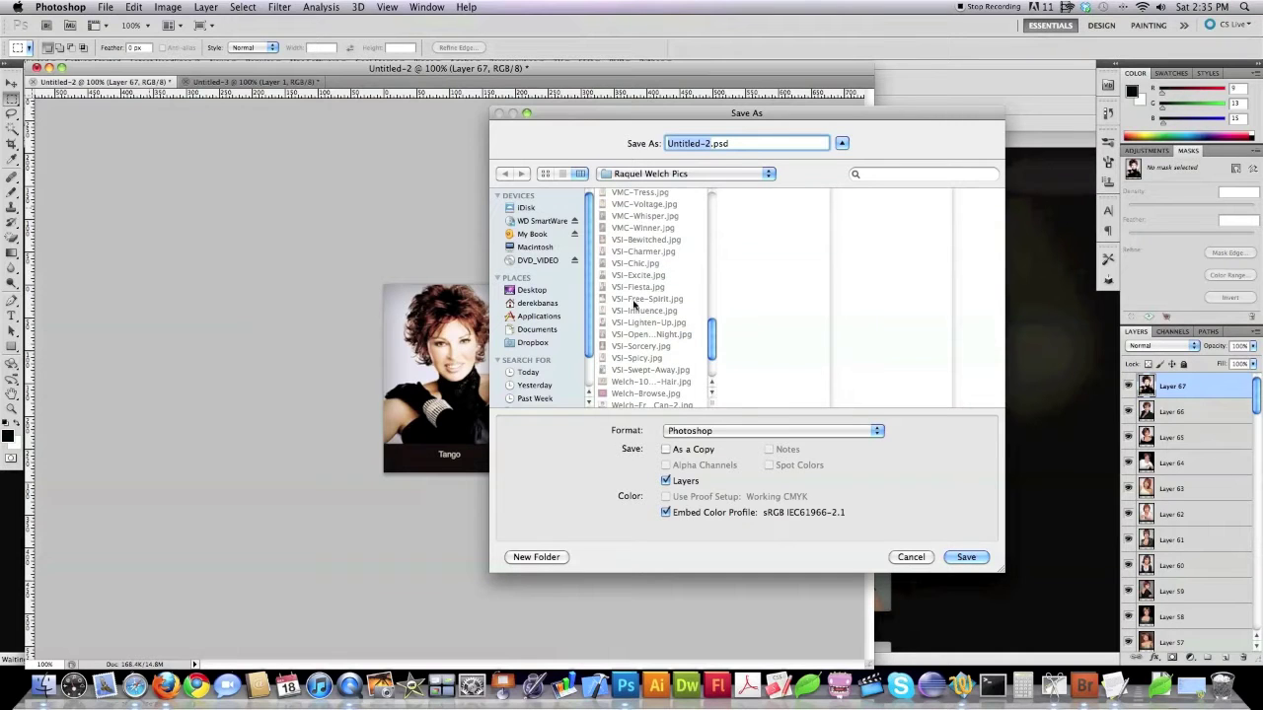
scroll(641, 336, up, 15)
scroll(640, 337, up, 1)
text(VSI)
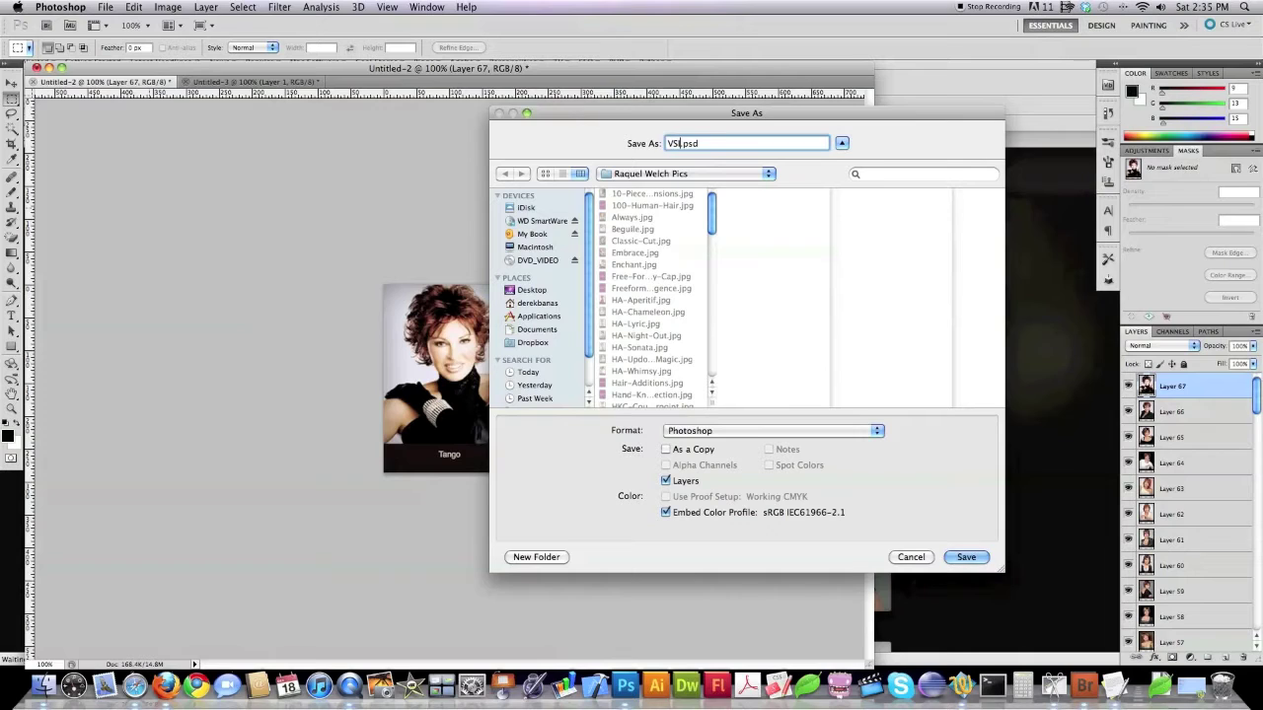
text(-Tango)
click(764, 434)
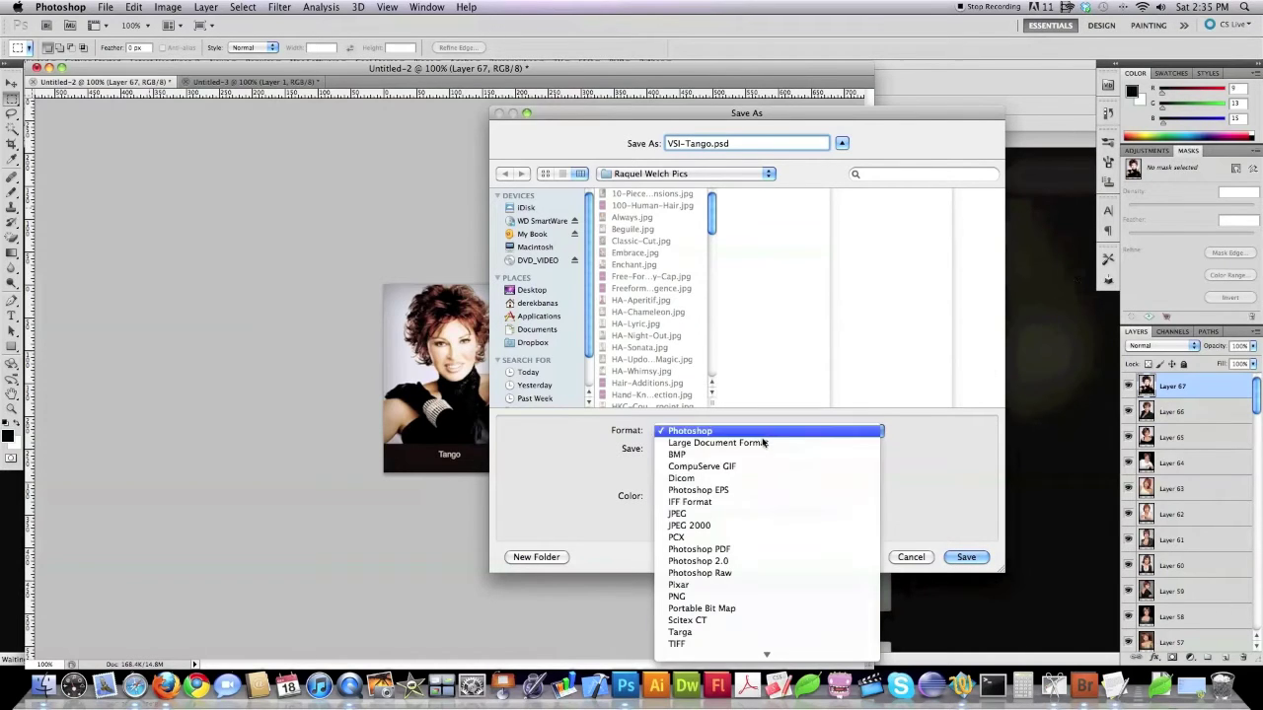
click(740, 512)
click(966, 558)
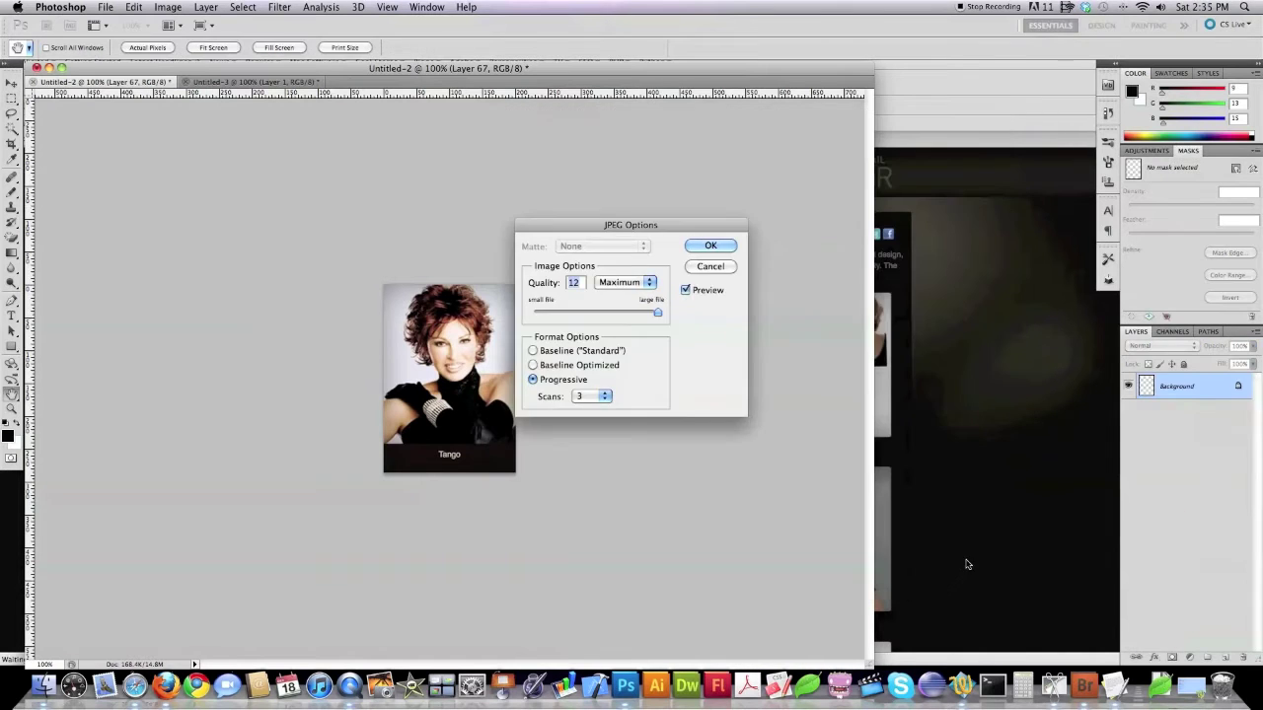
click(720, 245)
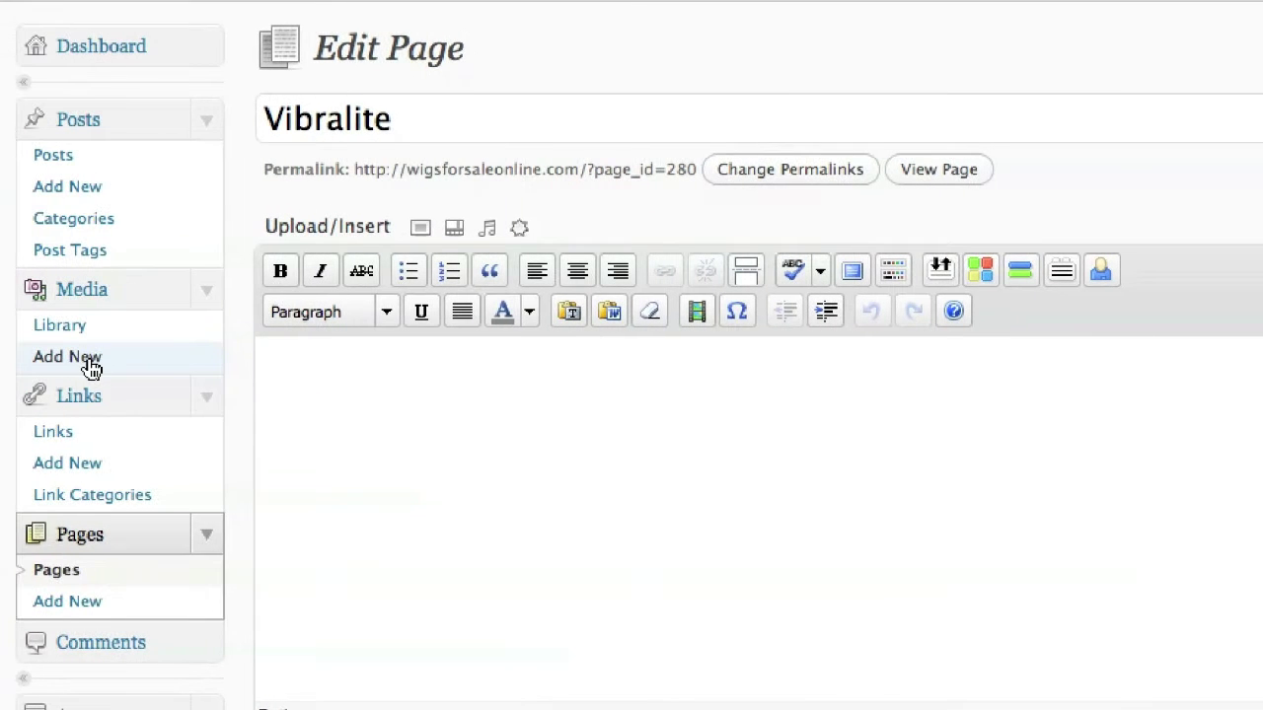
Step: Start a new media upload in WordPress and select Vibralite-Sheer-Indulgence.jpg in the Raquel Welch Pics folder
click(91, 368)
click(587, 107)
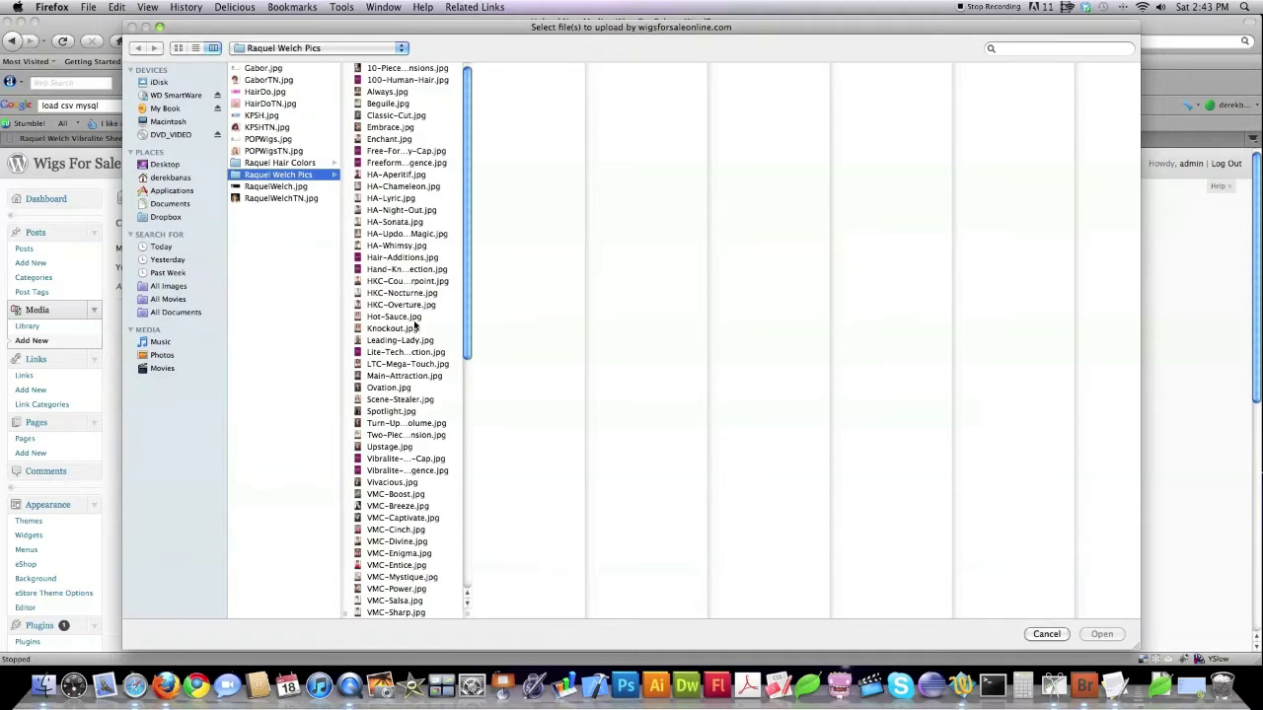
scroll(414, 325, down, 8)
scroll(415, 324, down, 3)
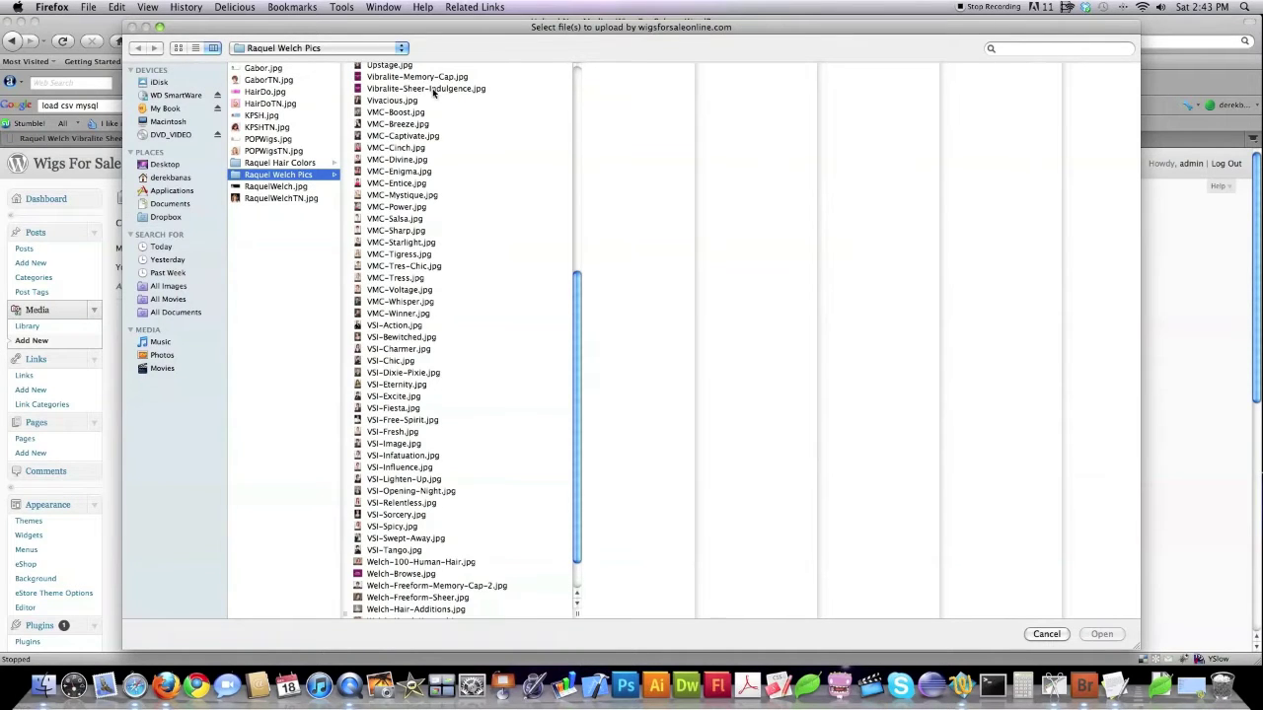
click(424, 89)
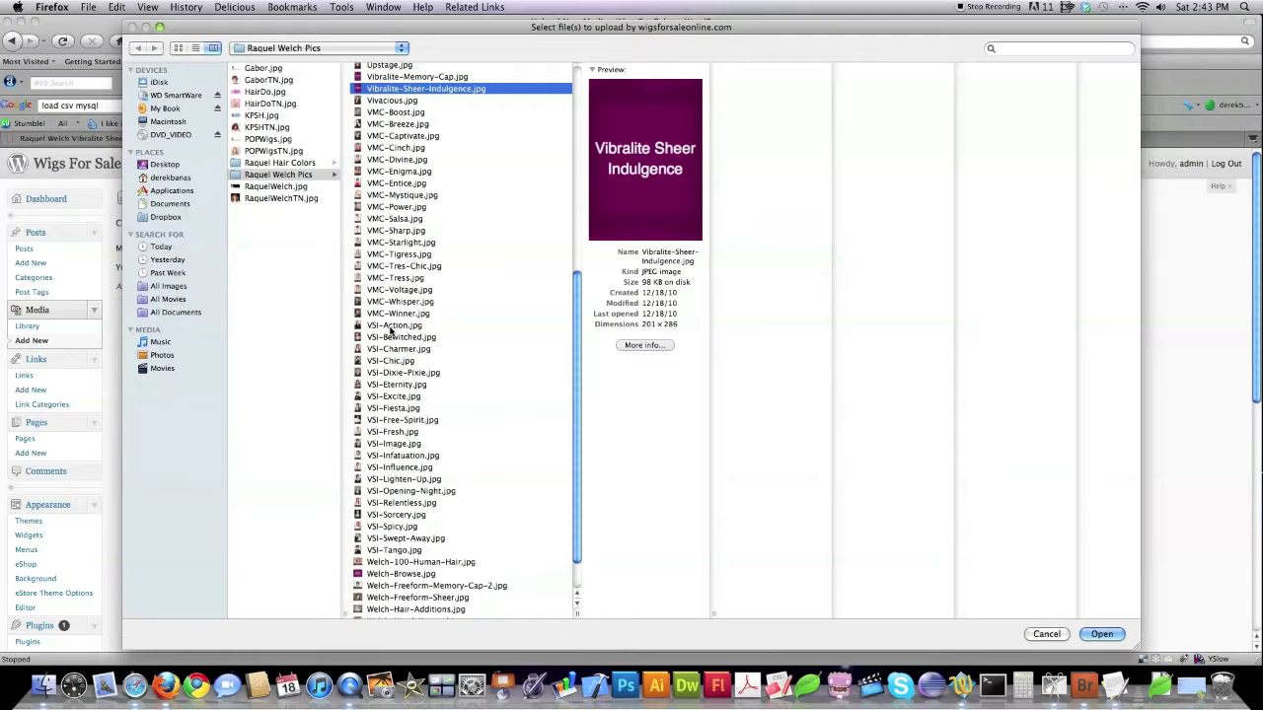
Step: Add all files from VSI-Action.jpg through VSI-Tango.jpg to the selection and upload them to the media library
super+click(388, 326)
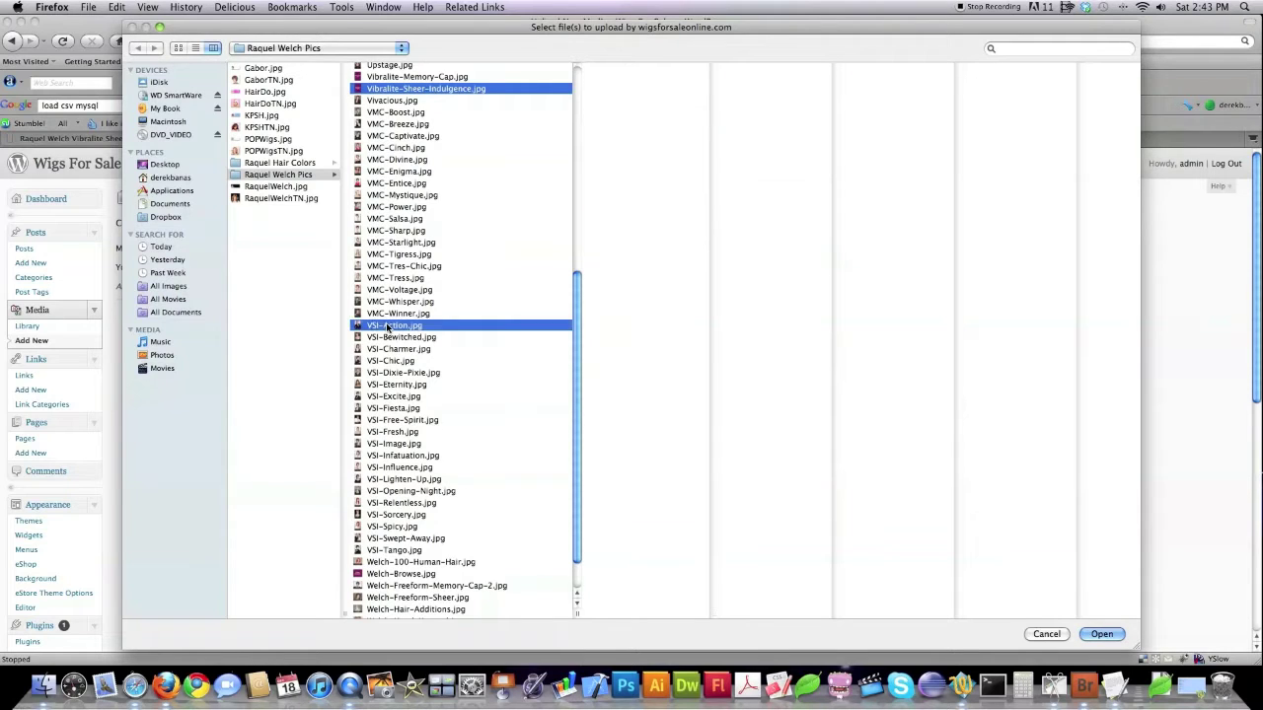
super+click(391, 338)
super+click(392, 349)
super+click(397, 361)
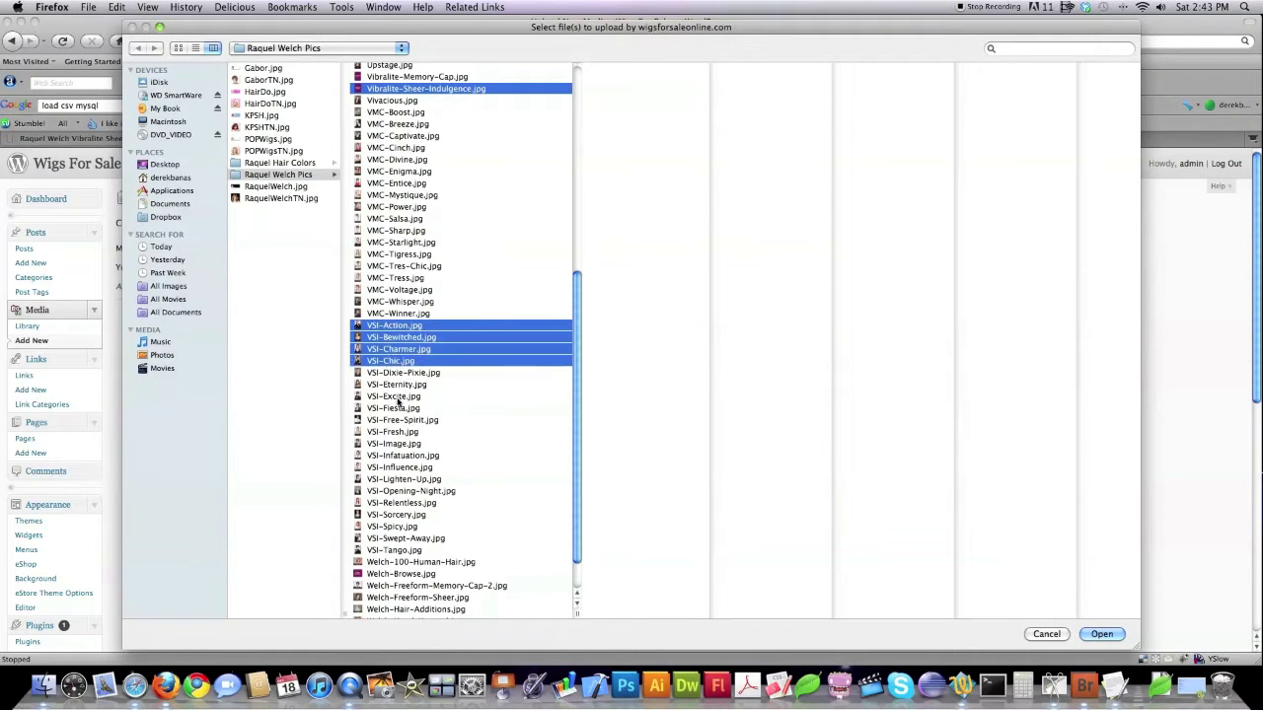
super+click(397, 372)
shift+click(397, 408)
super+click(396, 420)
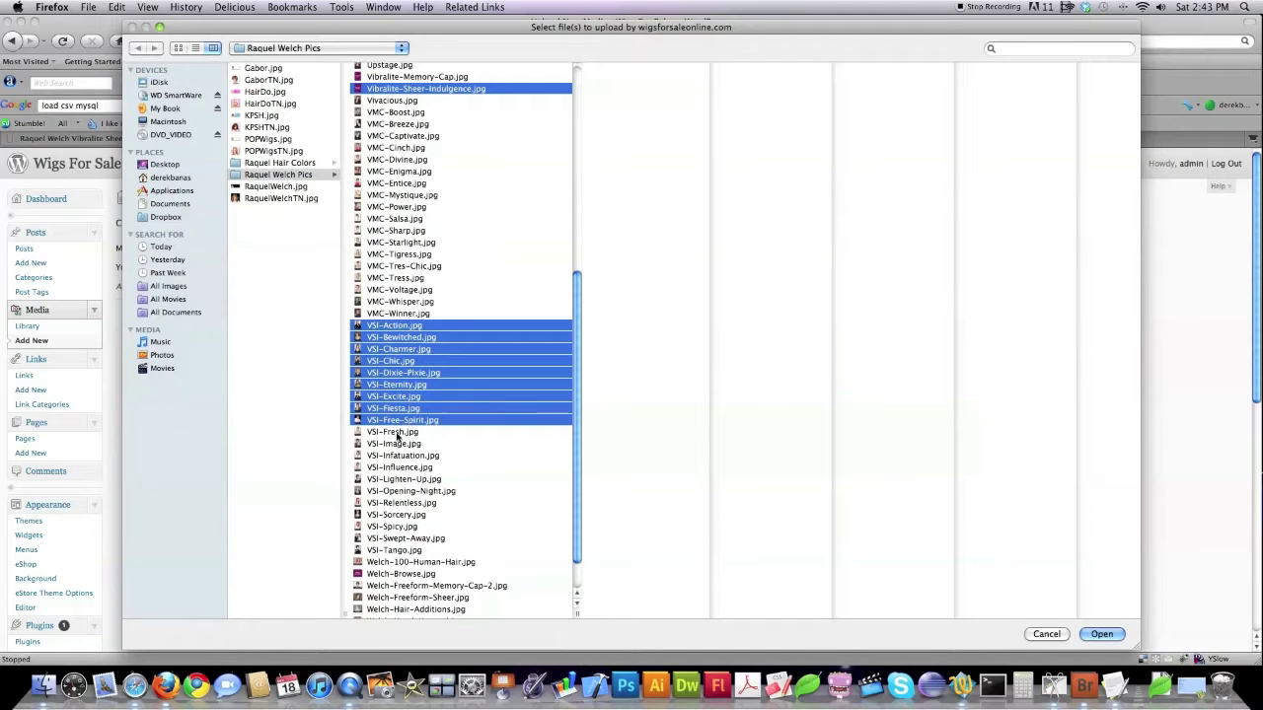
super+click(397, 432)
shift+click(398, 479)
super+click(398, 491)
super+click(398, 503)
super+click(401, 515)
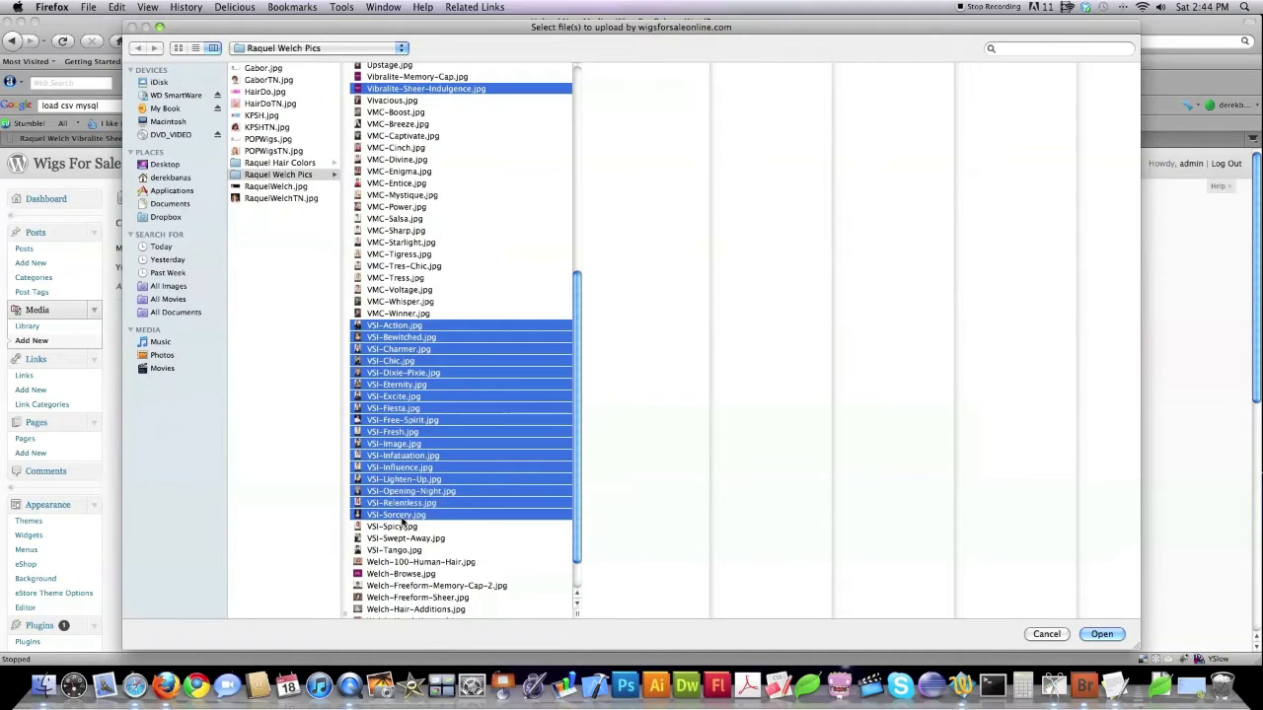
super+click(400, 526)
super+click(401, 538)
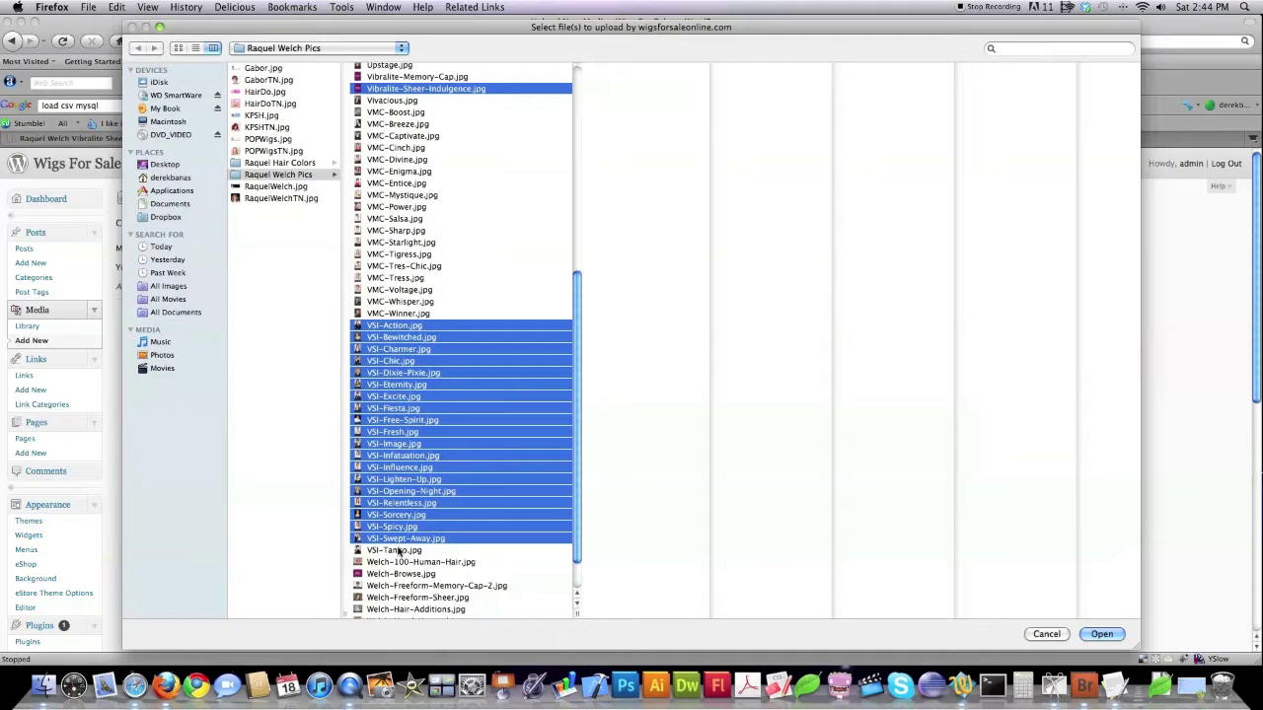
super+click(398, 551)
click(1105, 633)
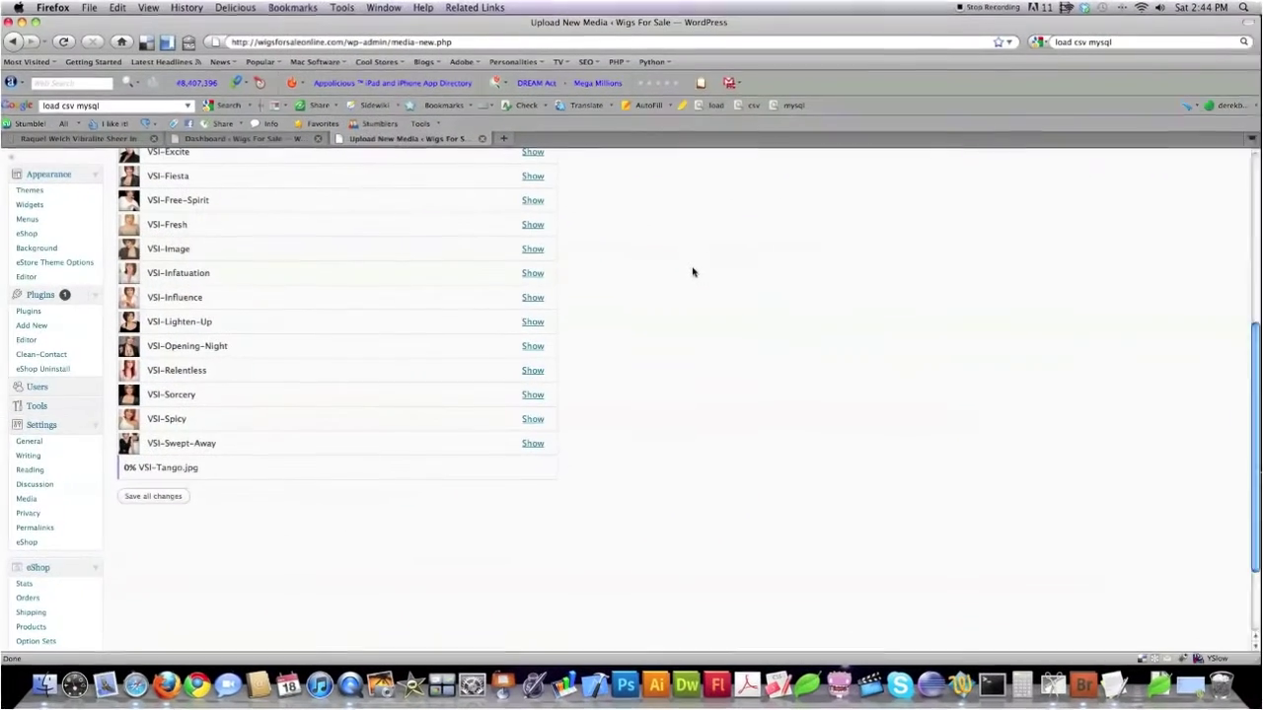
Step: Copy the Vibralite-Sheer-Indulgence image's title into its alternate text and description
scroll(671, 375, up, 5)
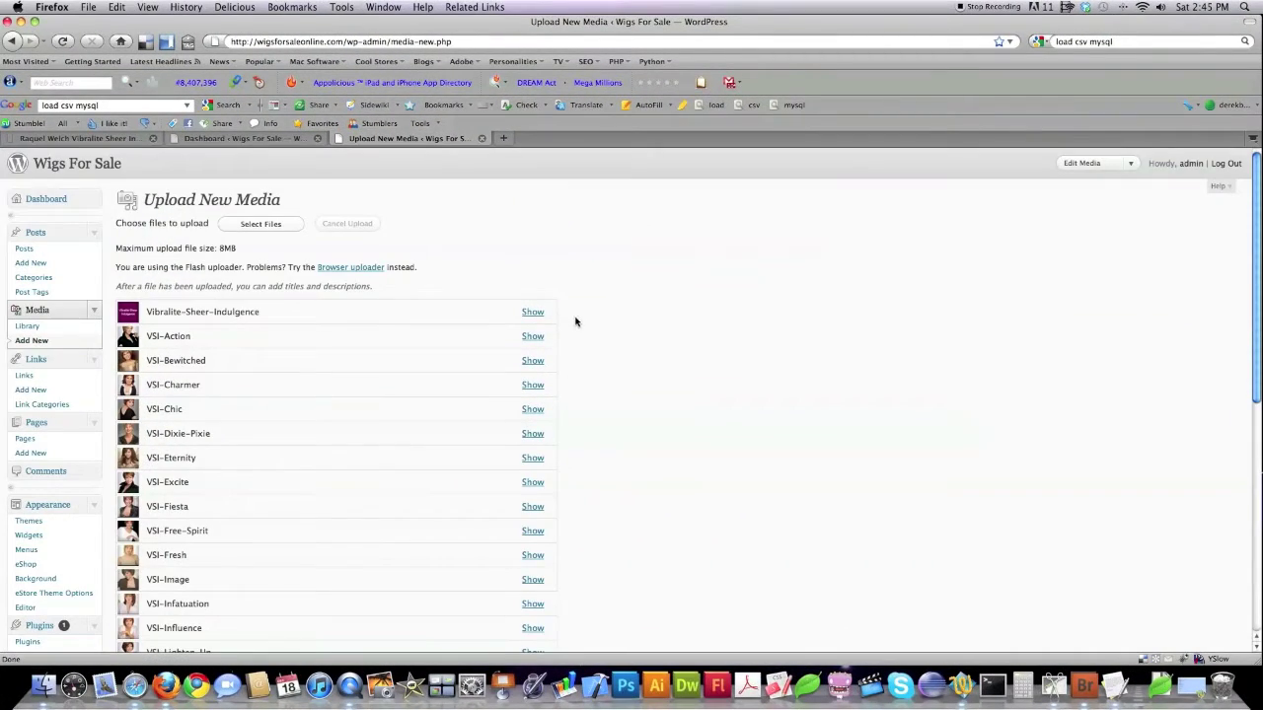
click(532, 312)
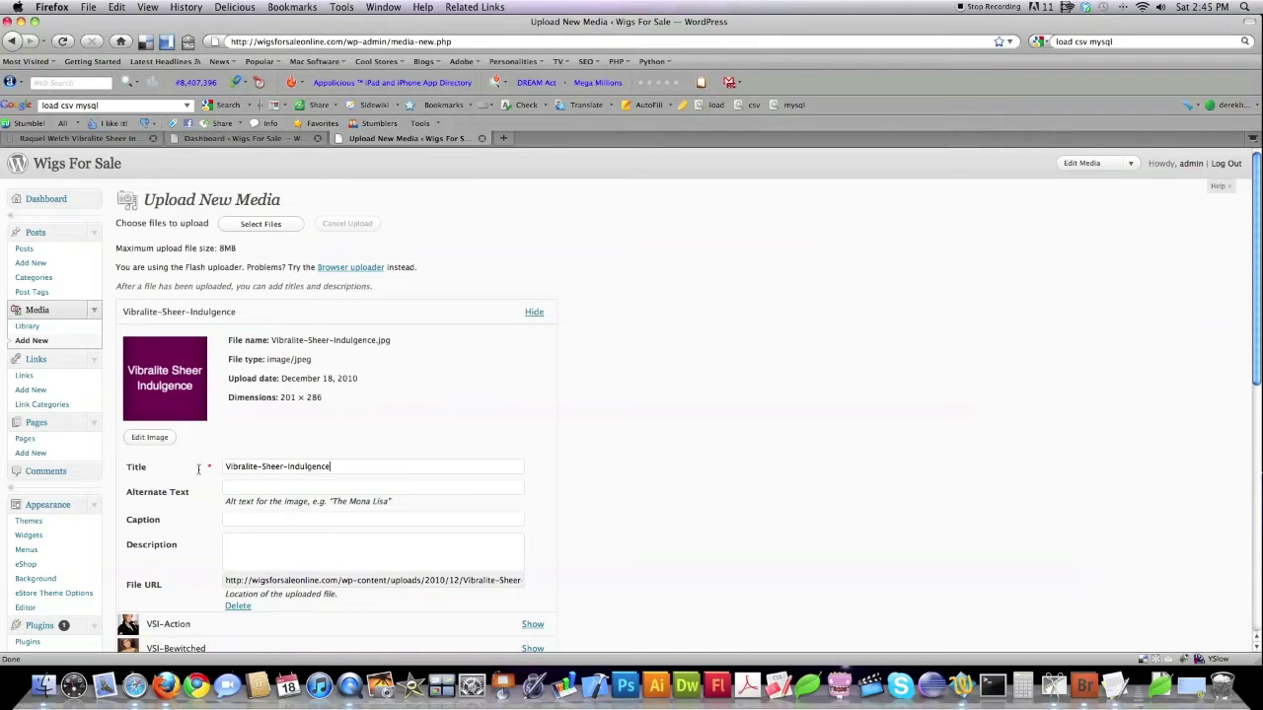
drag(226, 467, 332, 469)
key(ctrl+c)
click(239, 487)
key(ctrl+v)
key(super+v)
scroll(161, 351, down, 4)
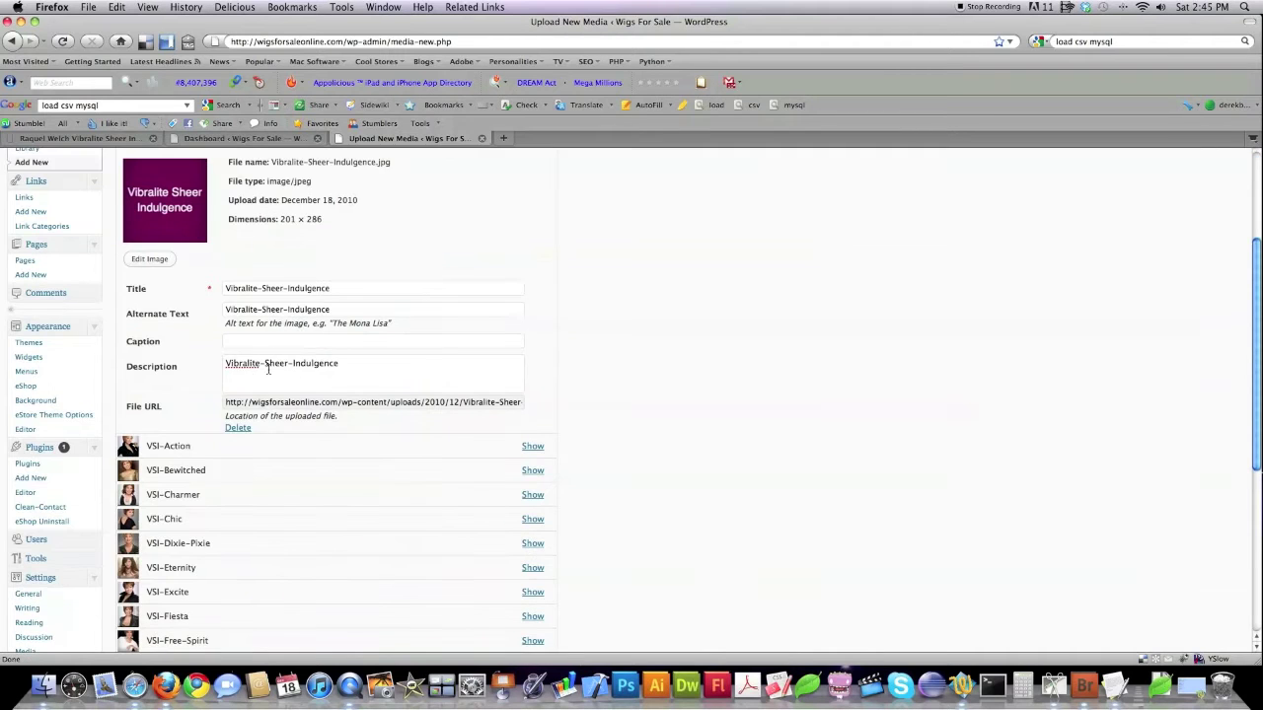
Step: Expand the VSI-Action image and copy its title into its alternate text and description
click(533, 446)
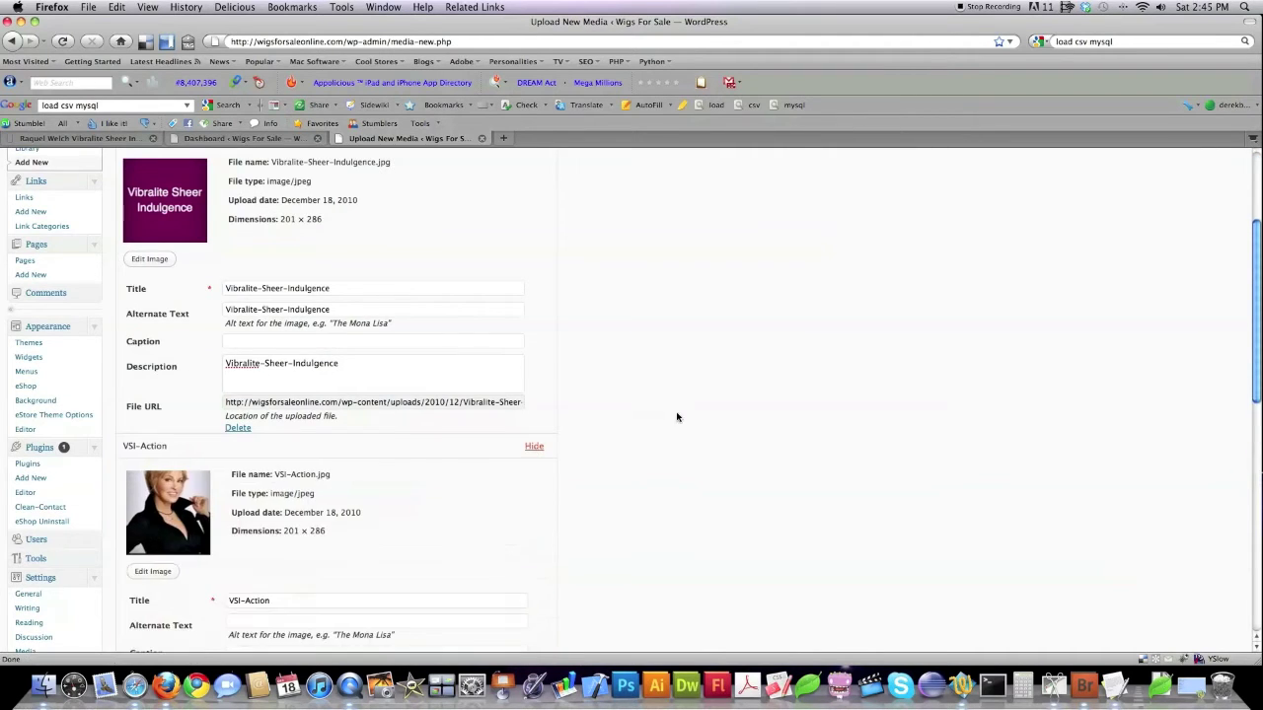
scroll(365, 344, down, 6)
drag(277, 324, 215, 328)
key(super+c)
click(250, 340)
key(super+v)
click(258, 399)
key(super+v)
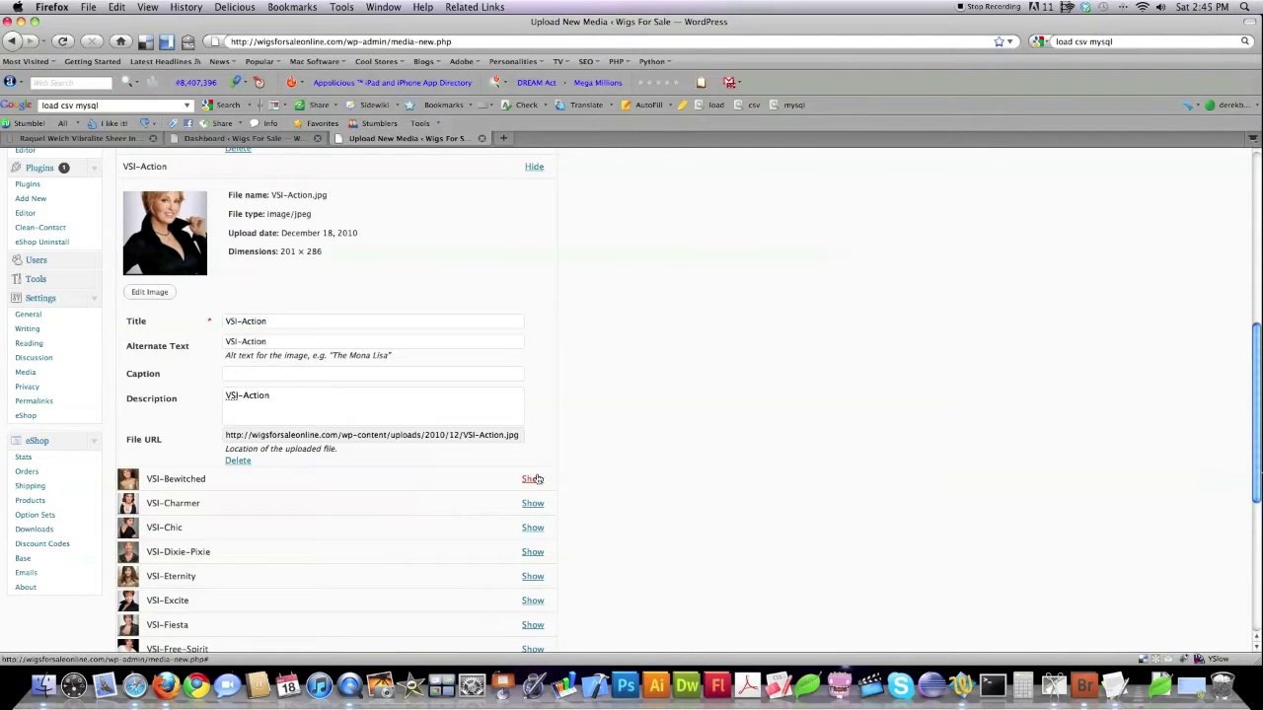
Step: Expand the remaining uploaded images from VSI-Bewitched onward and fill their alternate text and descriptions with their titles
click(533, 479)
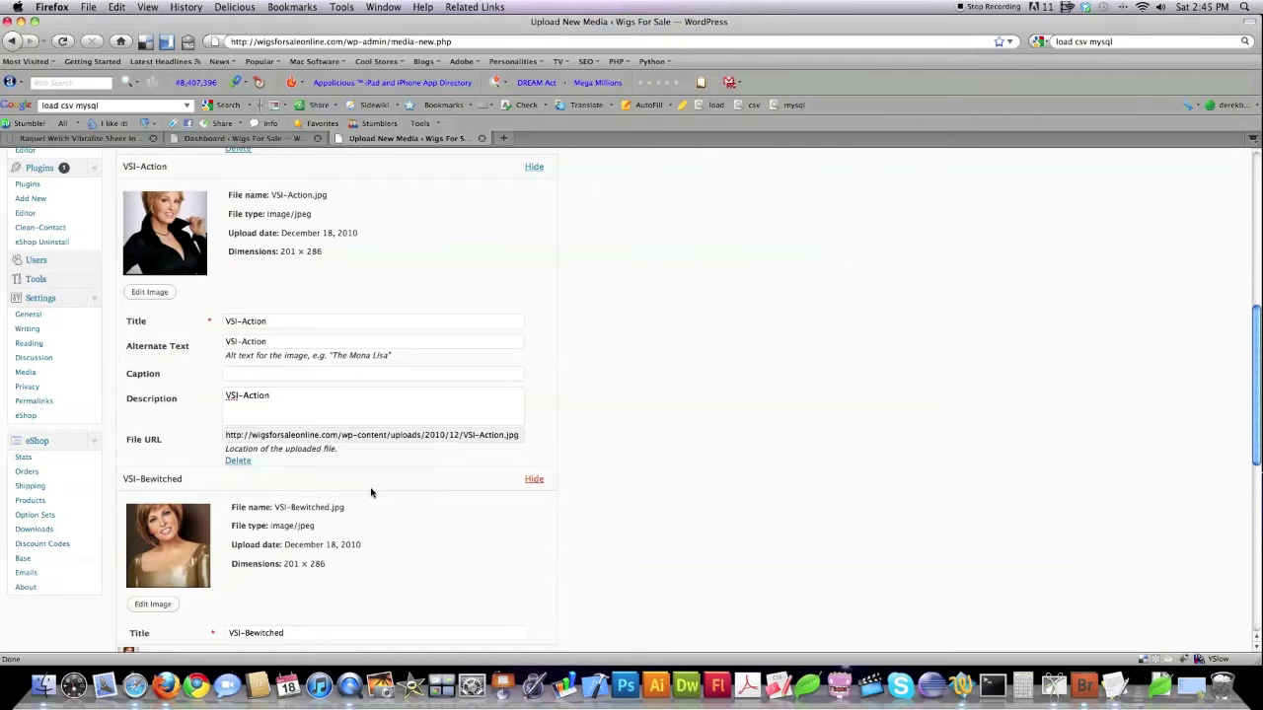
scroll(375, 493, down, 10)
scroll(377, 489, up, 5)
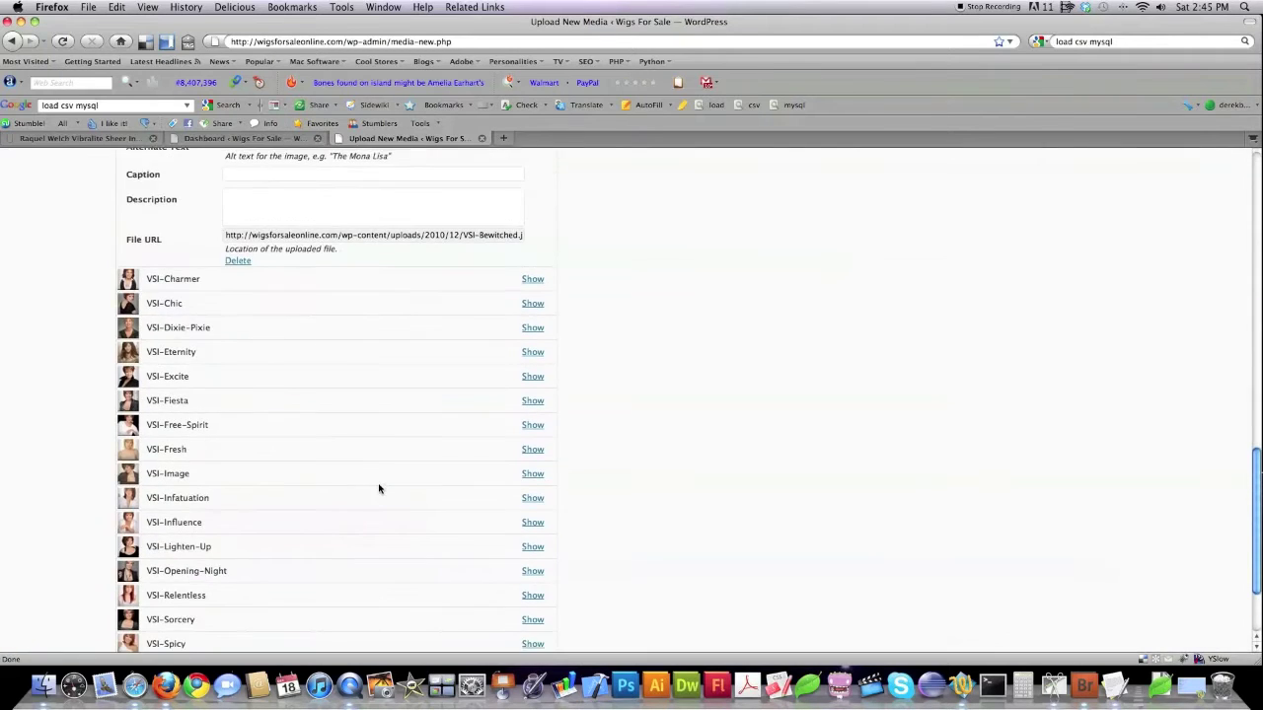
scroll(377, 489, up, 1)
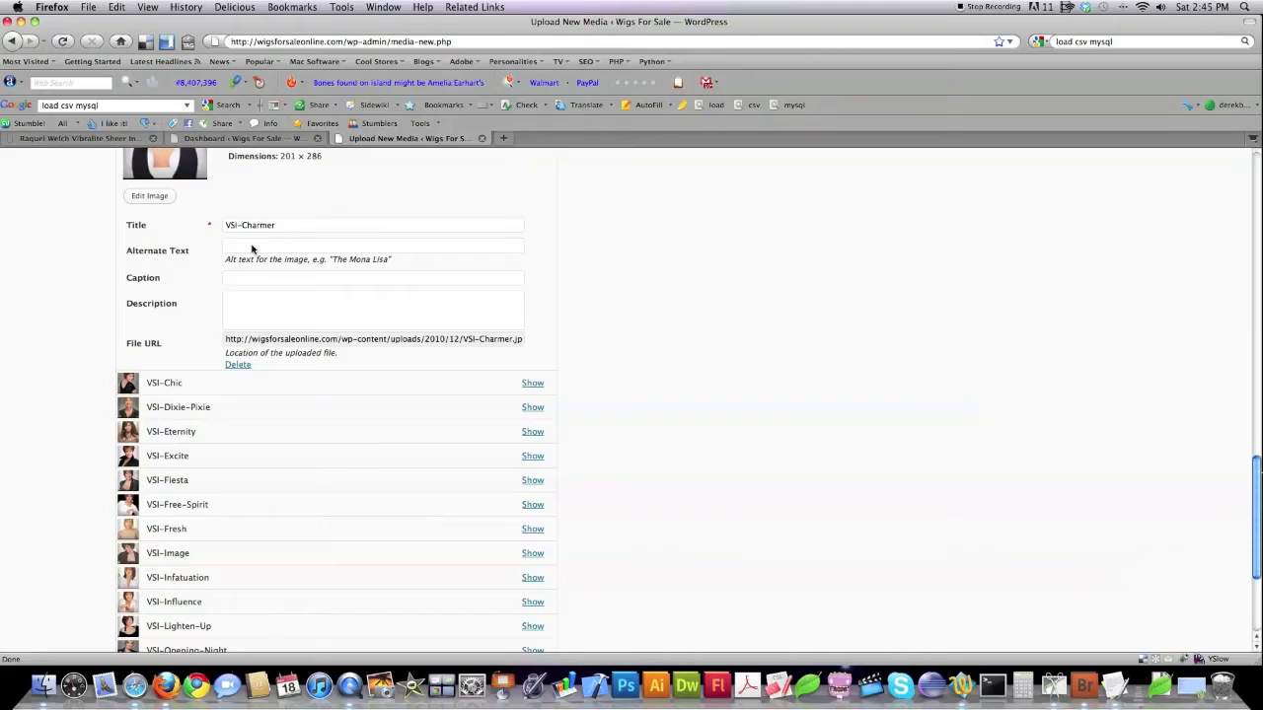
key(super+v)
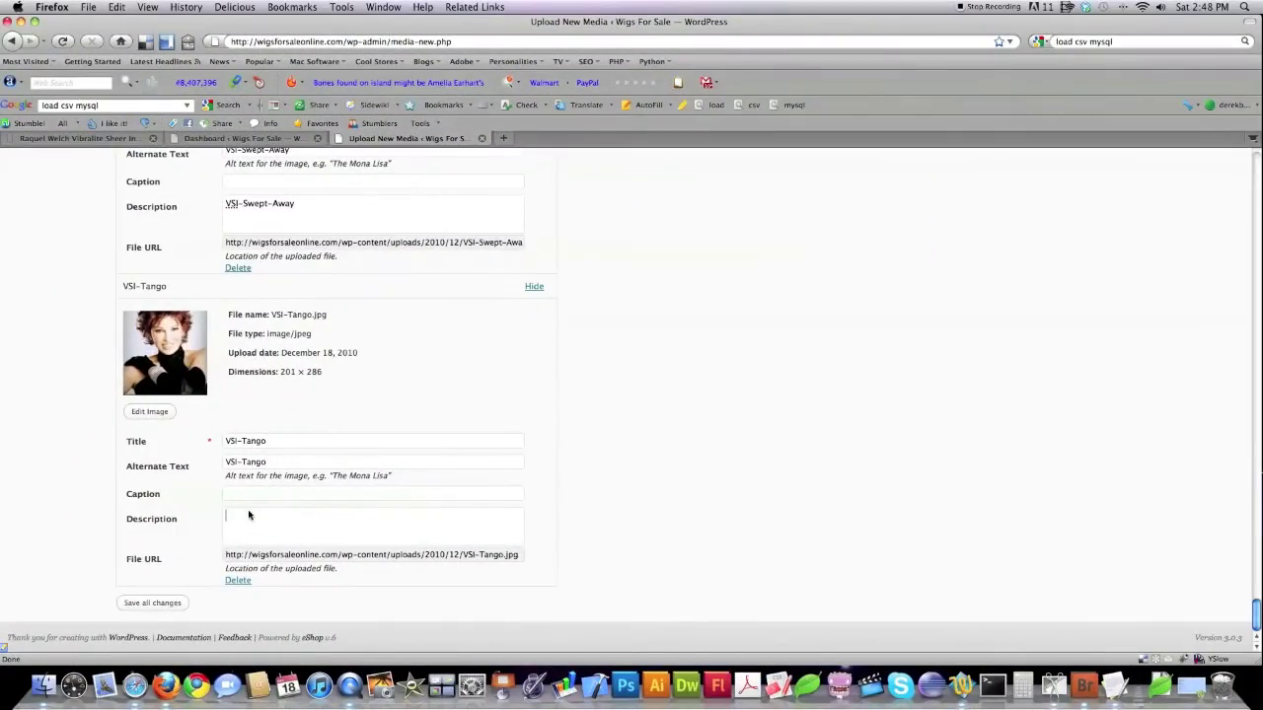
Step: Set the last image's description to VSI-Tango and save all changes to the uploaded media
click(251, 516)
key(super+v)
click(153, 602)
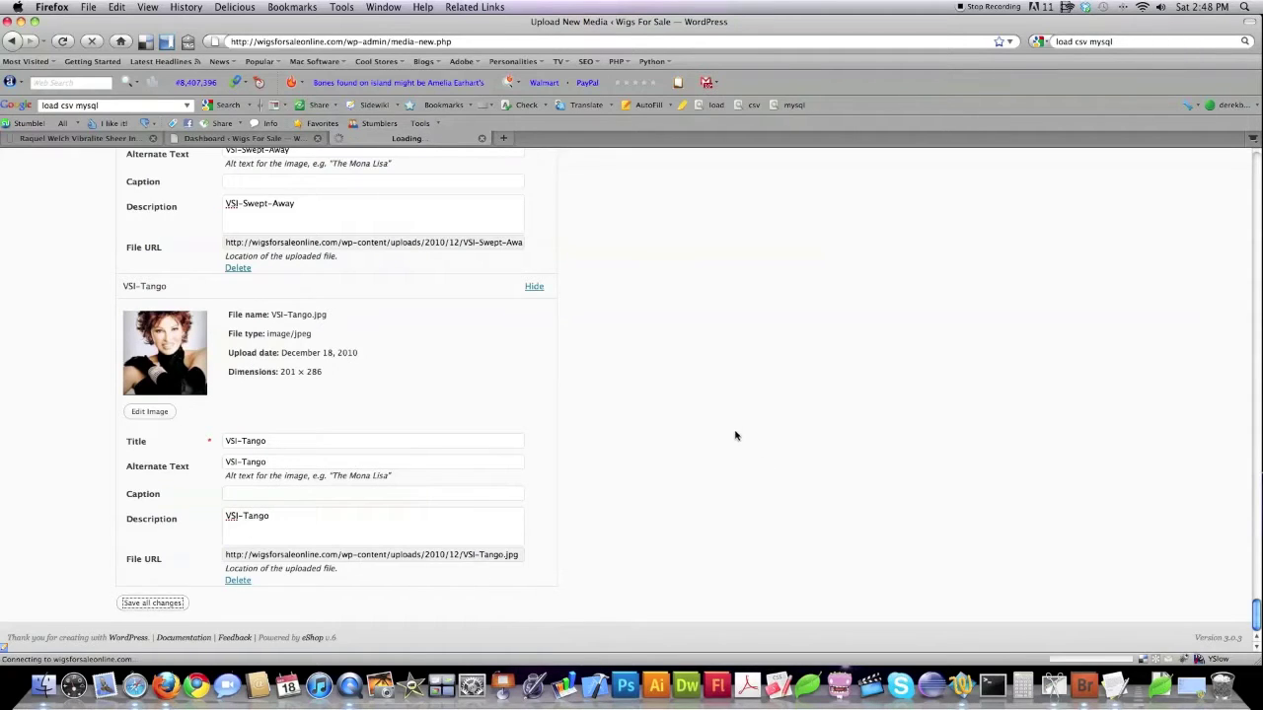
Step: Set the site's permalink structure to Month and name and save the permalink settings
scroll(264, 477, down, 5)
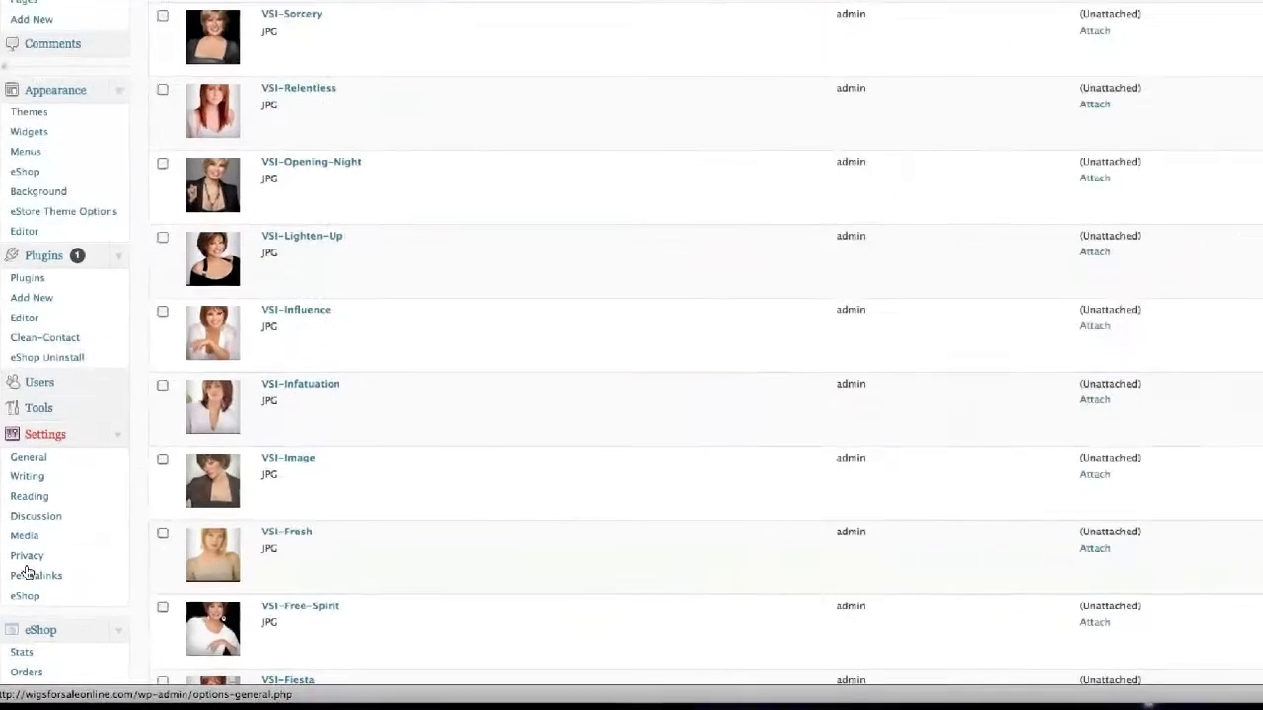
click(57, 584)
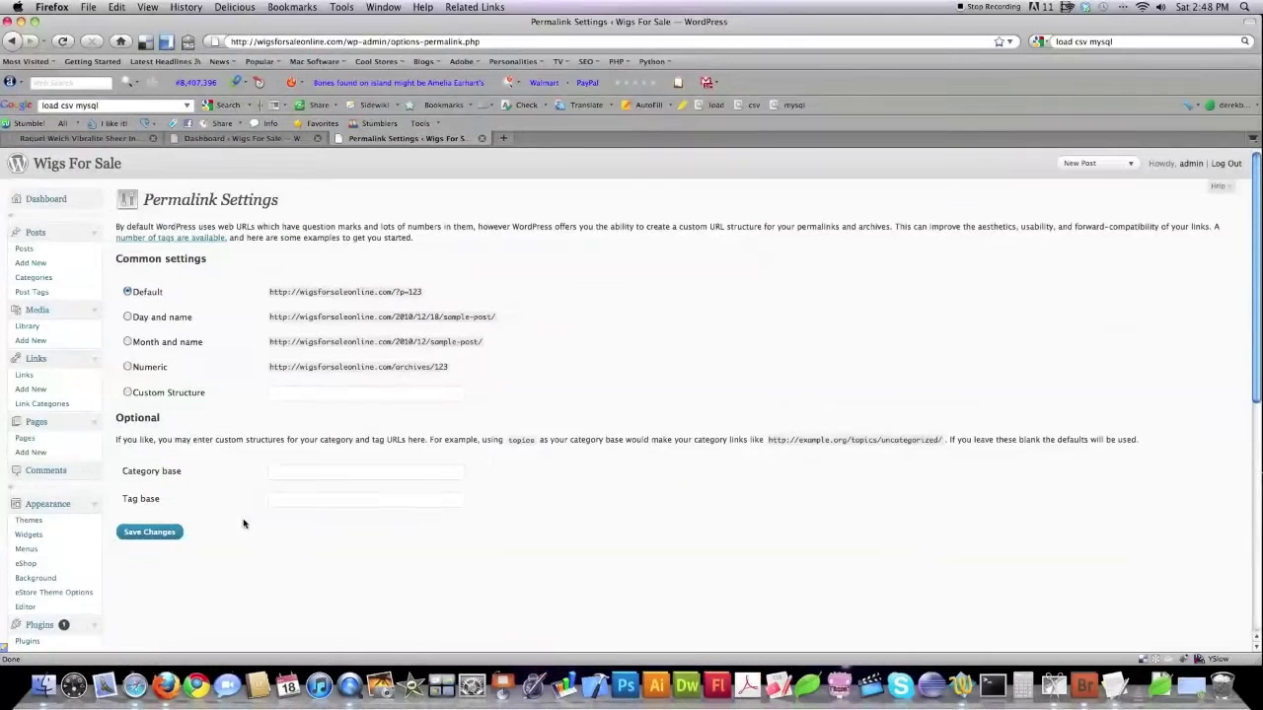
click(127, 341)
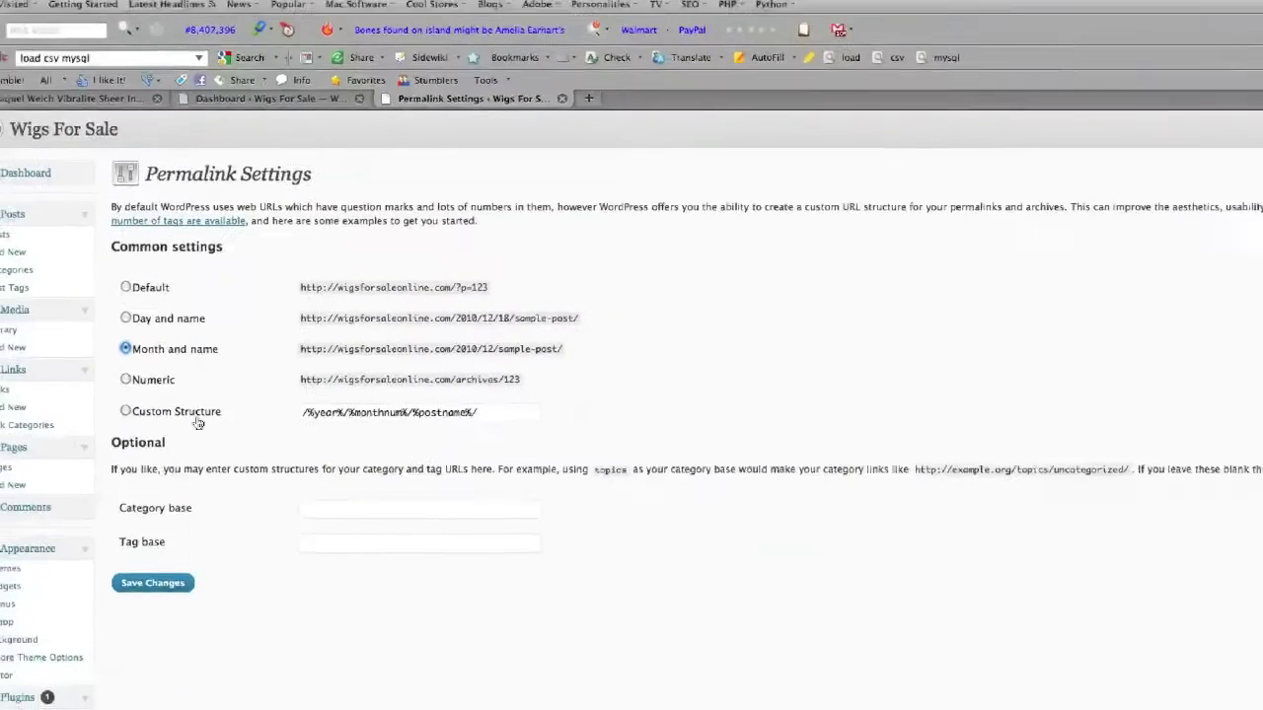
click(152, 583)
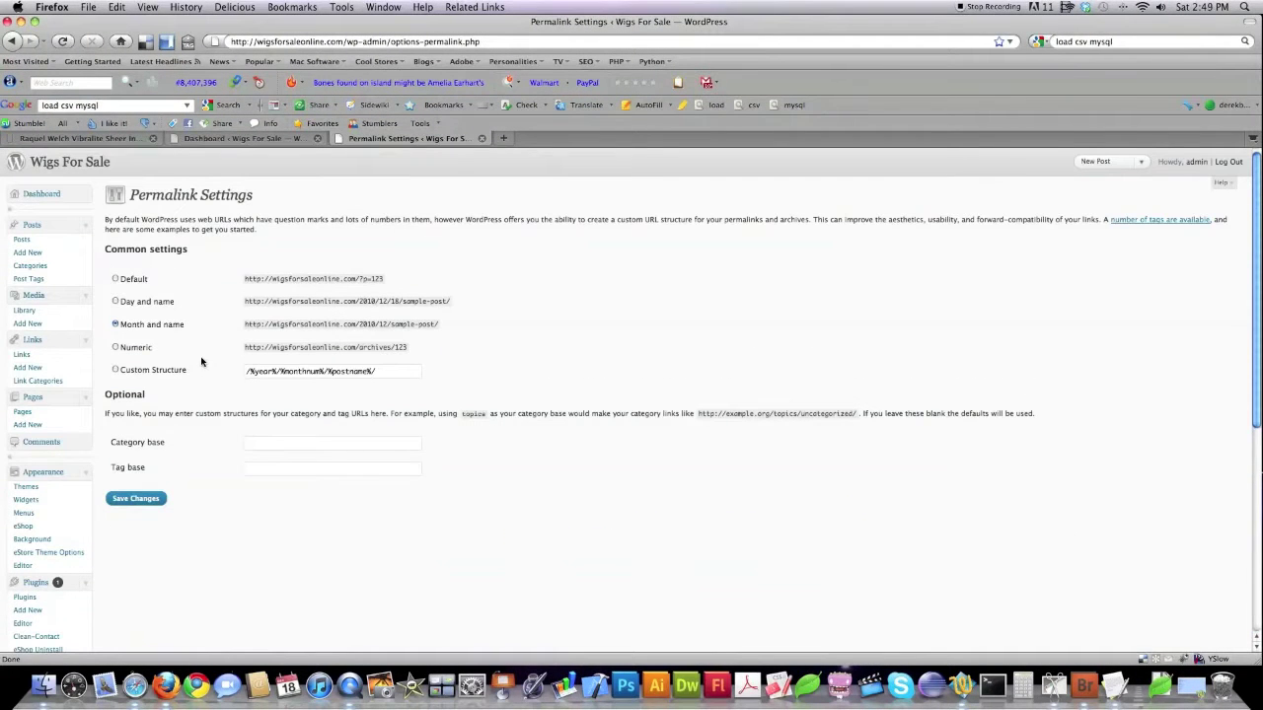
Step: Open the Vibralite page under Raquel Welch for editing and change its title to "Vibralite Sheer Indulgence"
click(29, 412)
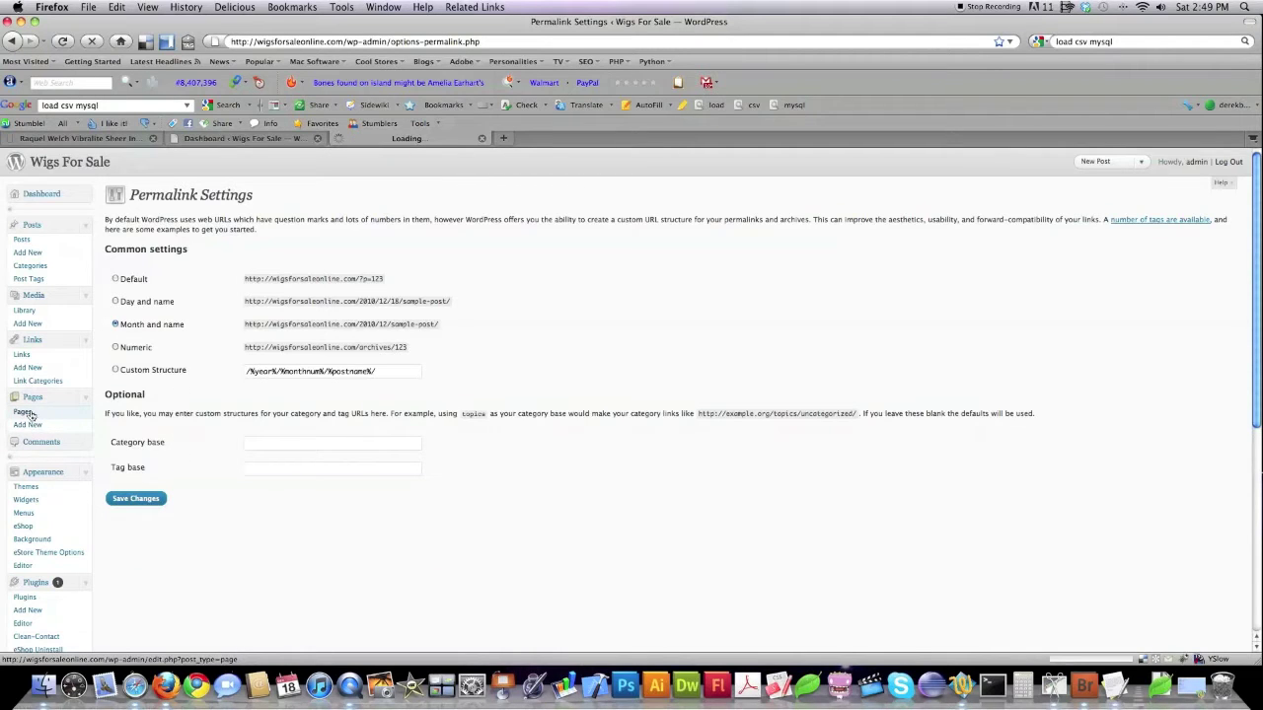
scroll(568, 331, down, 3)
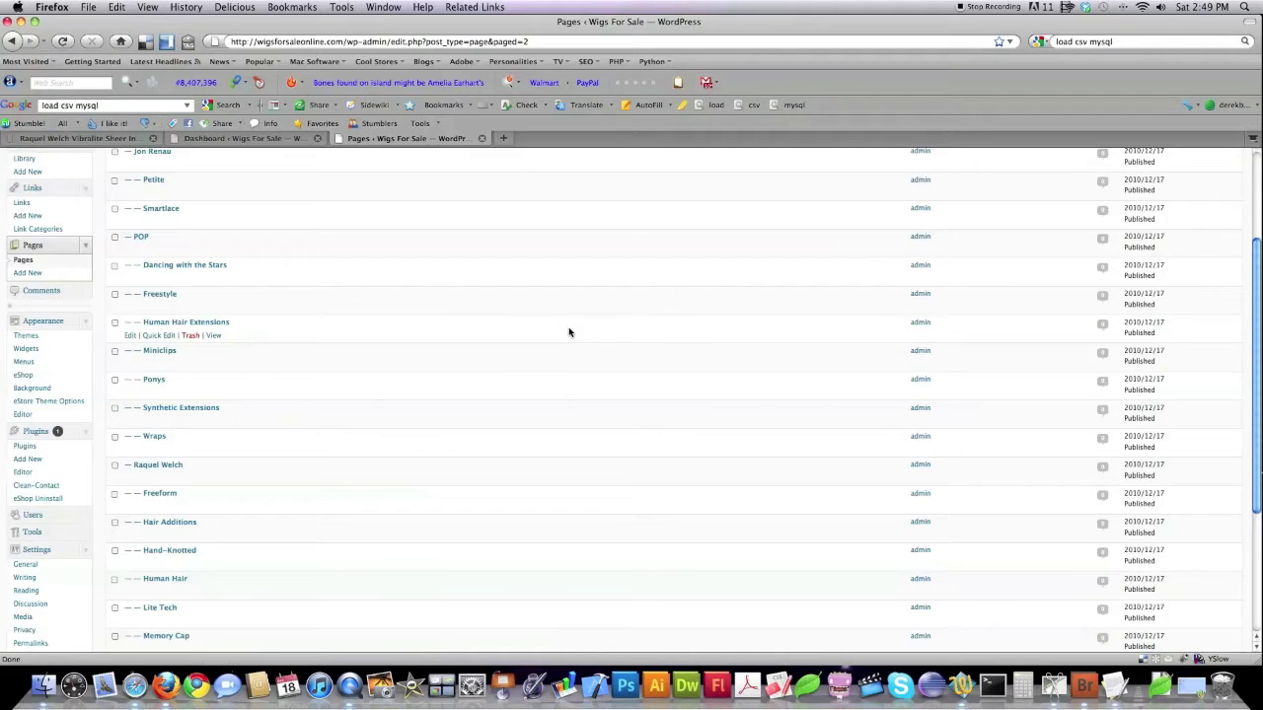
scroll(418, 447, down, 4)
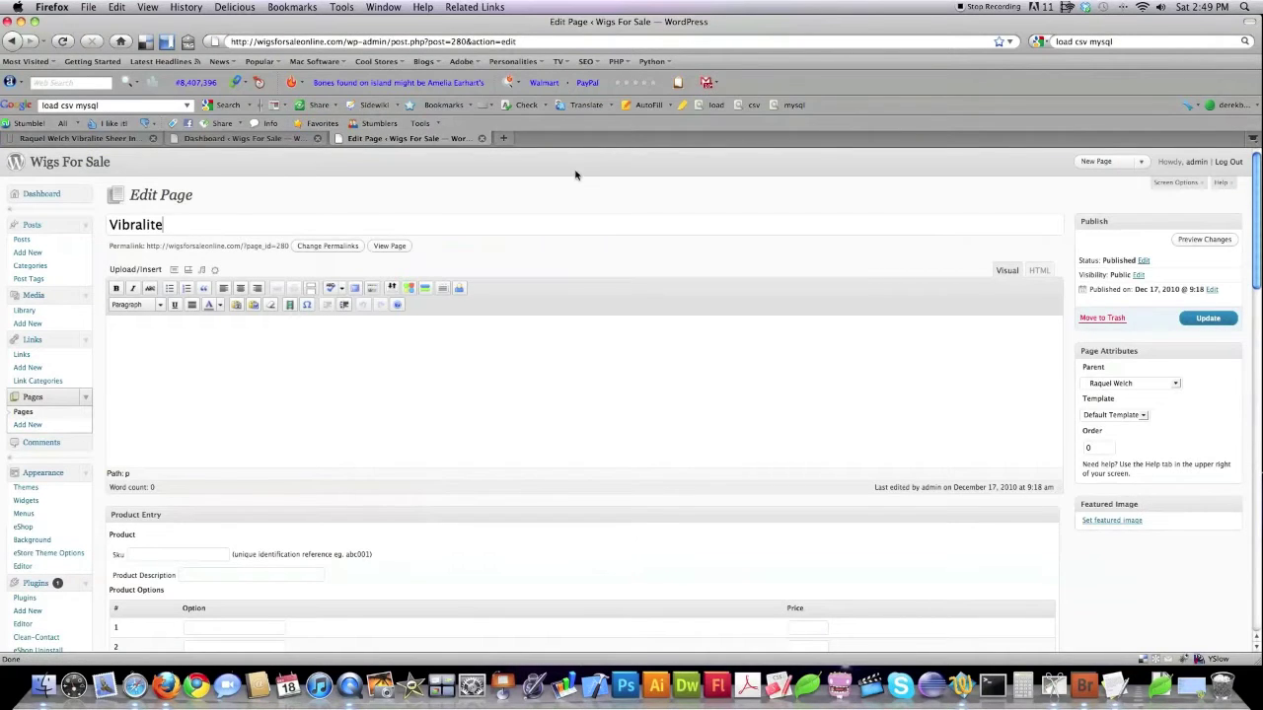
text(Sheer Indulgence)
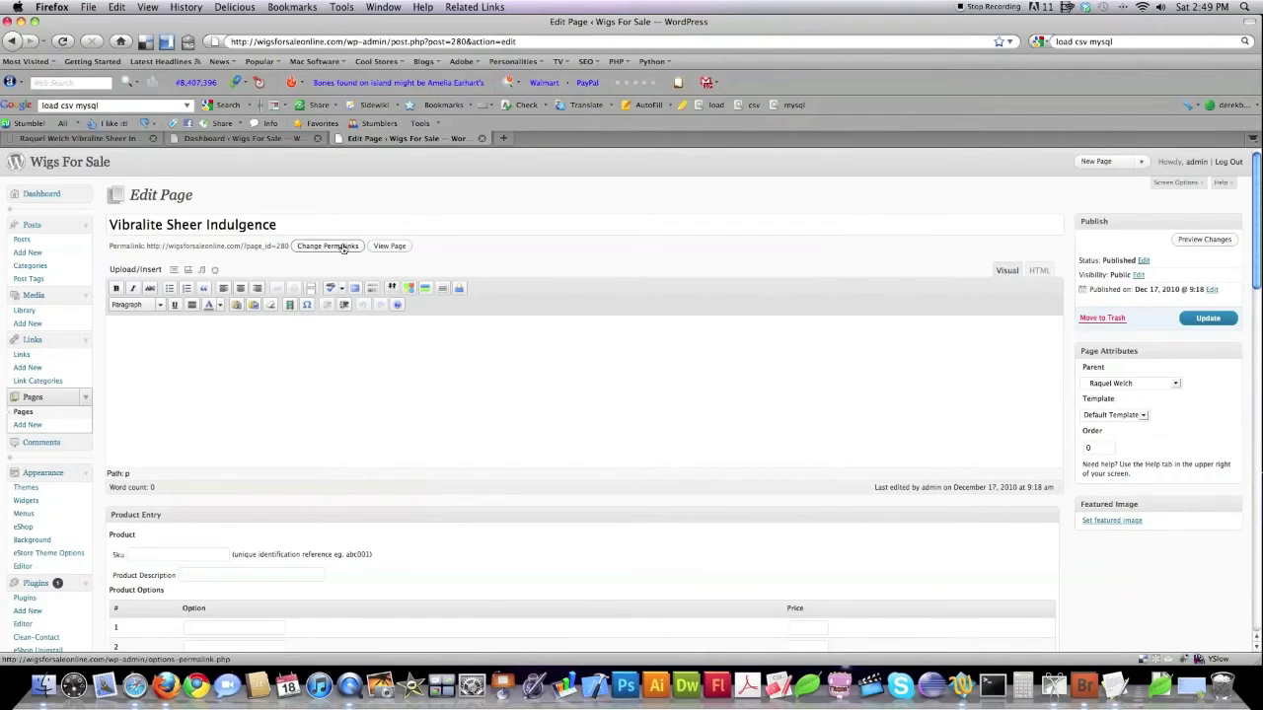
Step: Copy the Sheer Indulgence introduction from the supplier's collection page into the page body and remove its trademark symbol
click(115, 140)
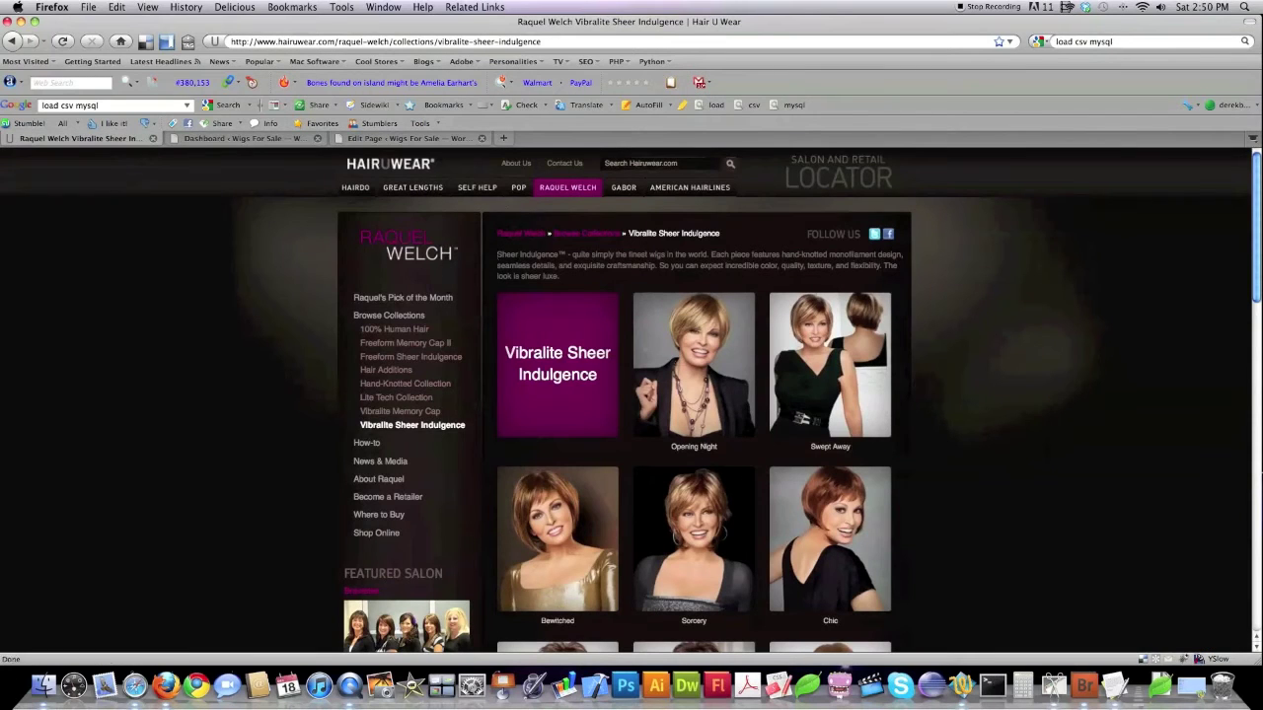
drag(499, 254, 564, 276)
key(super+c)
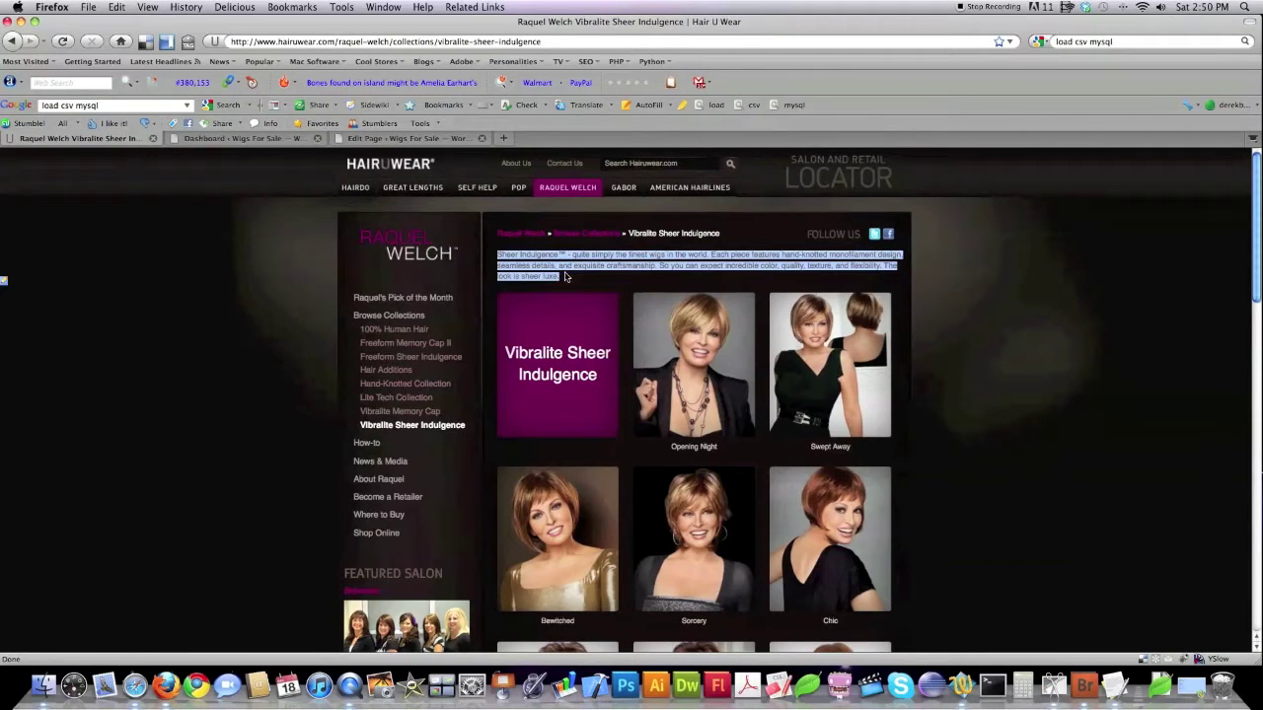
click(383, 140)
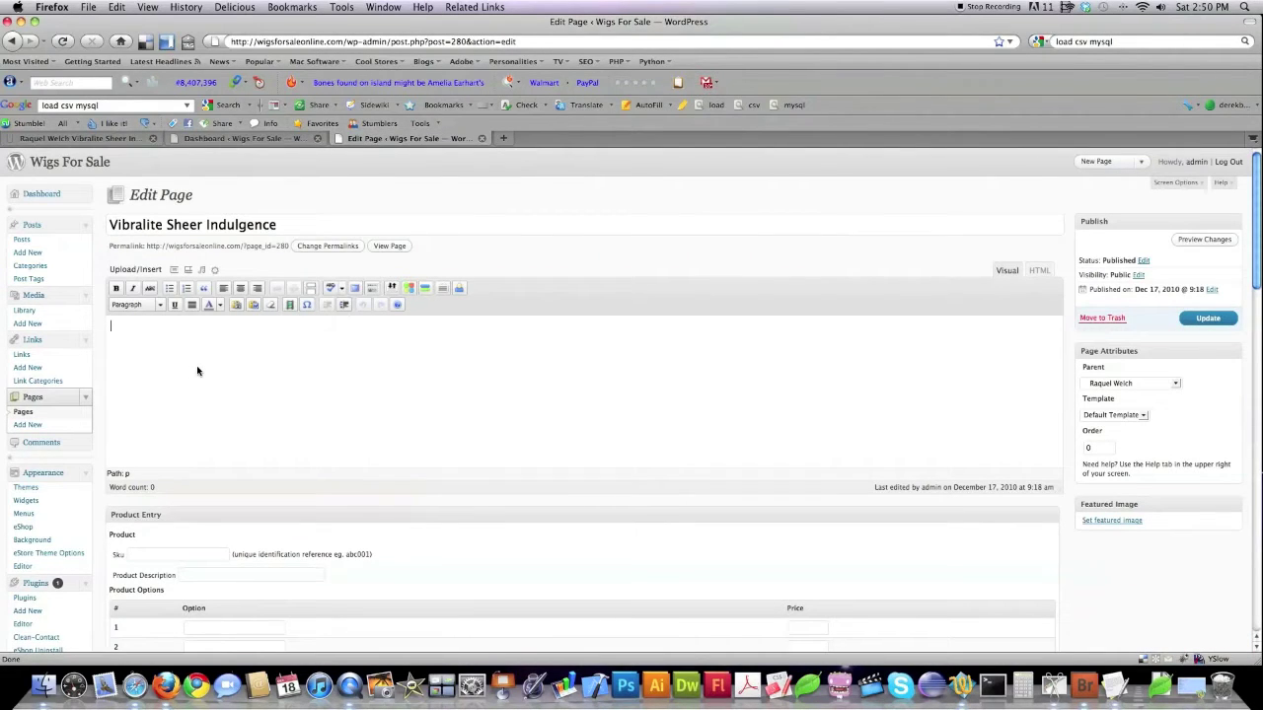
key(super+v)
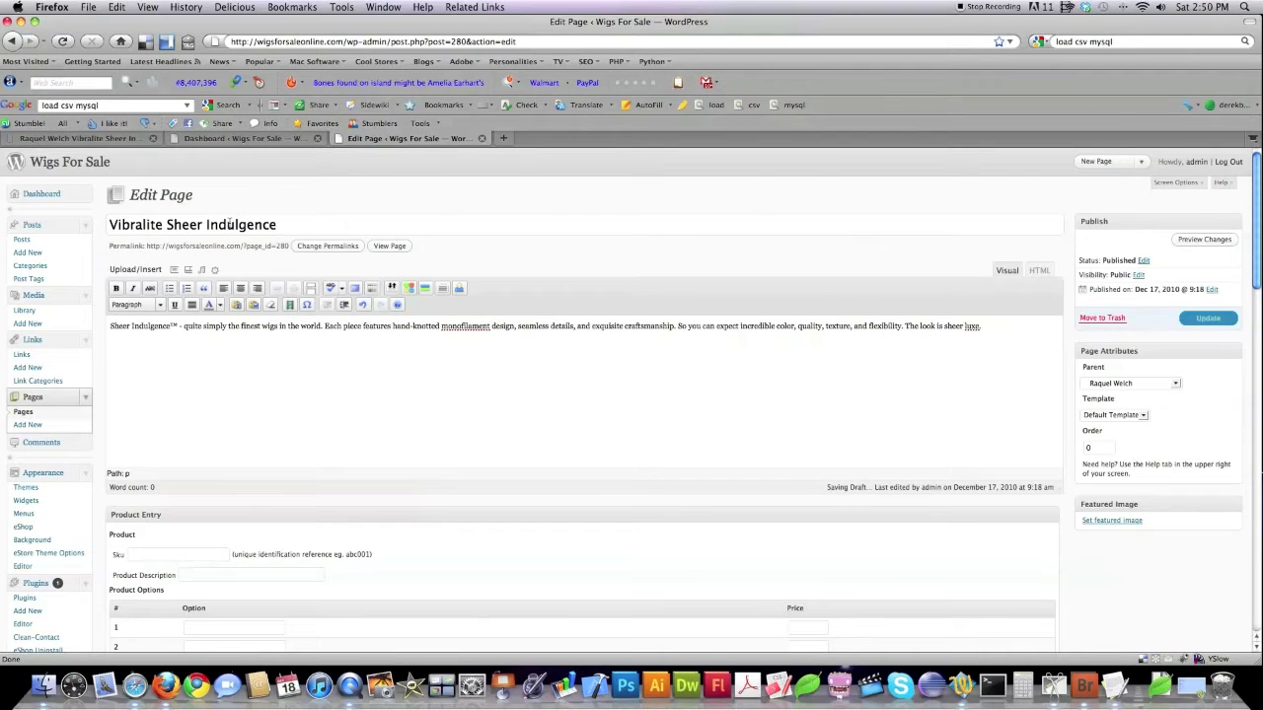
click(173, 326)
key(BackSpace)
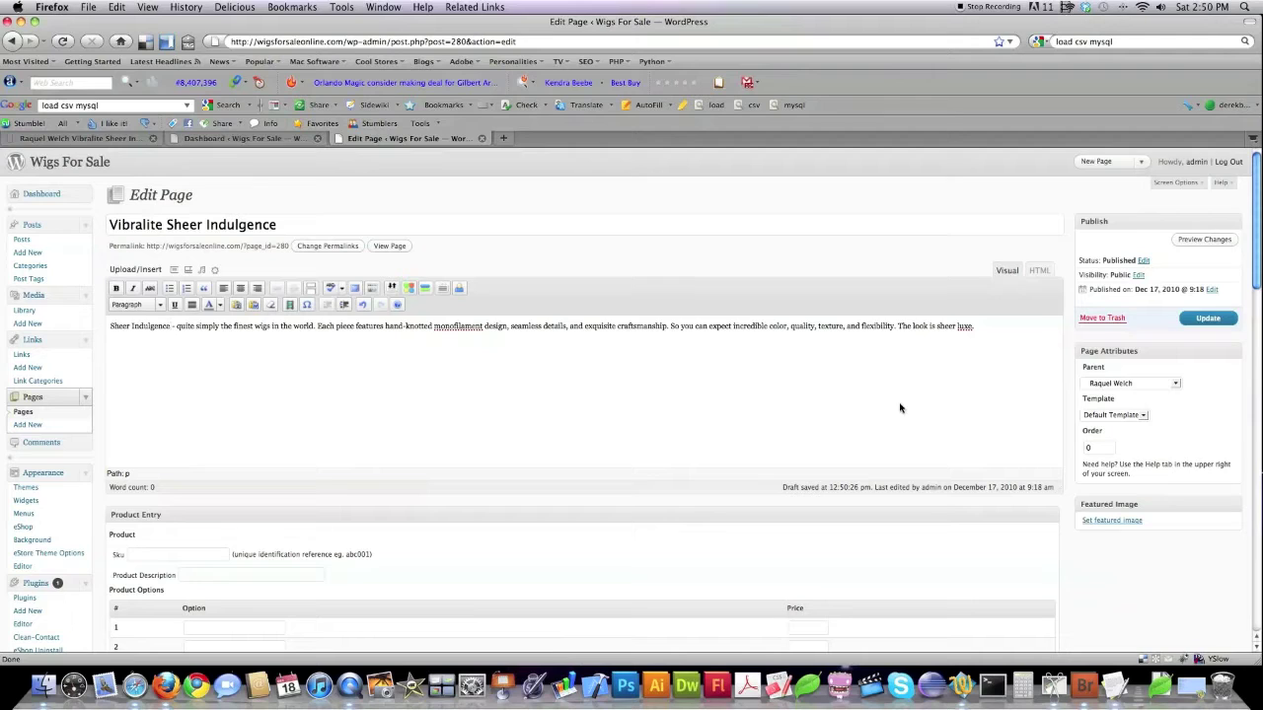
Step: Insert the full-size, left-aligned Vibralite-Sheer-Indulgence image from the media library on a new line below the introduction
click(986, 332)
key(Return)
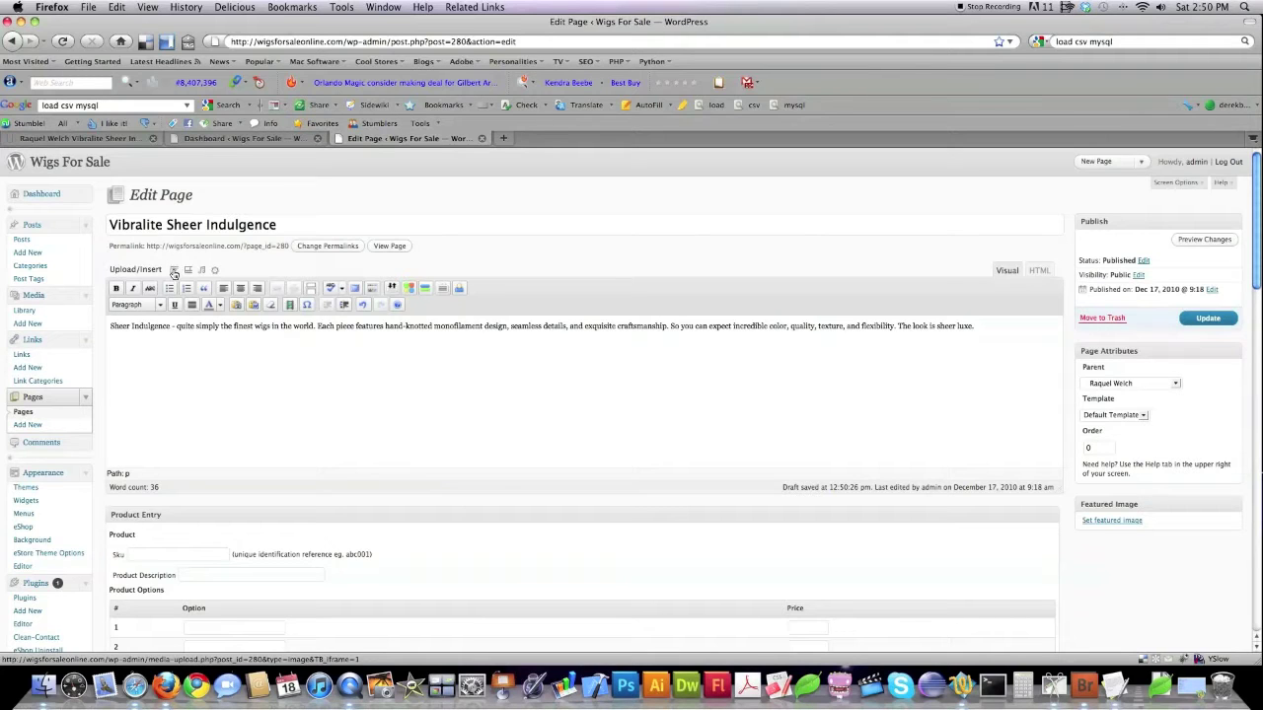
click(173, 272)
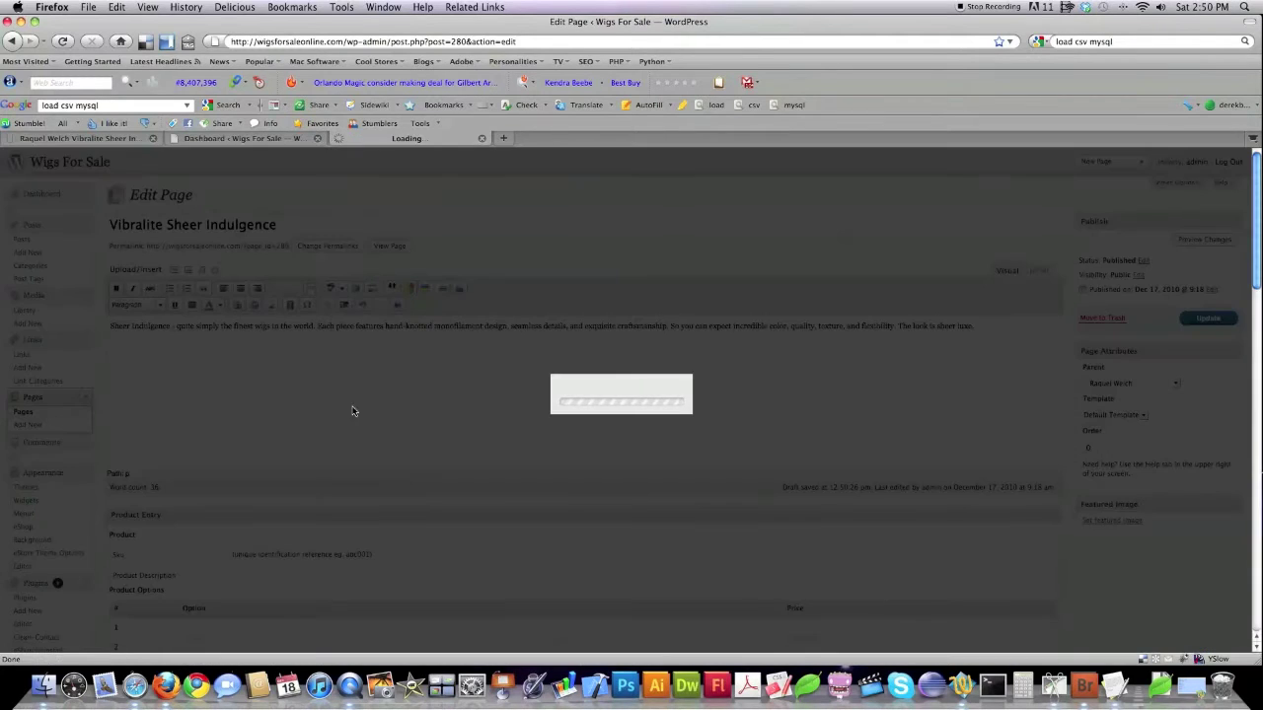
click(568, 186)
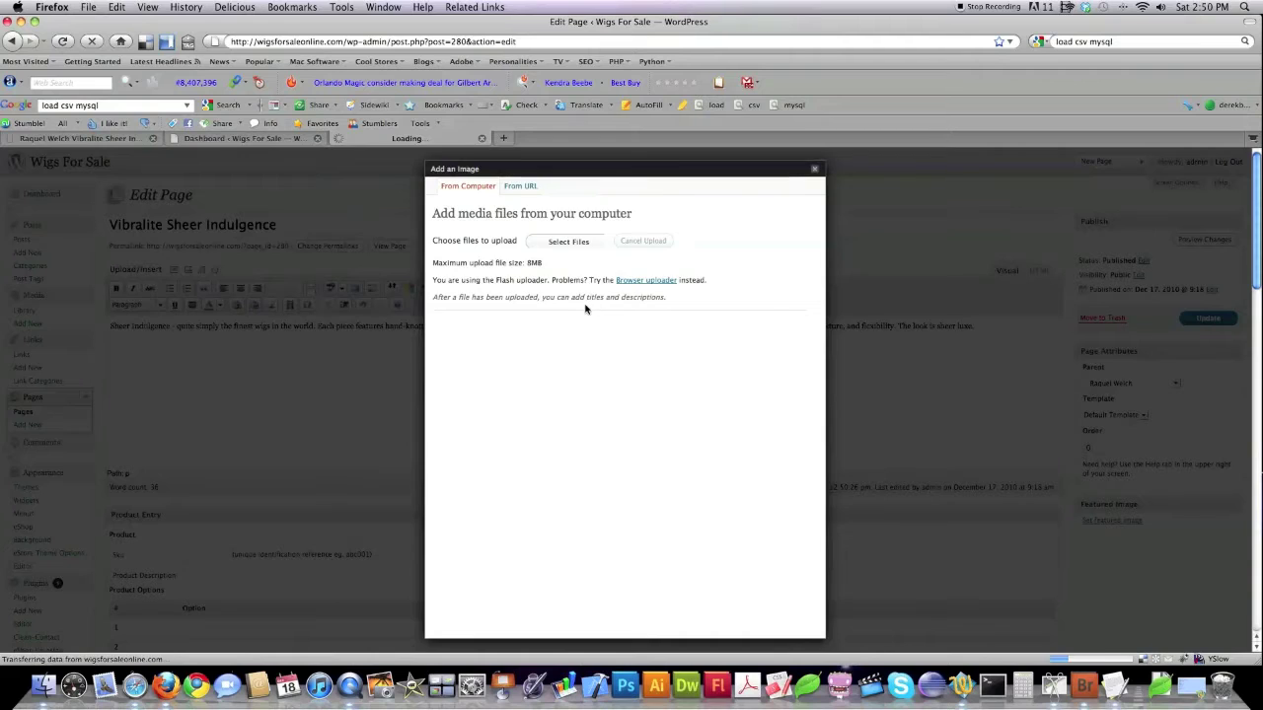
click(738, 235)
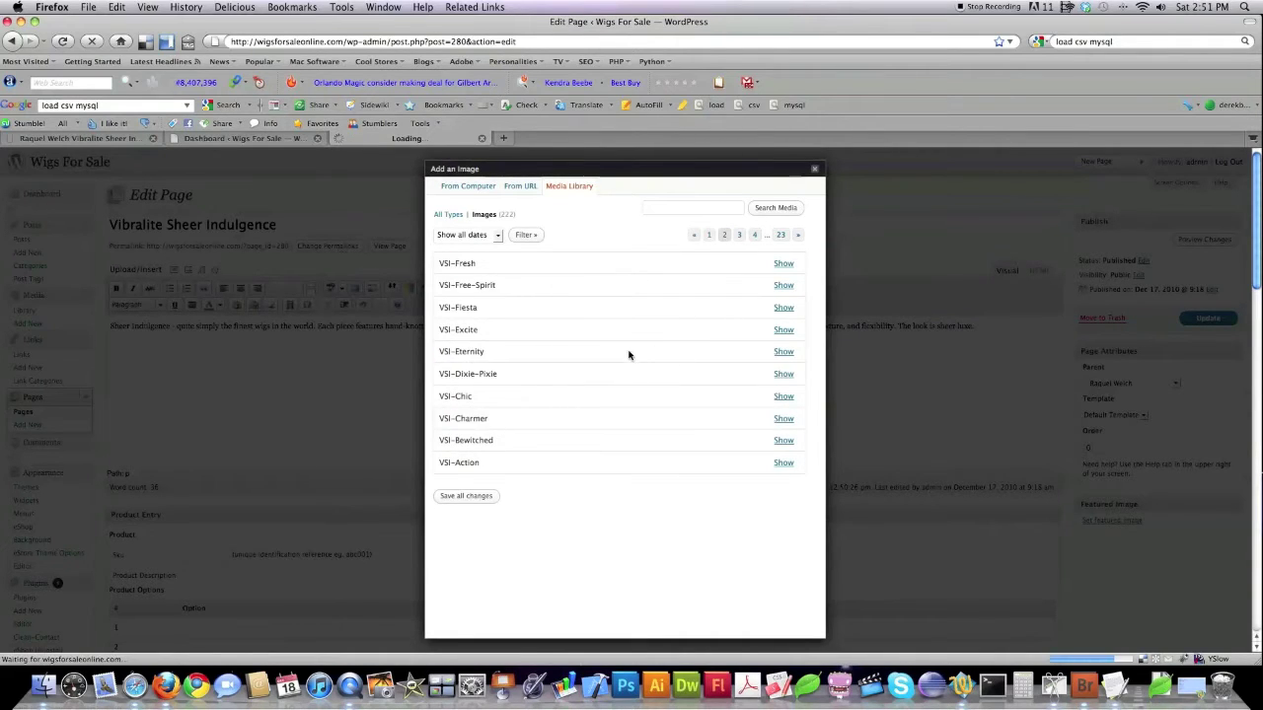
click(781, 265)
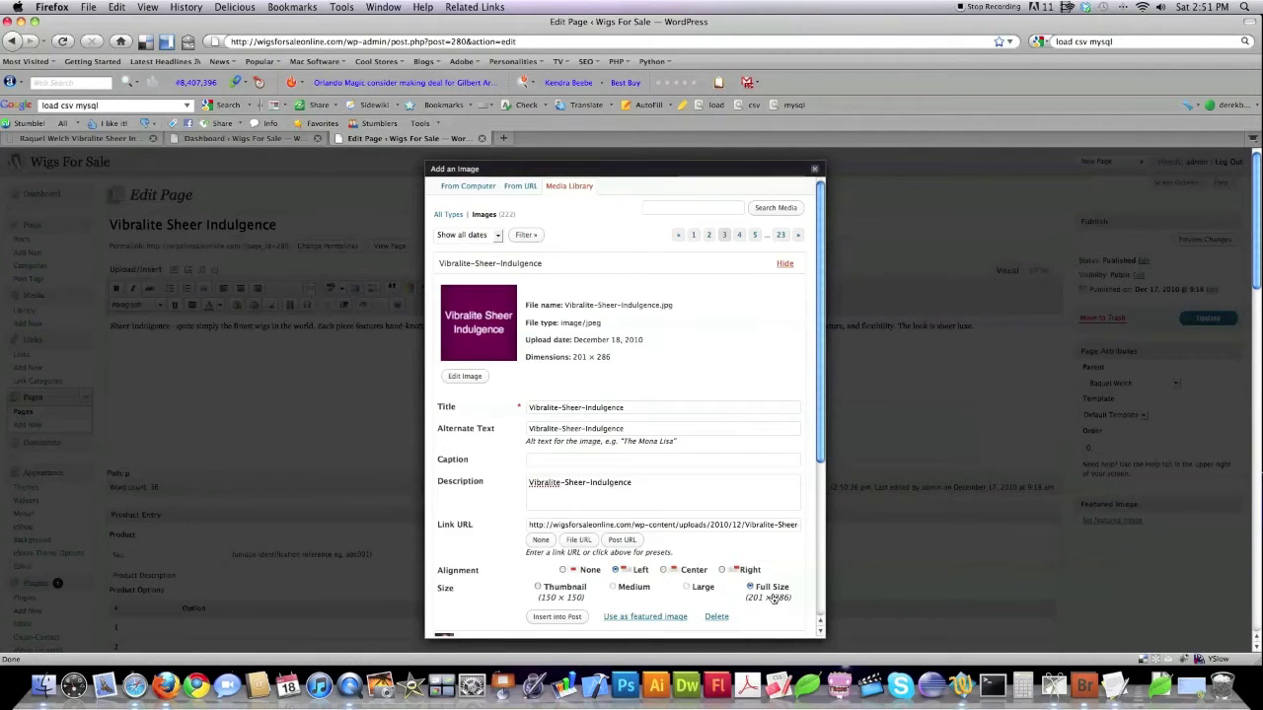
click(553, 618)
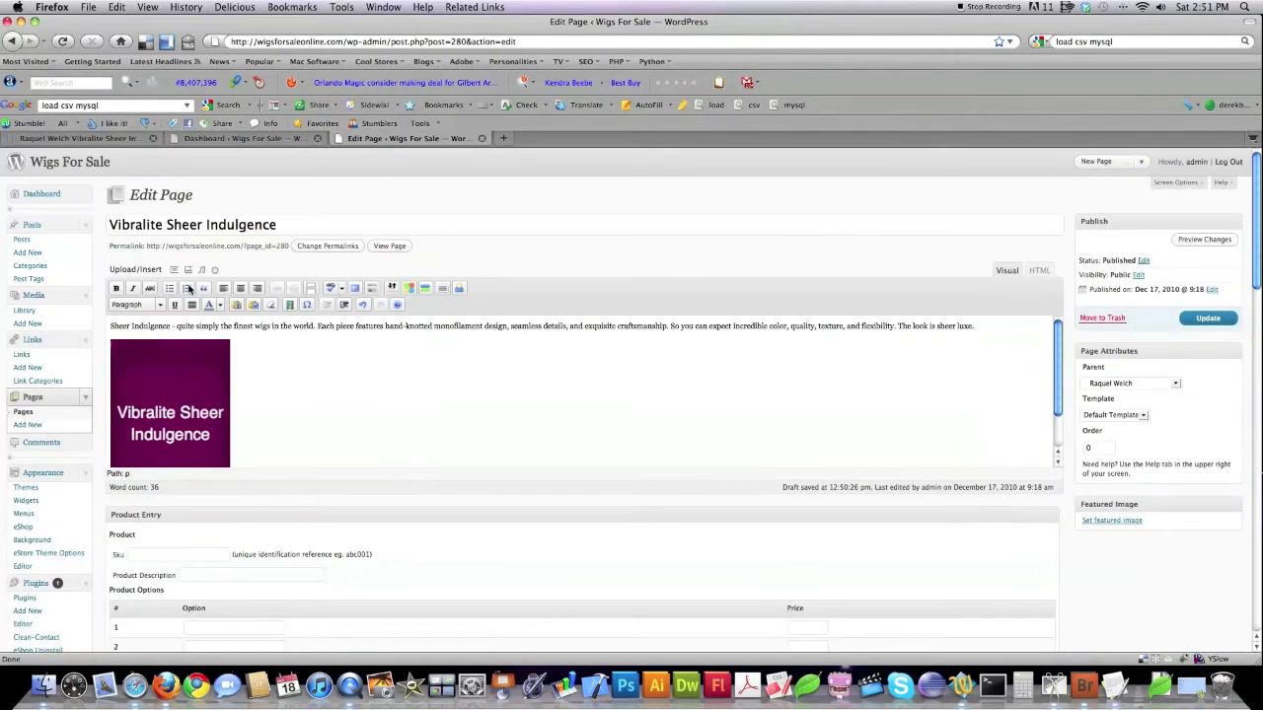
Step: Insert the VSI-Action image from the media library beside the Vibralite-Sheer-Indulgence image
click(173, 270)
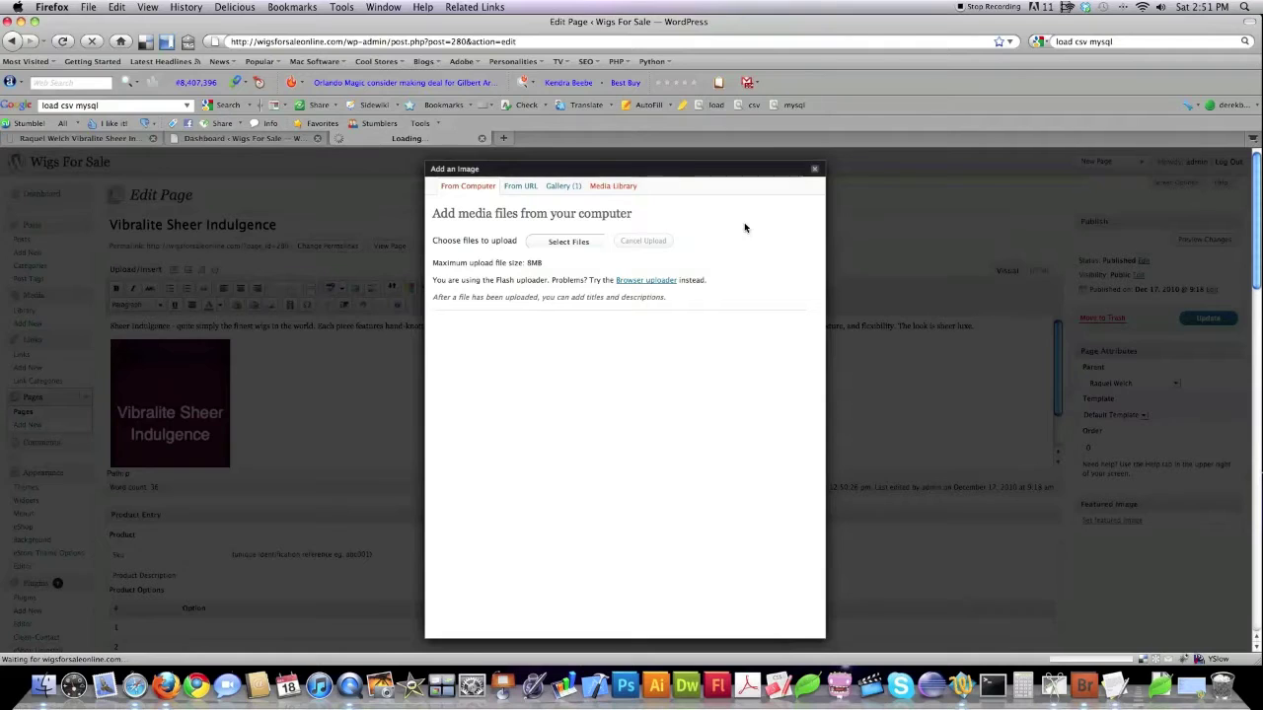
click(612, 186)
click(783, 460)
scroll(711, 505, down, 3)
click(554, 616)
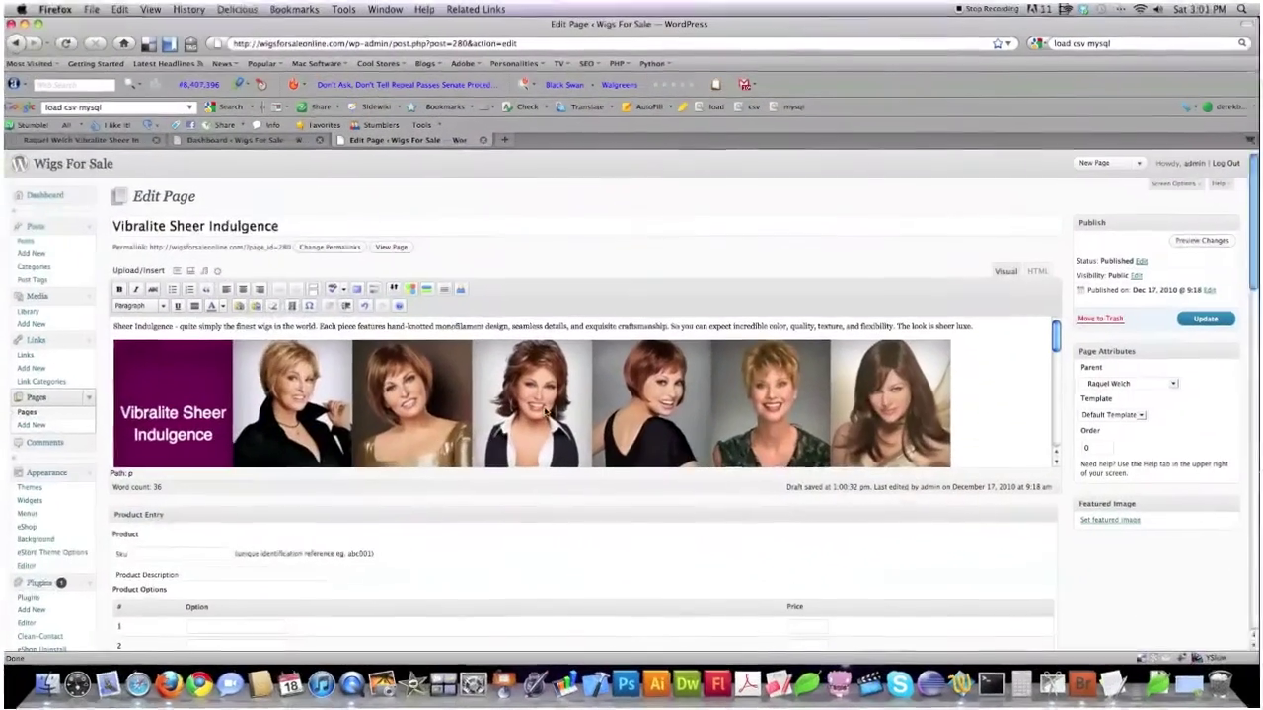
scroll(1031, 387, down, 3)
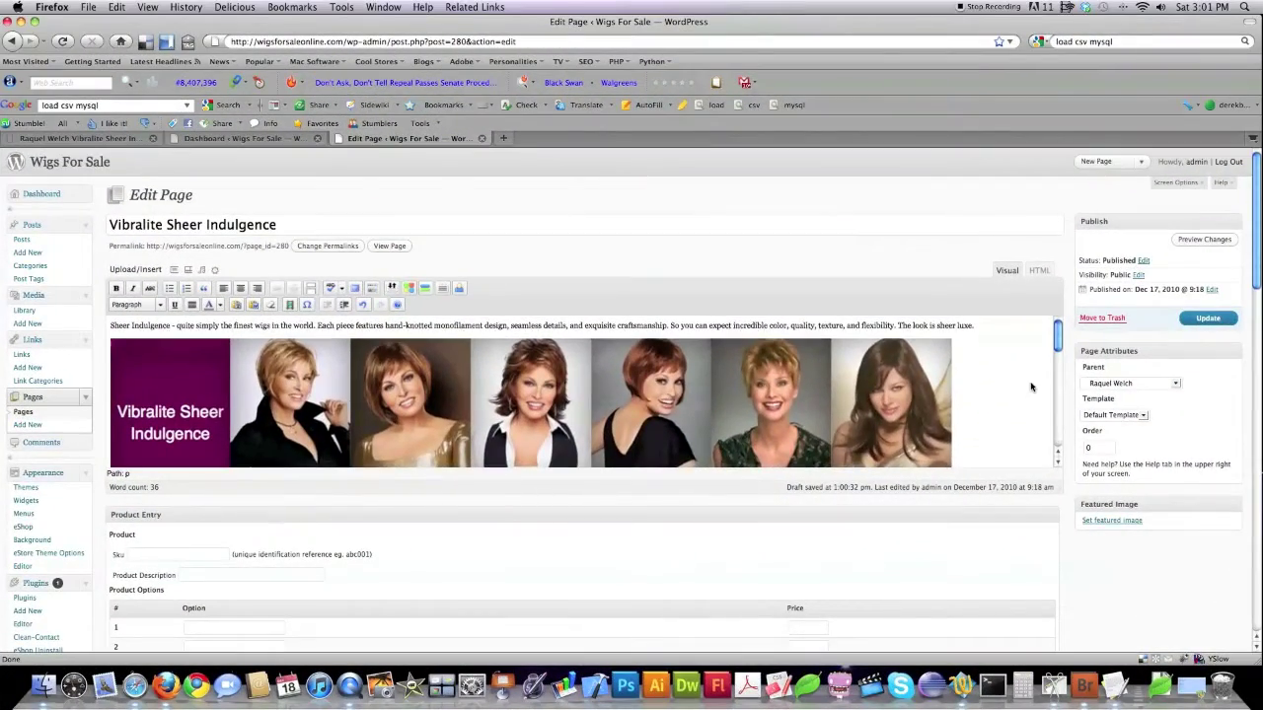
scroll(1030, 387, up, 3)
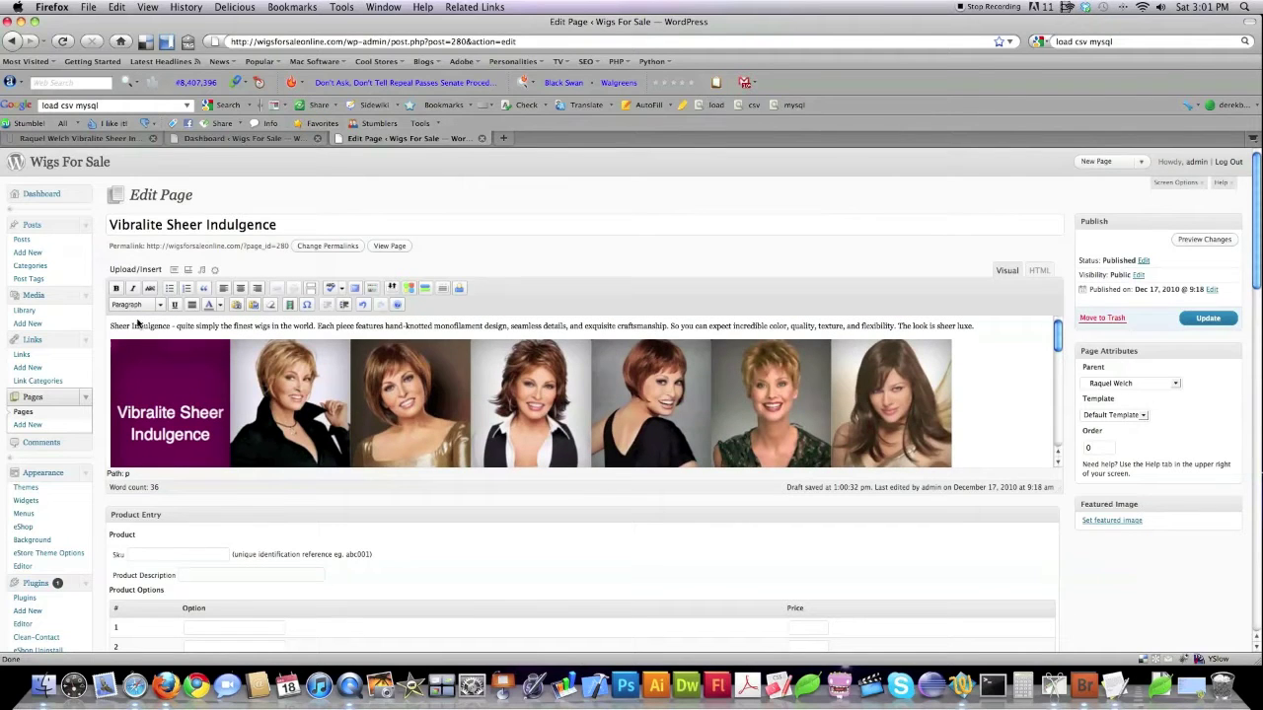
Step: Copy the Sheer Indulgence introduction paragraph from the page body into the page's excerpt
drag(112, 326, 966, 331)
key(super+c)
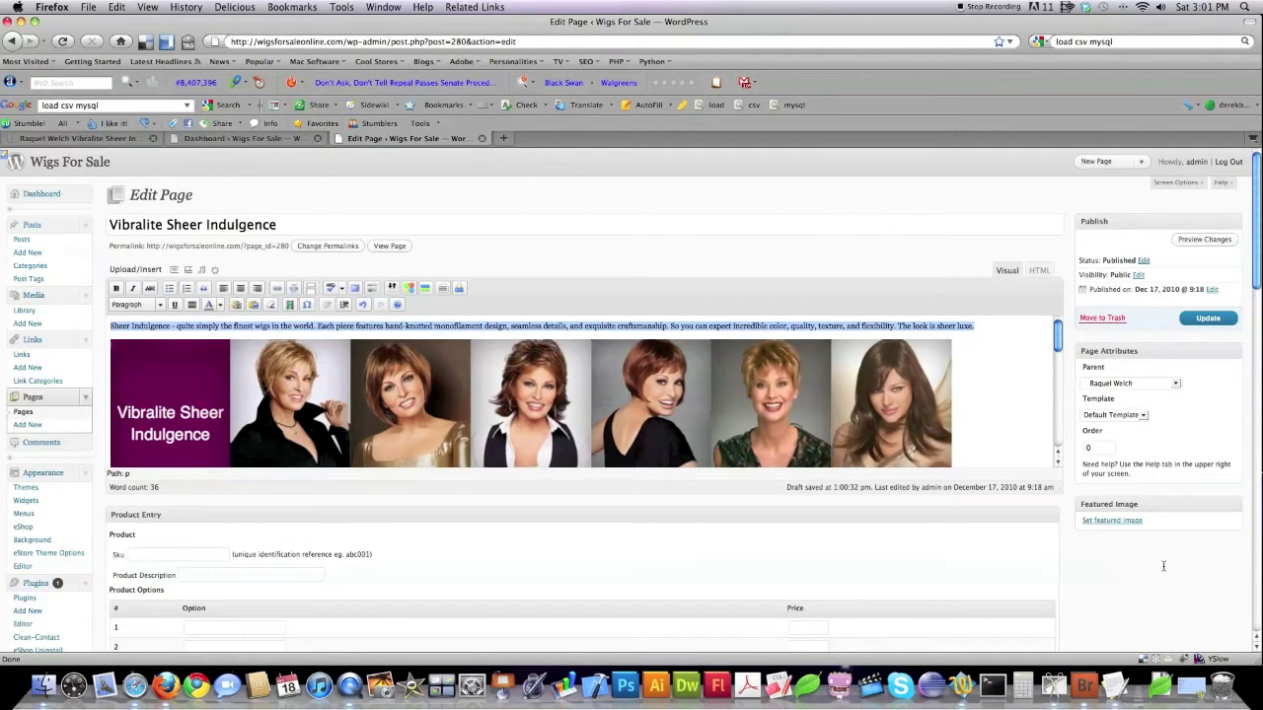
scroll(1144, 563, down, 5)
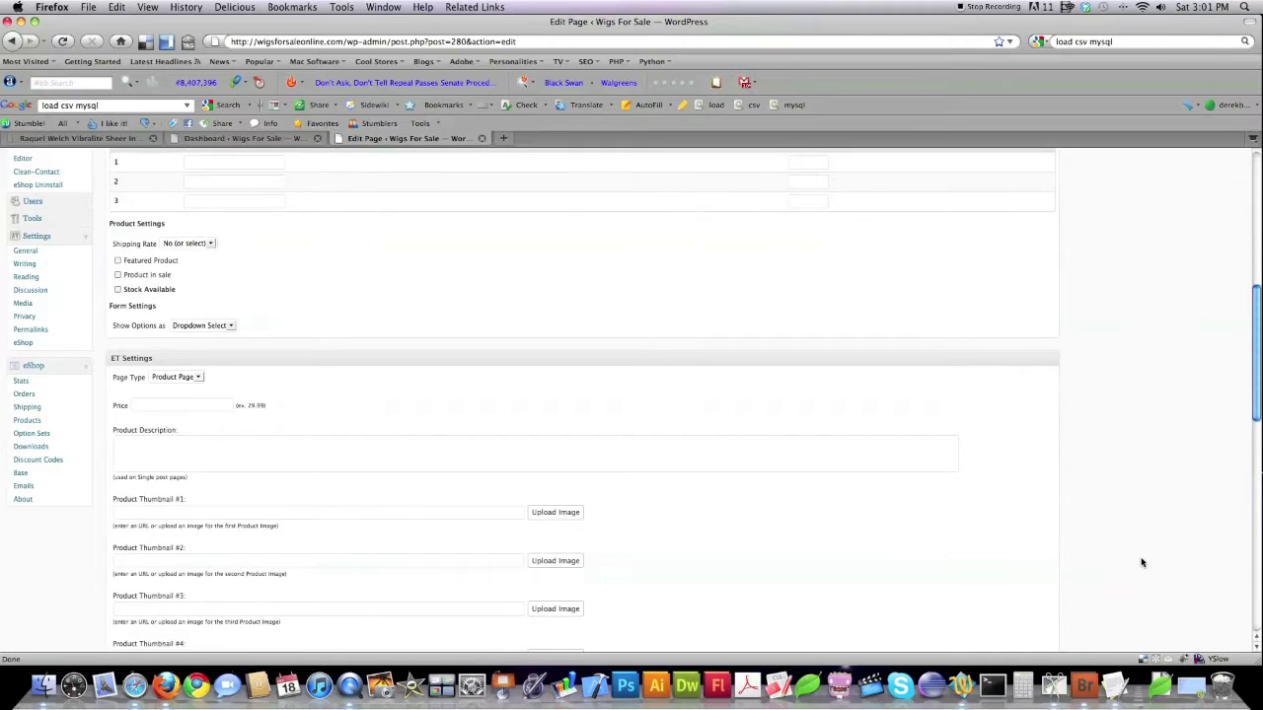
scroll(1141, 563, up, 3)
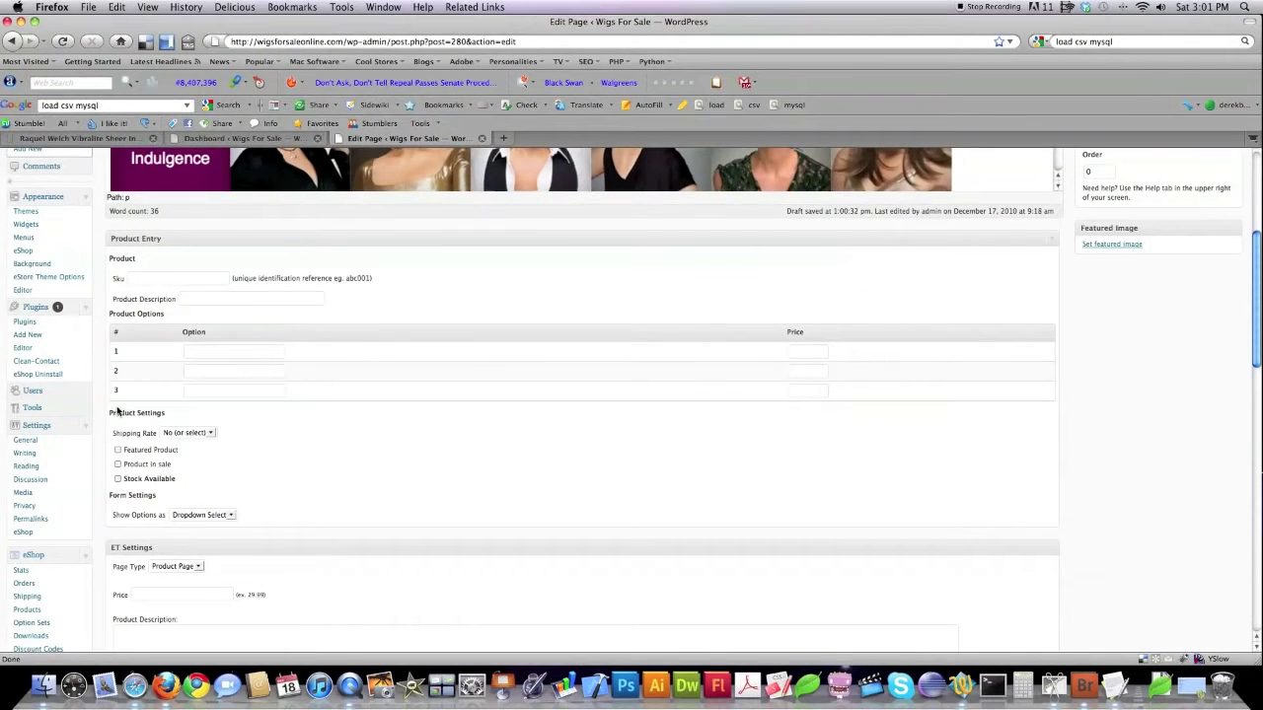
scroll(123, 572, down, 1)
scroll(117, 410, down, 1)
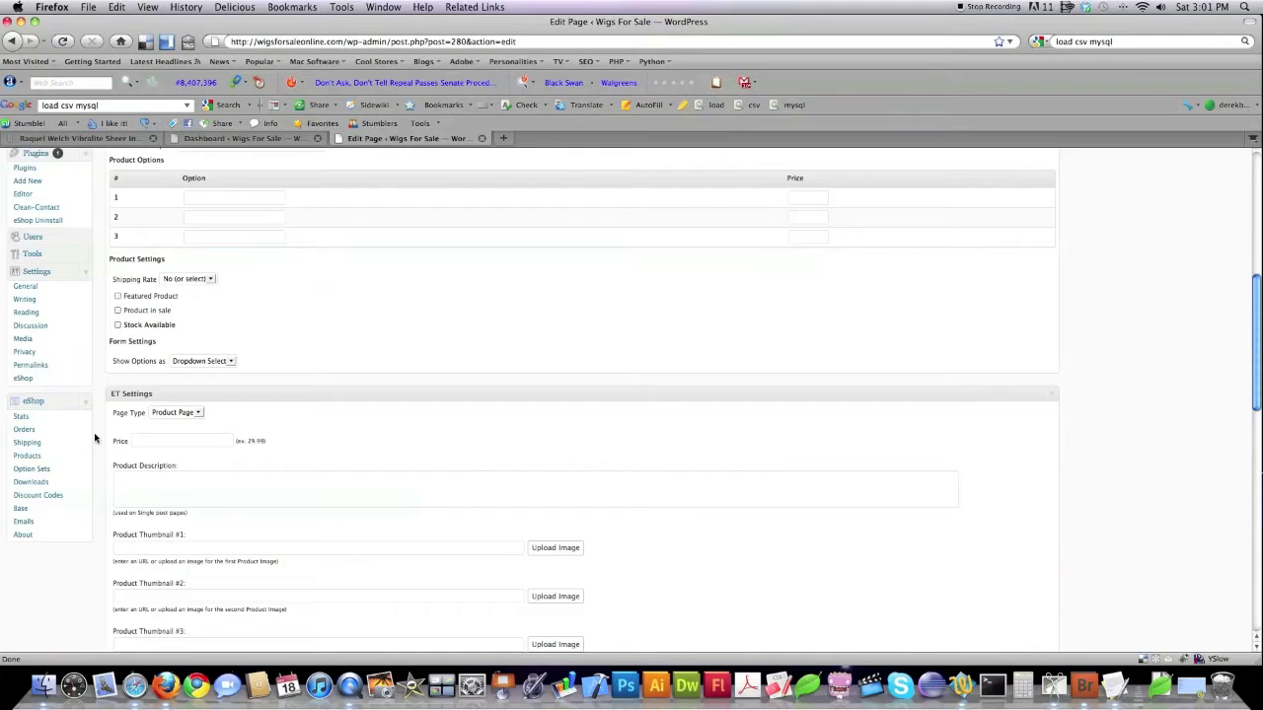
scroll(138, 523, down, 5)
click(138, 523)
key(super+v)
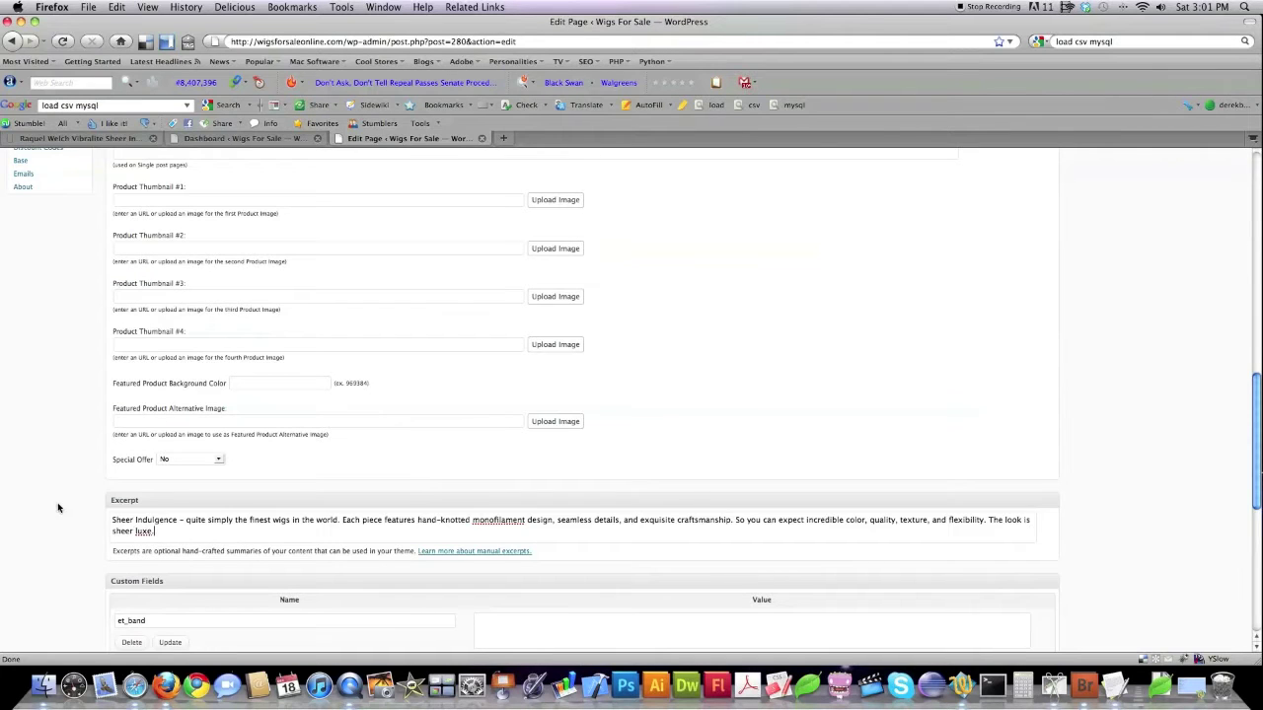
Step: Update the Vibralite Sheer Indulgence page and examine its image layout in the site preview
scroll(68, 507, up, 20)
click(1208, 317)
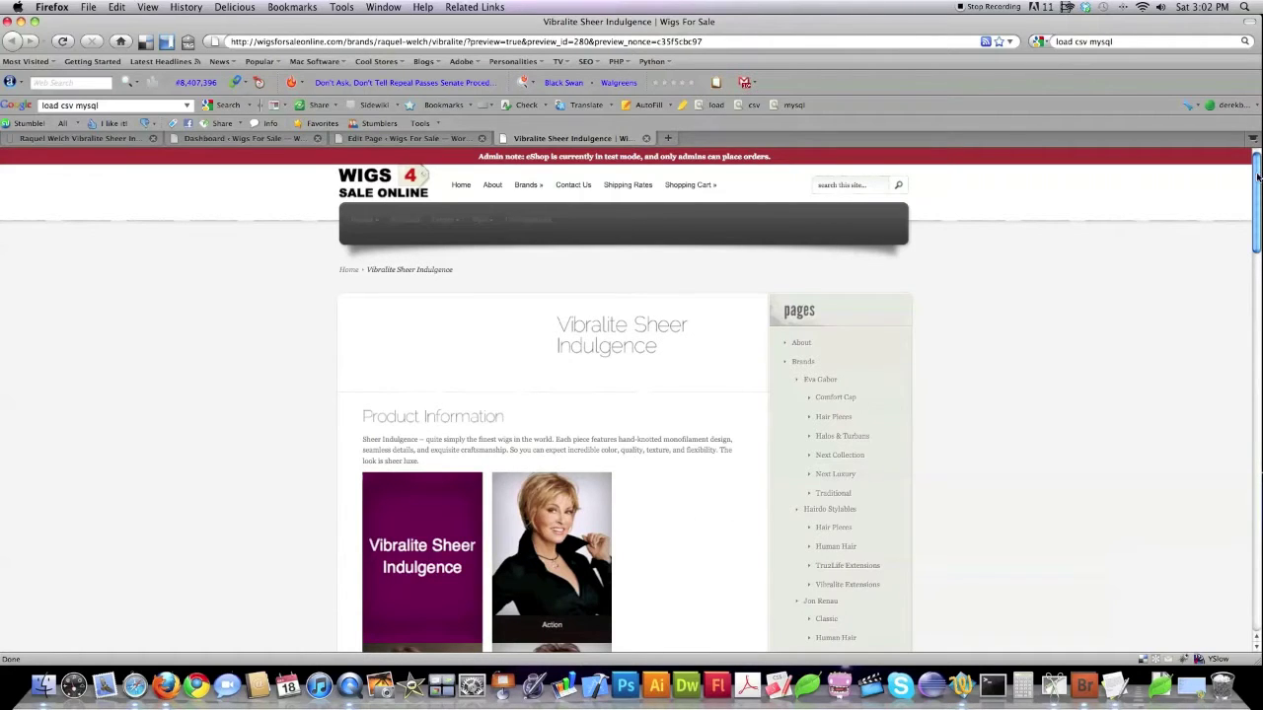
scroll(1255, 176, down, 5)
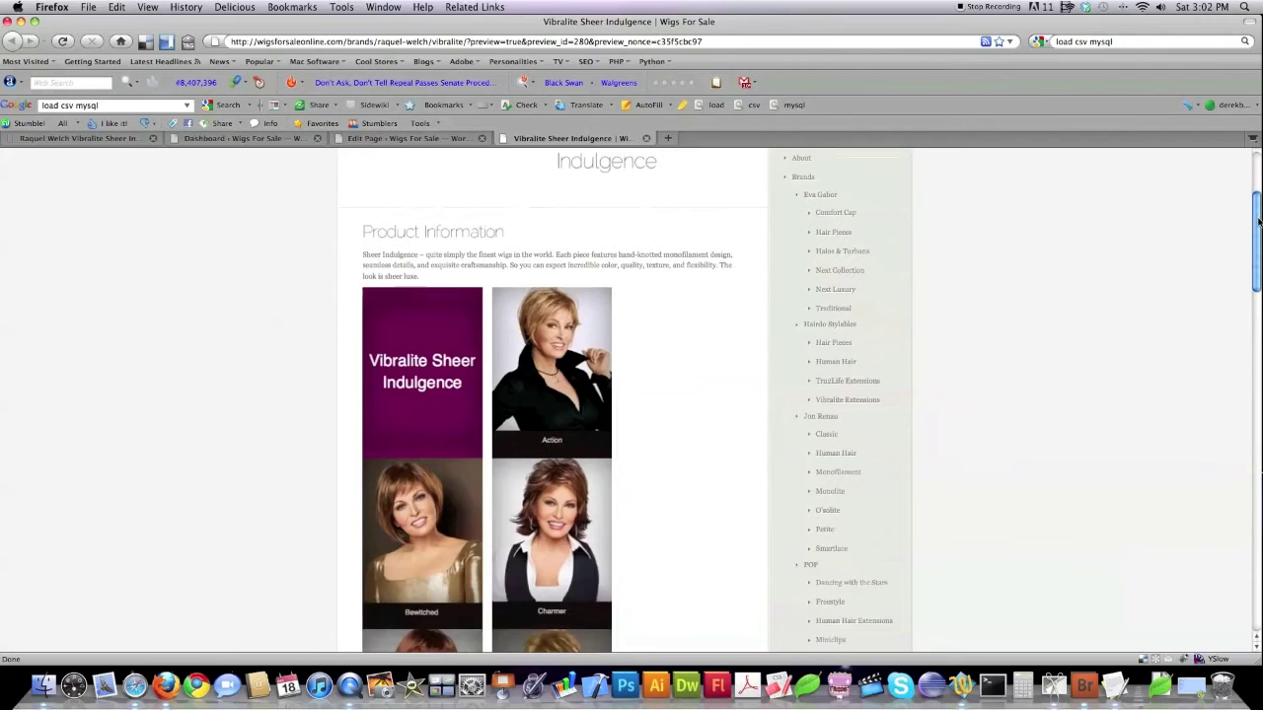
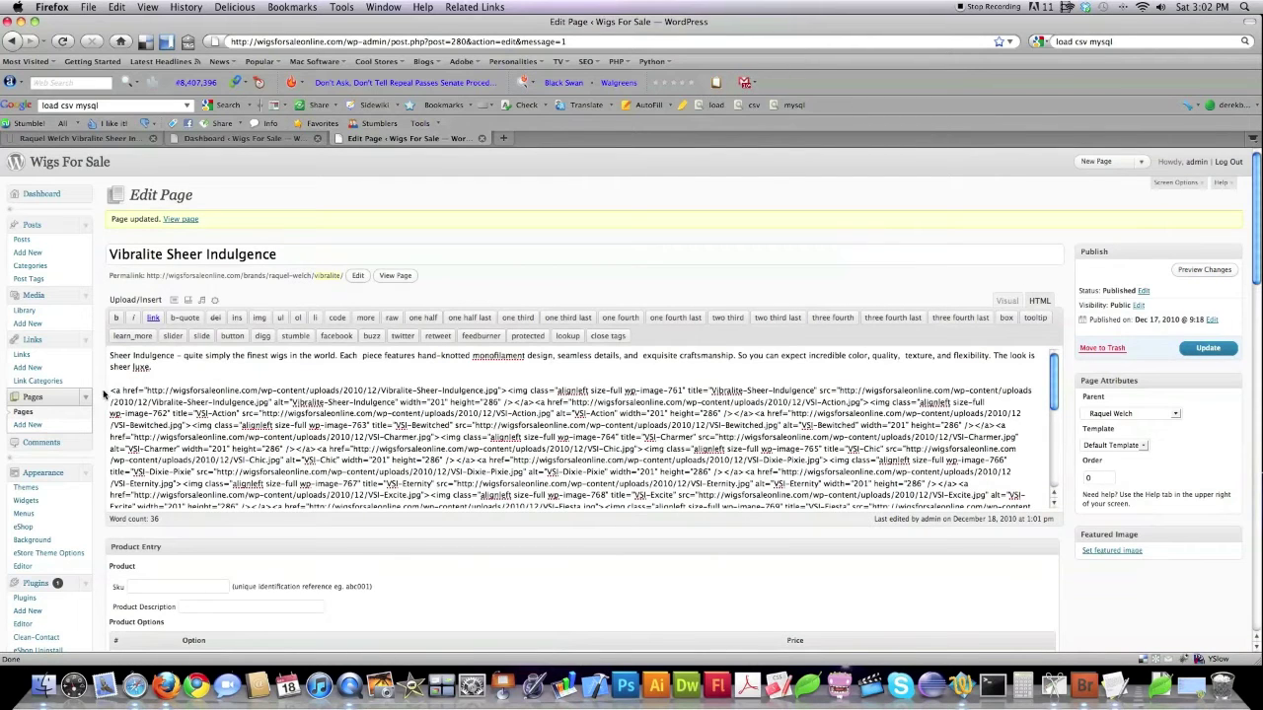
Step: In the page's HTML source, separate the Vibralite-Sheer-Indulgence image code from the VSI-Action code with a blank line
drag(112, 391, 535, 403)
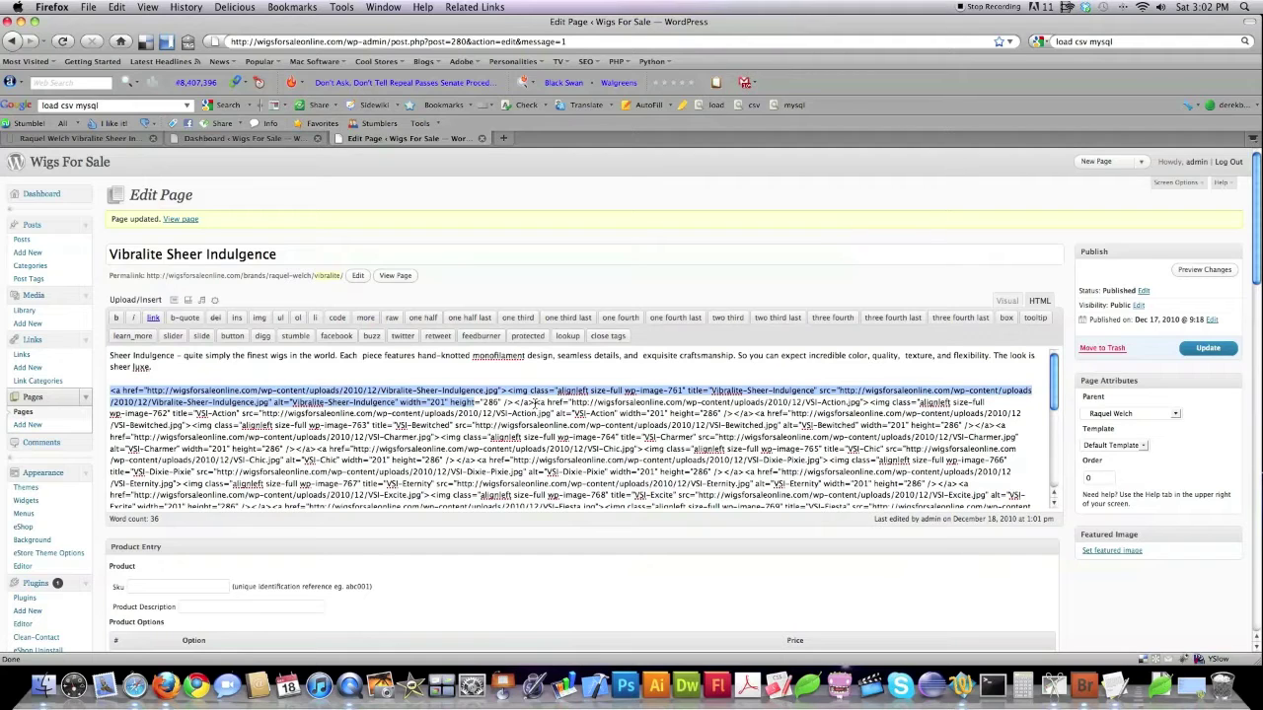
drag(535, 403, 538, 403)
click(538, 402)
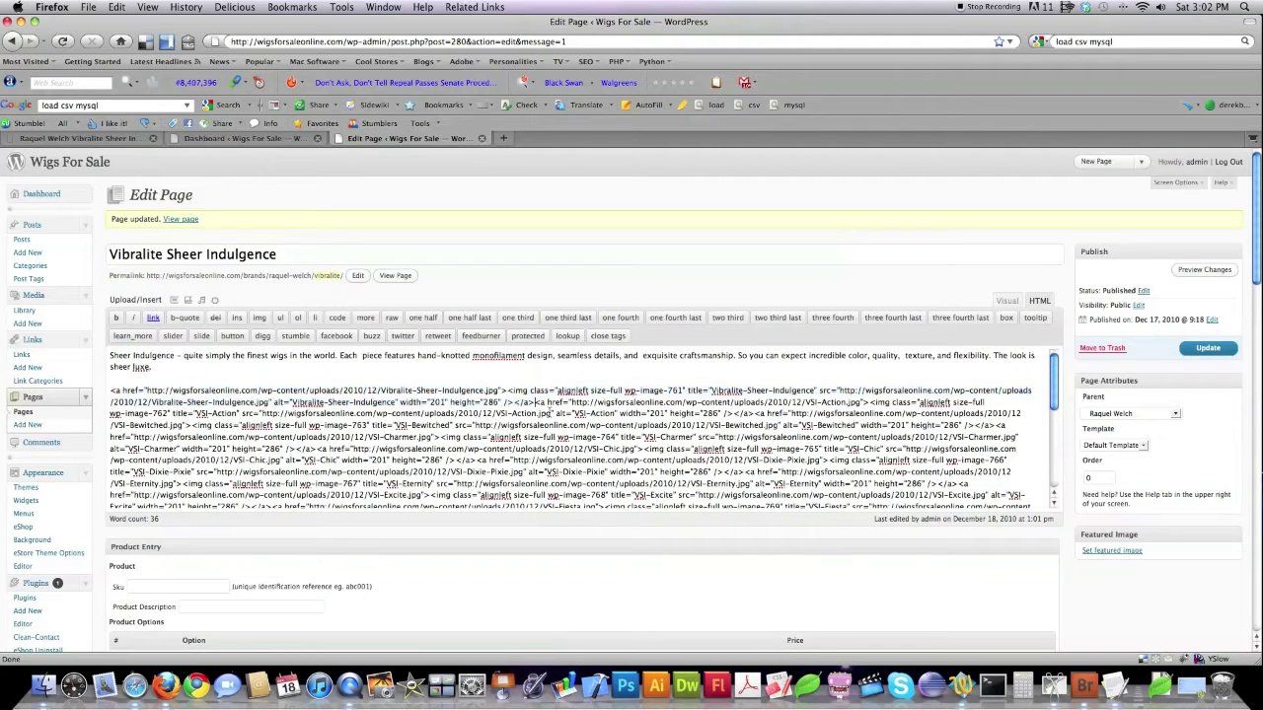
key(Return)
key(Return)
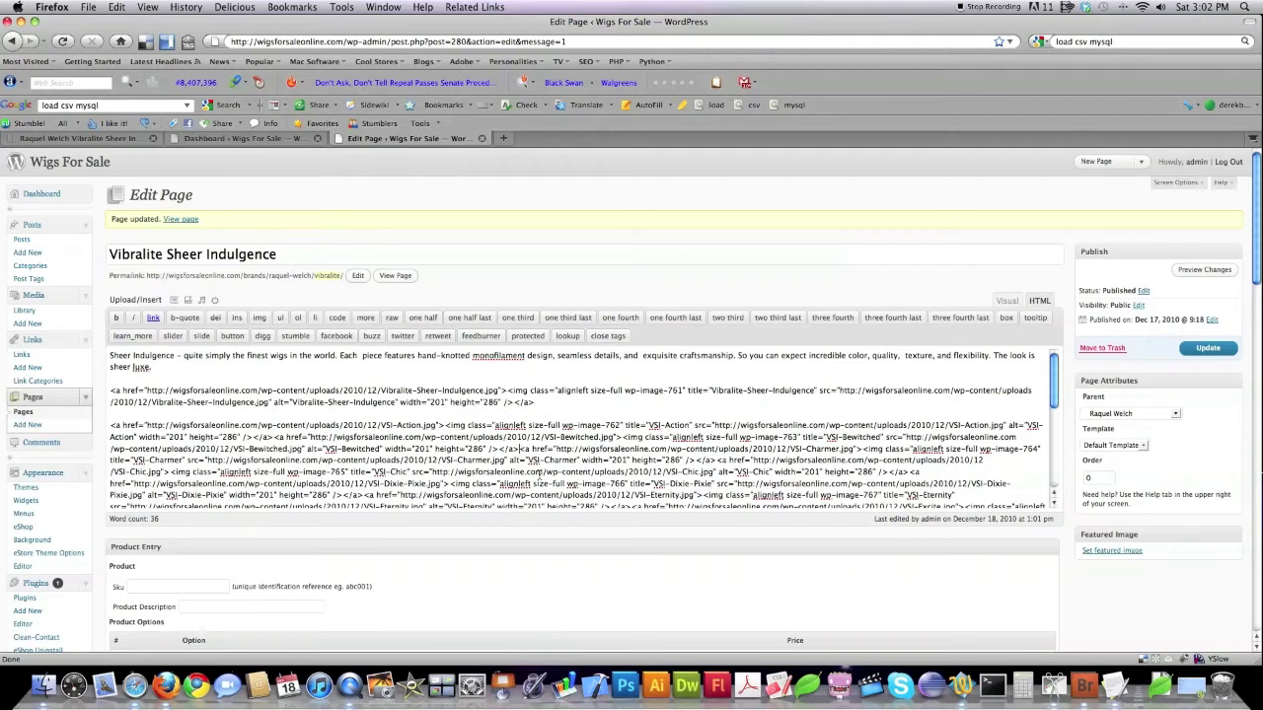
Step: Add blank lines in the HTML after the VSI-Bewitched, VSI-Chic, VSI-Dixie-Pixie, VSI-Eternity and VSI-Fiesta image codes
key(Return)
key(Return)
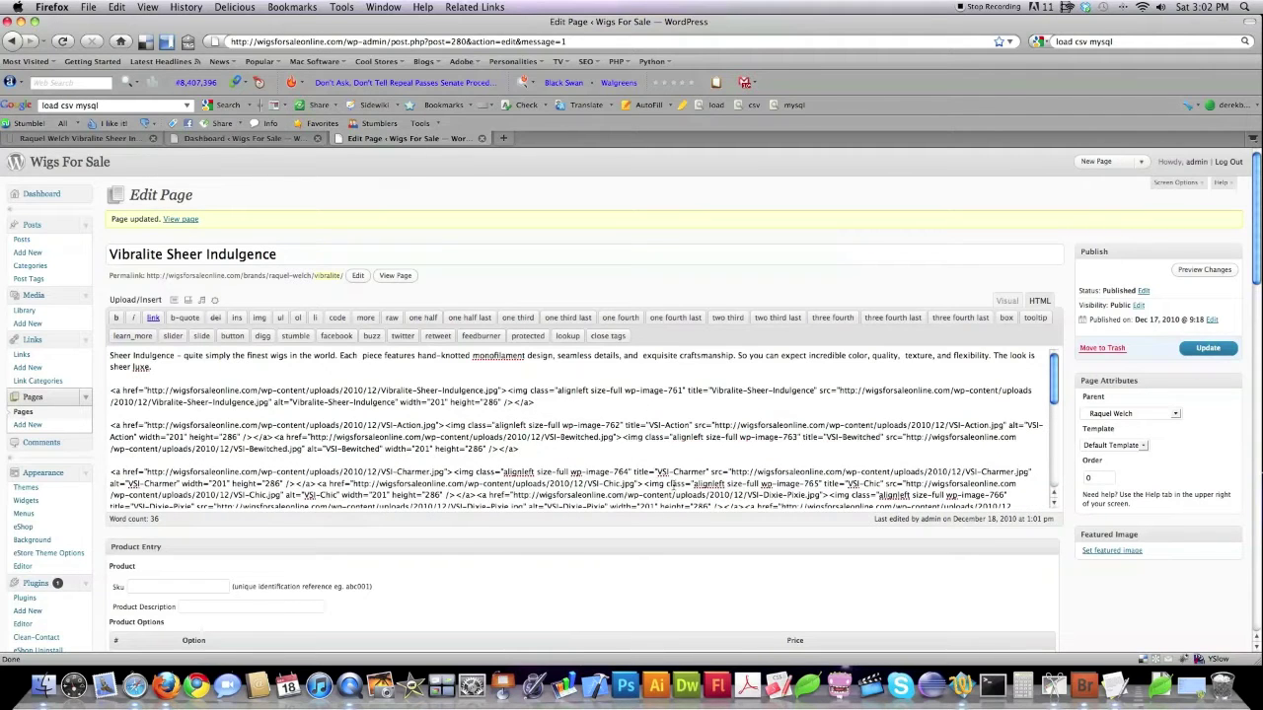
key(Return)
key(Return)
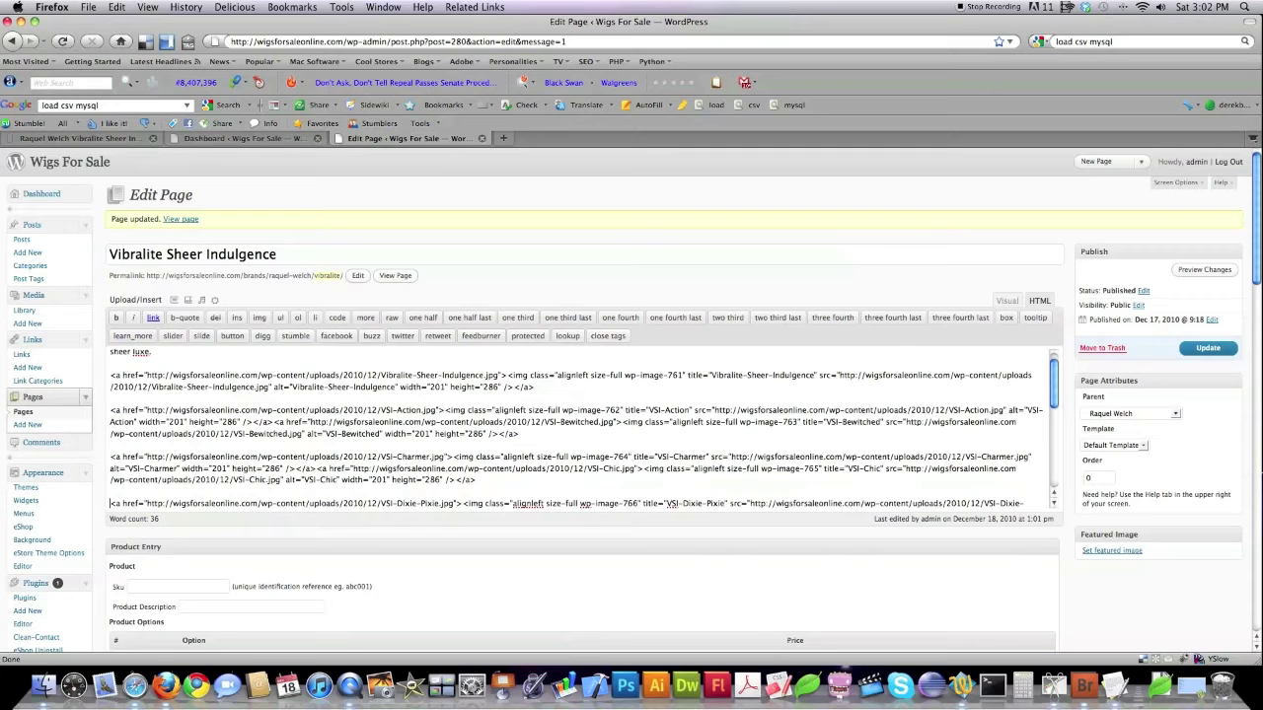
key(Return)
key(Return)
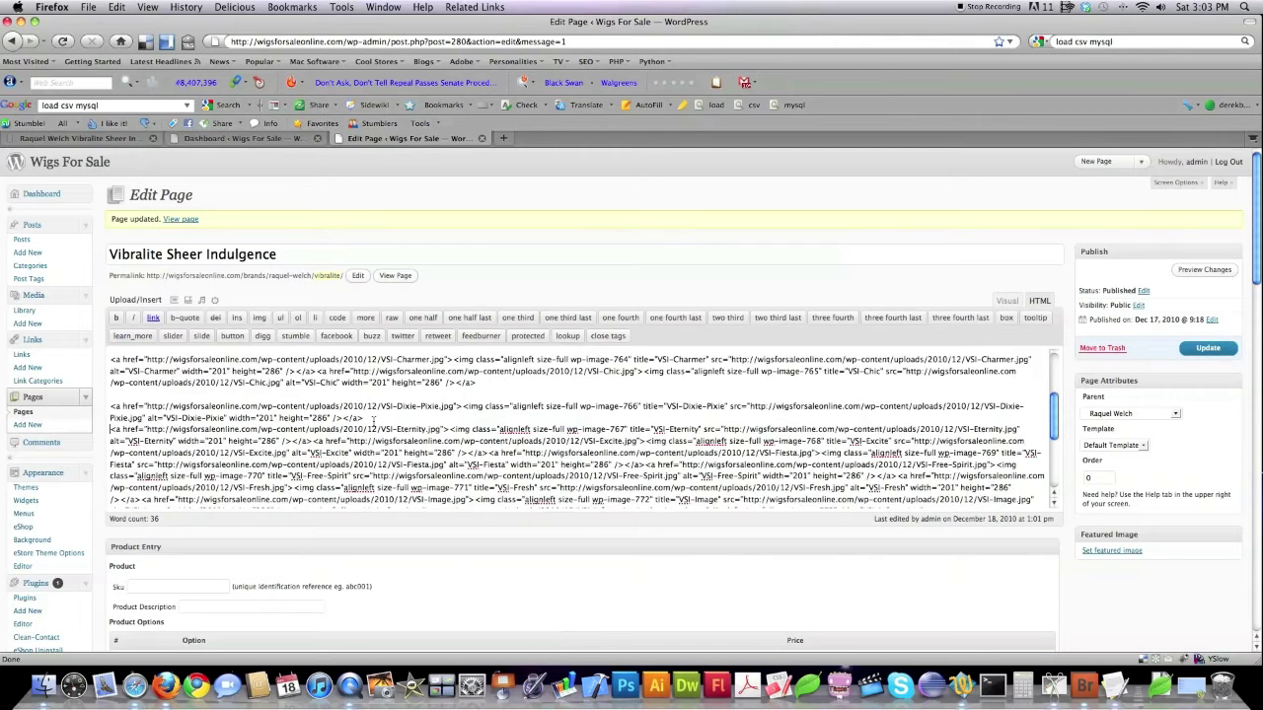
key(Return)
key(Return)
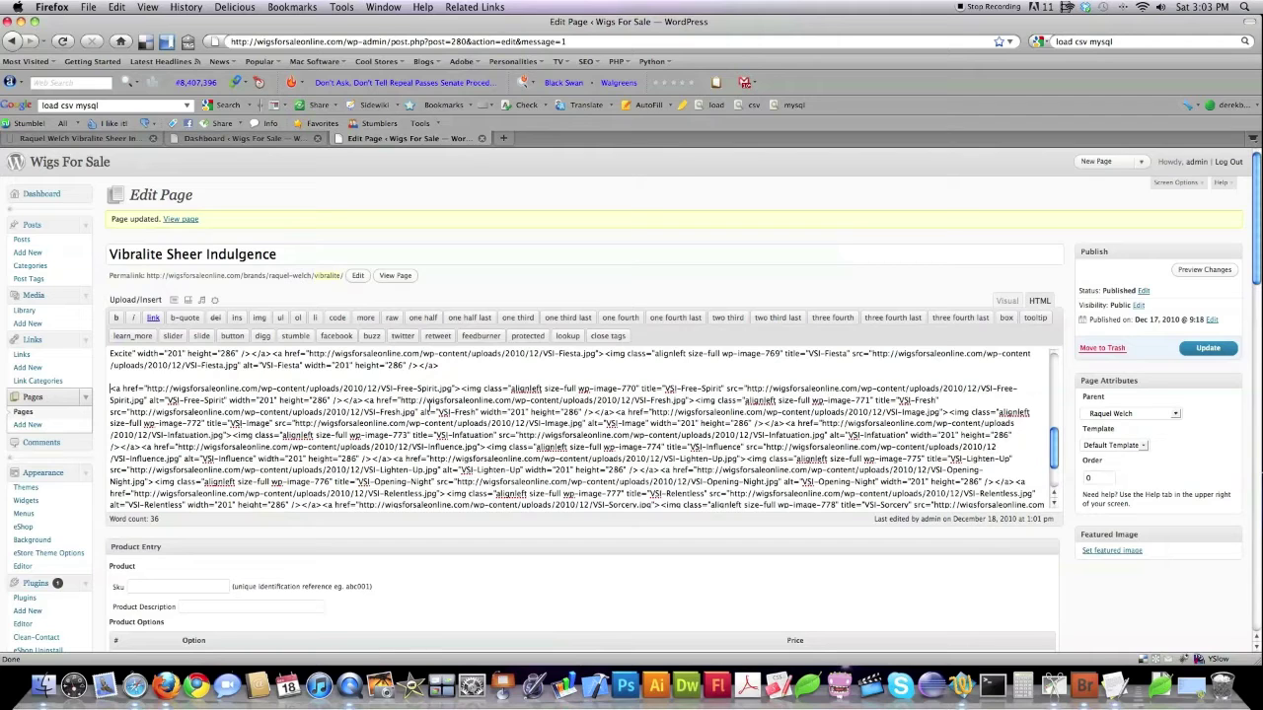
Step: Add blank lines in the HTML after the VSI-Fresh and VSI-Infatuation image codes
click(616, 412)
key(Return)
key(Return)
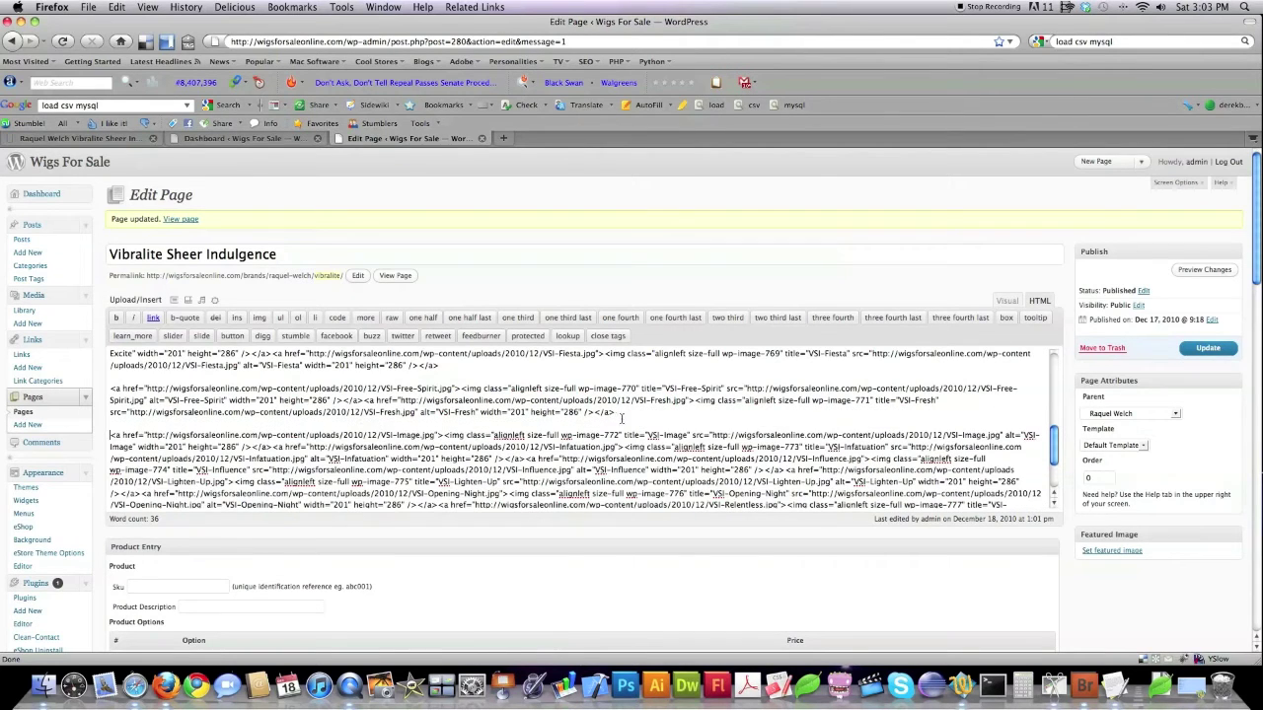
click(526, 459)
key(Return)
key(Return)
scroll(552, 592, down, 2)
scroll(500, 395, up, 2)
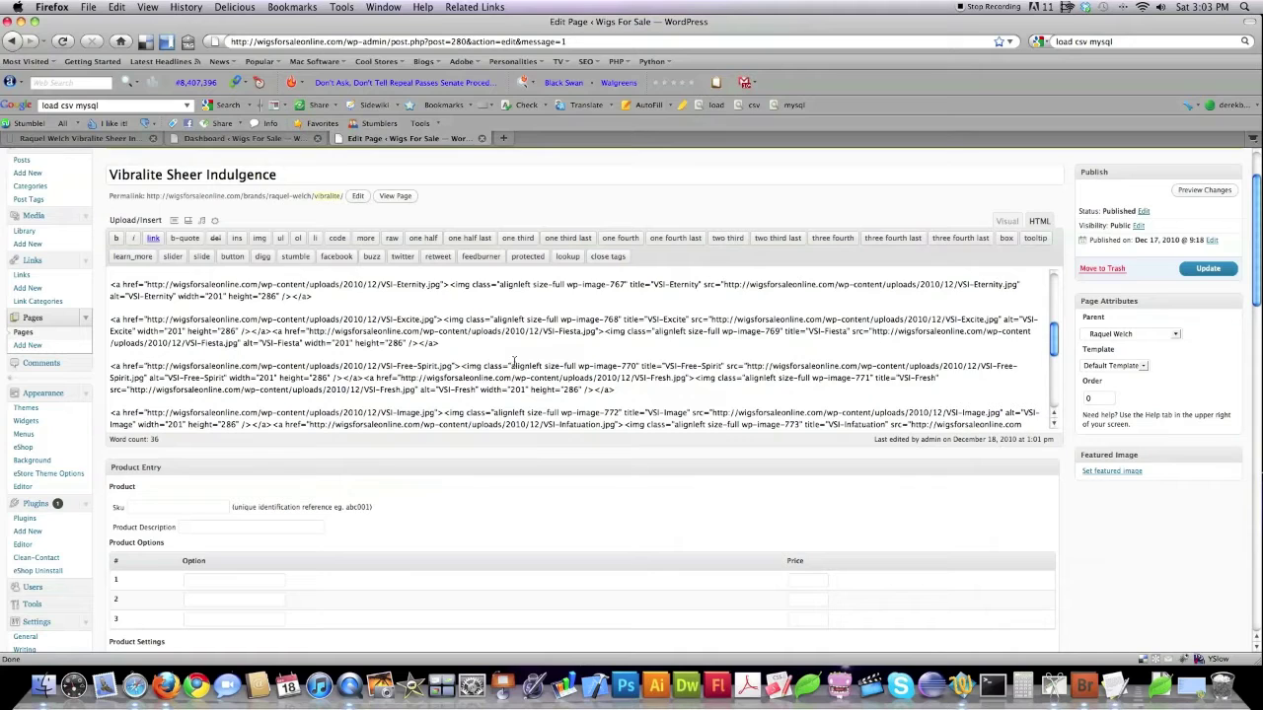
scroll(162, 294, up, 3)
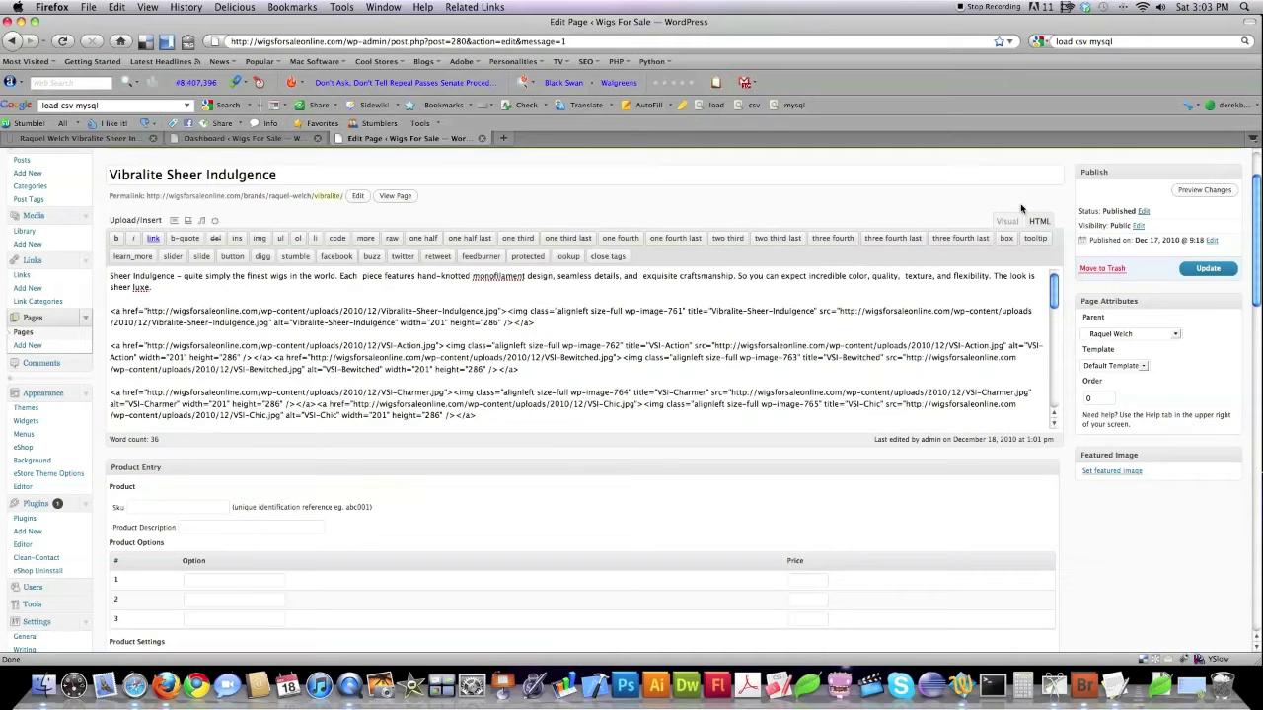
Step: Add opening <table> and <tr> tags on separate lines above the Vibralite-Sheer-Indulgence image code
key(Return)
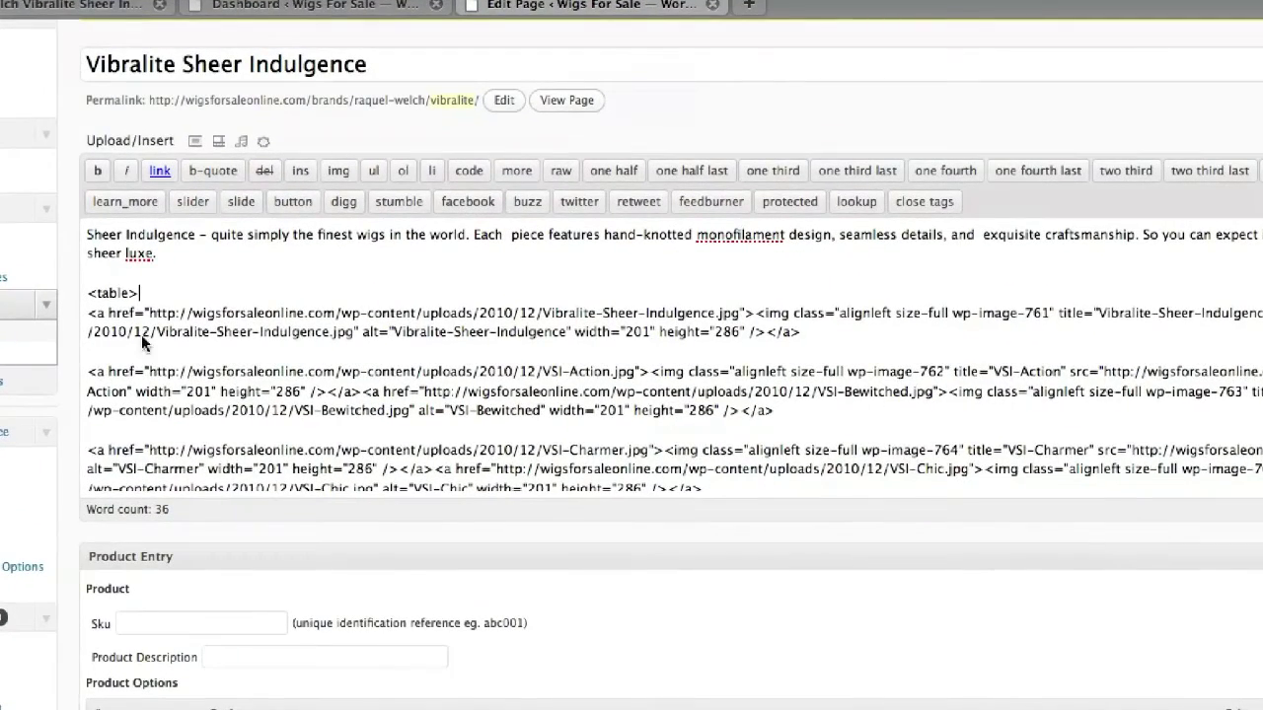
text(<)
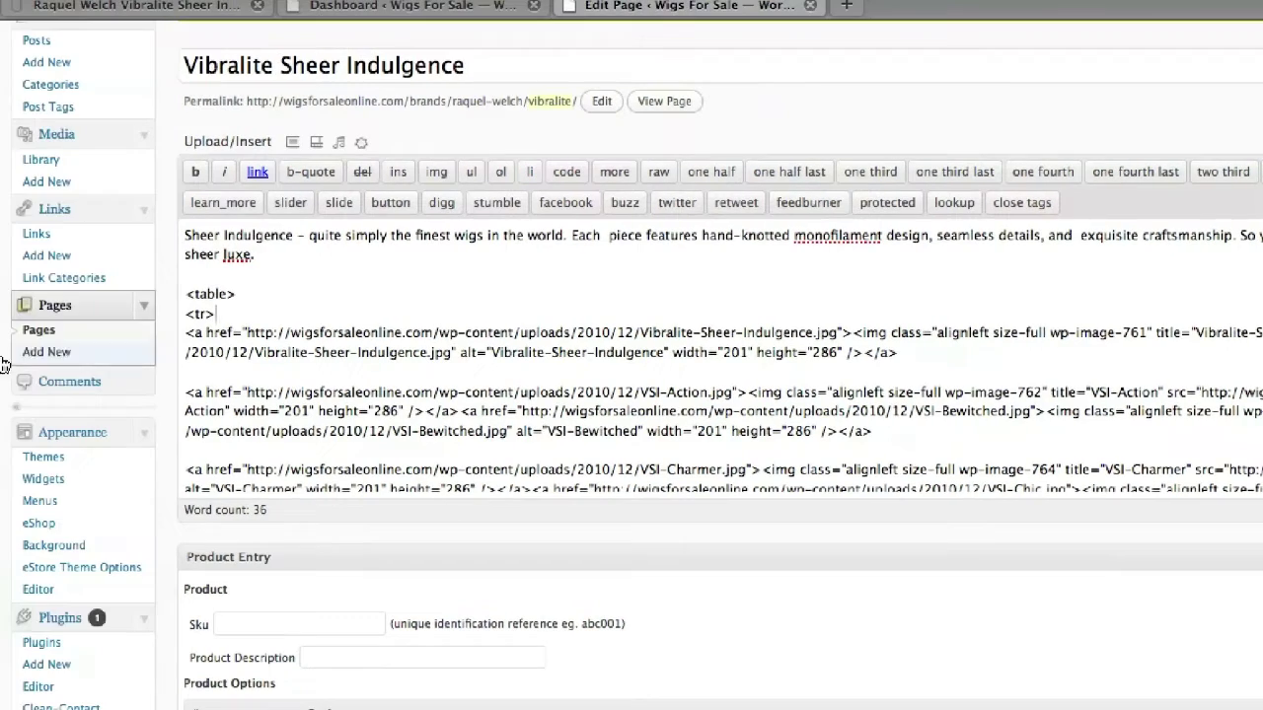
text(tr>)
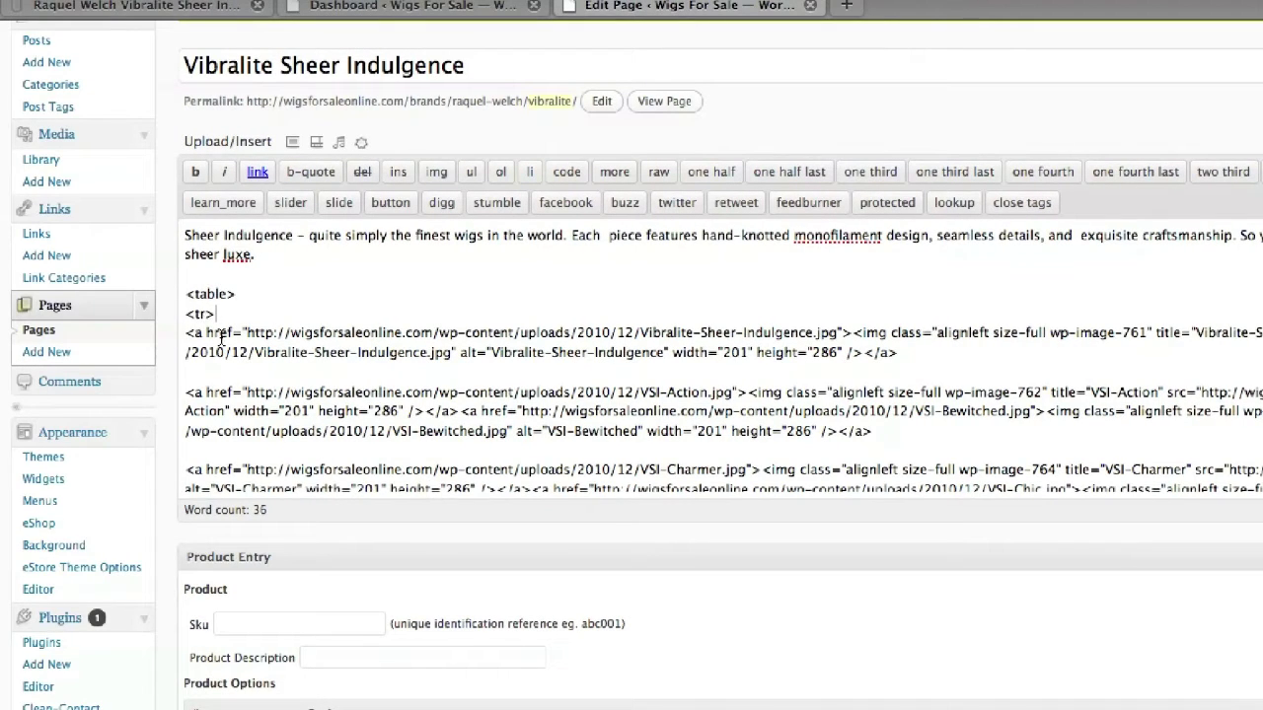
Step: Insert a closing </tr> tag between the VSI-Chic and VSI-Dixie-Pixie image codes
scroll(219, 336, down, 3)
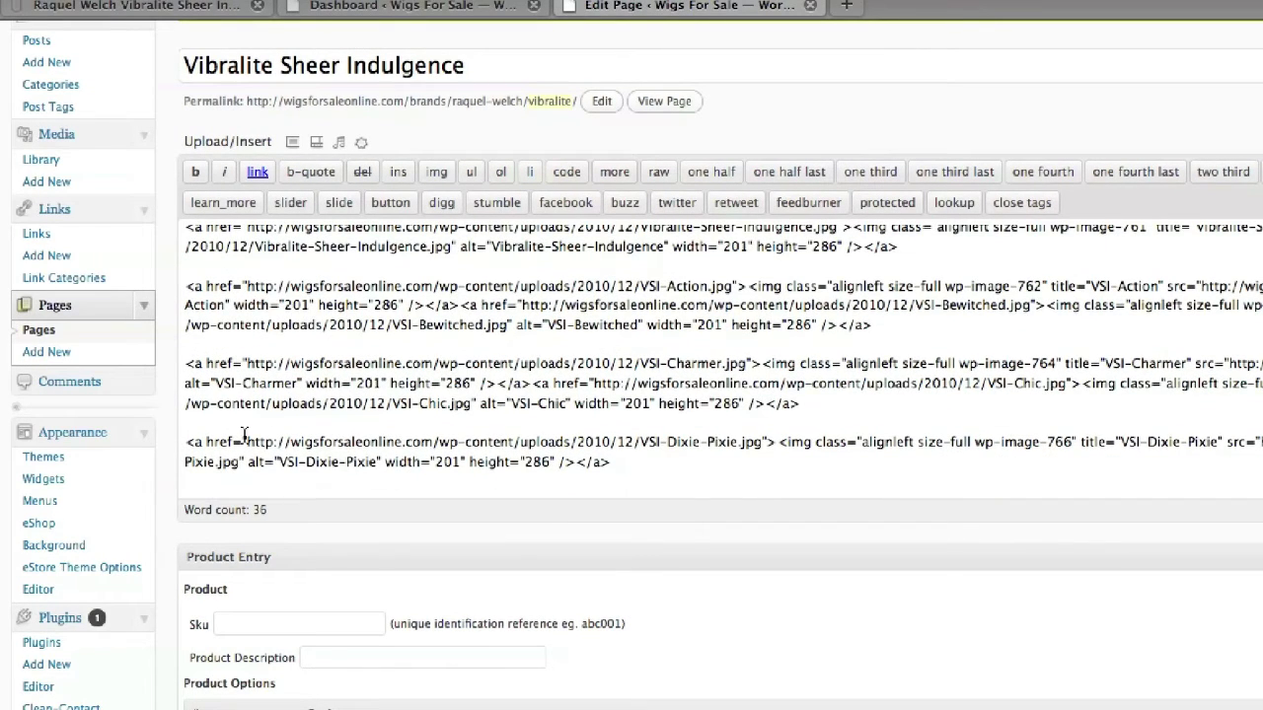
scroll(243, 431, up, 3)
scroll(244, 434, down, 3)
click(228, 431)
text(</tr>)
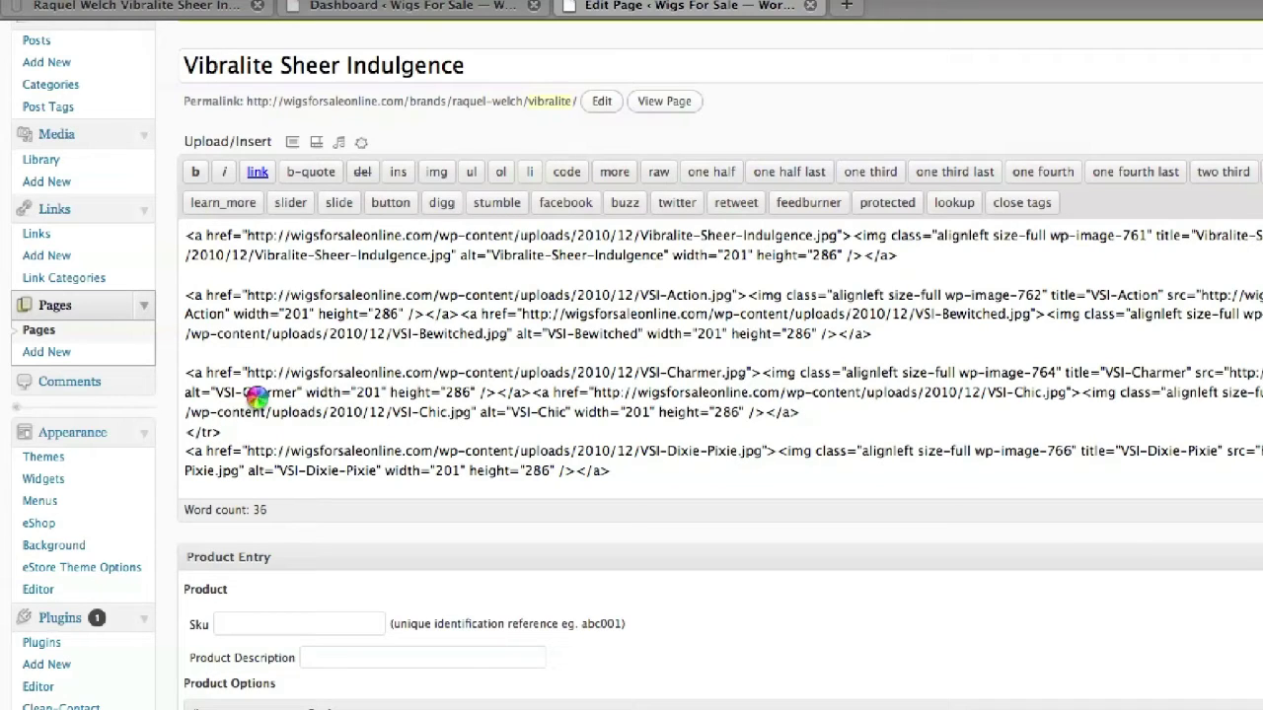
Step: Wrap the Vibralite-Sheer-Indulgence image code in <td> and </td> tags, each on its own line
scroll(259, 399, up, 3)
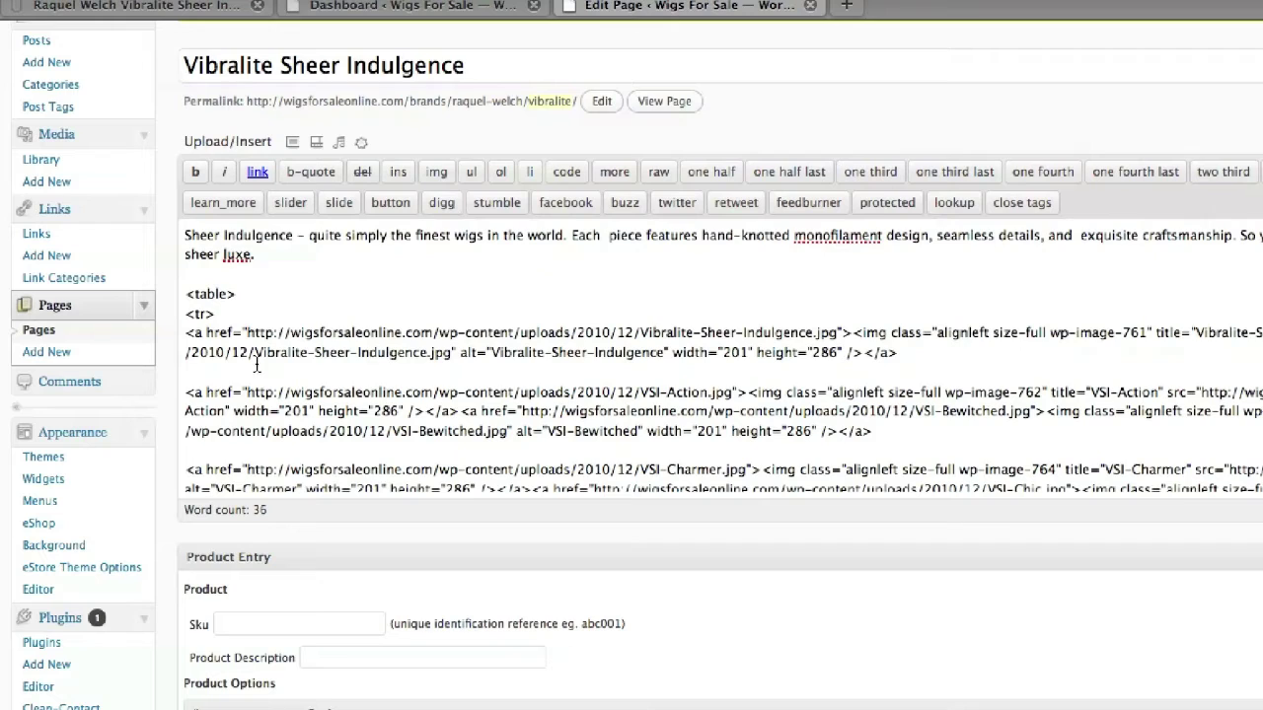
key(Return)
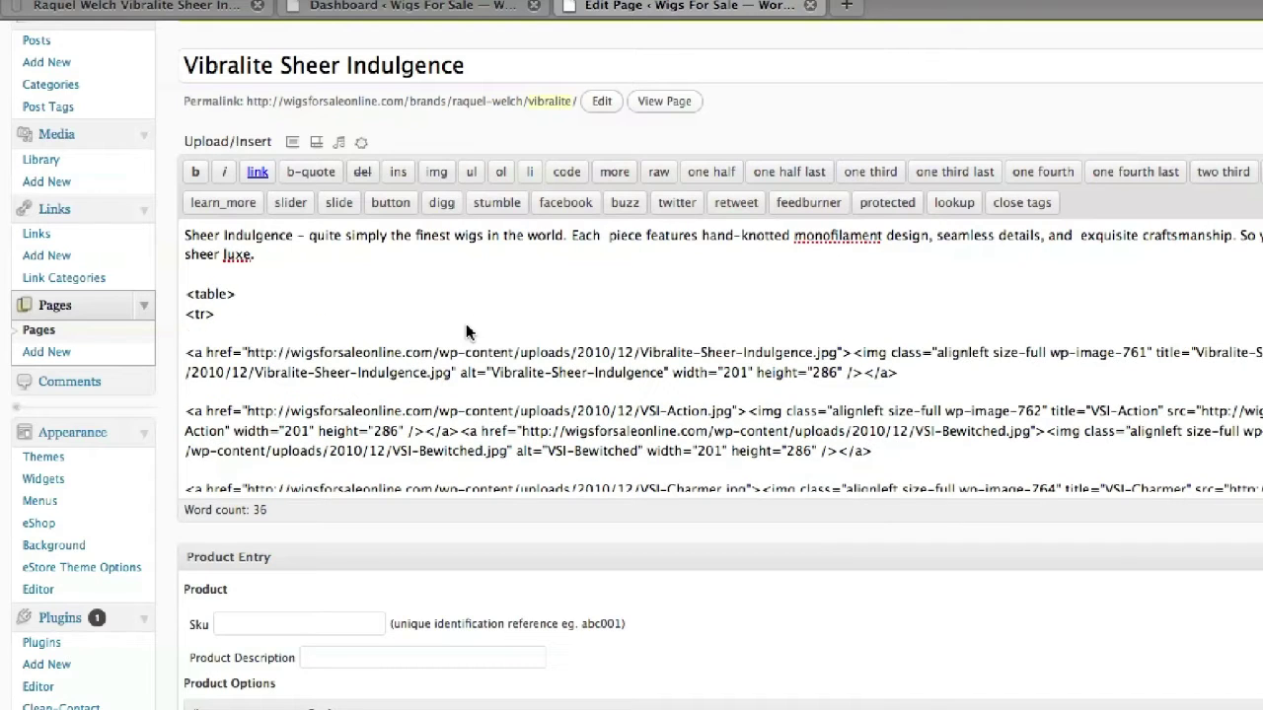
text(<td>)
click(326, 395)
text(<td)
text(/td>)
key(End)
key(Return)
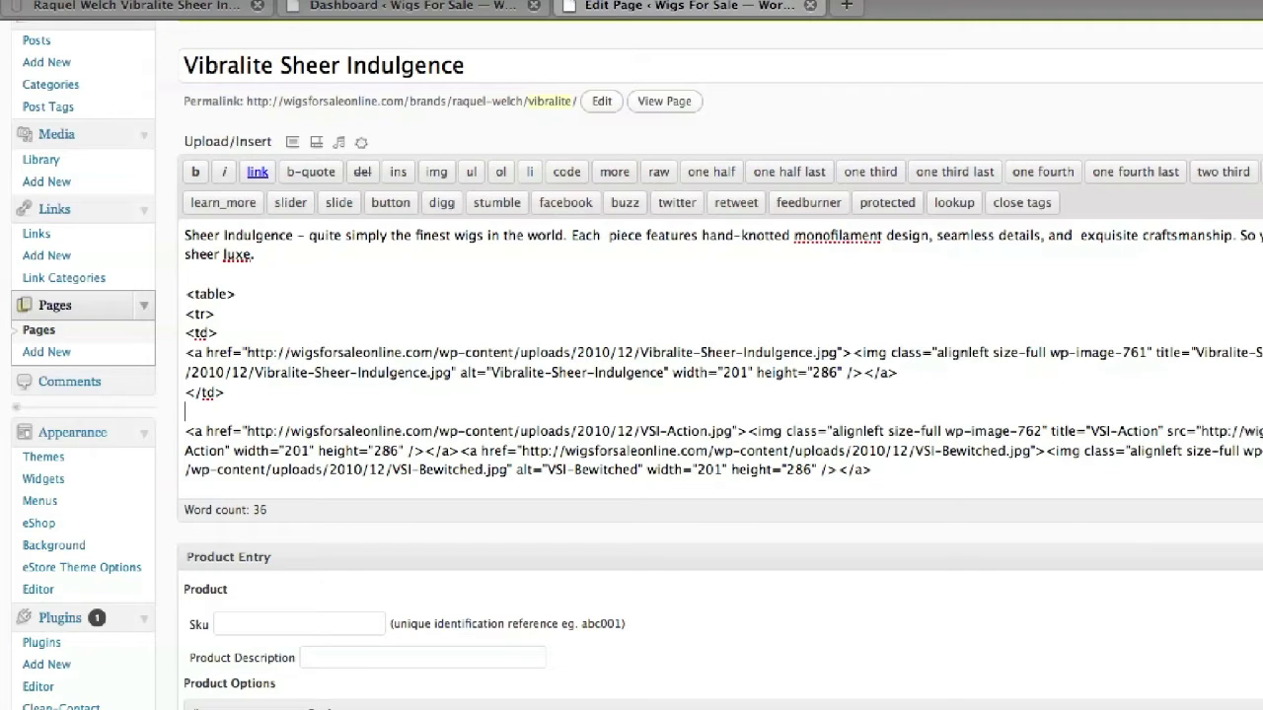
Step: Wrap the VSI-Action/VSI-Bewitched code and the VSI-Charmer/VSI-Chic code in their own <td> and </td> tags
scroll(183, 470, down, 1)
text(<td>)
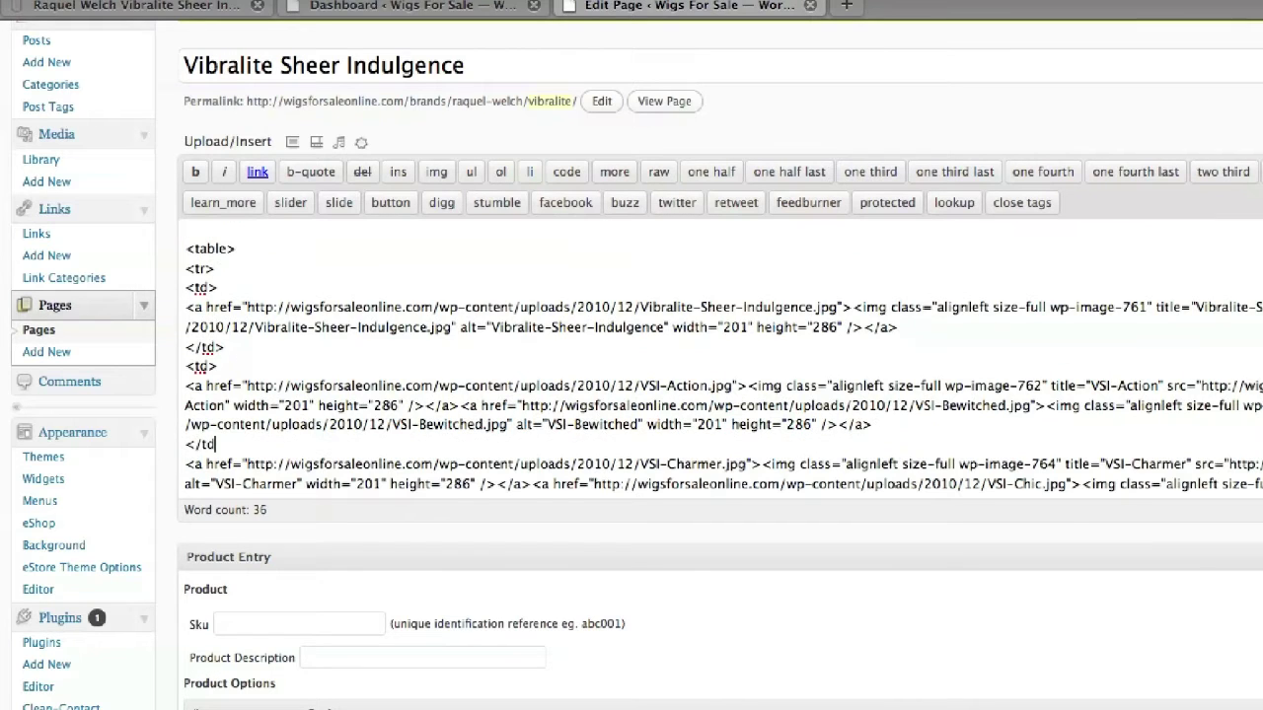
key(Return)
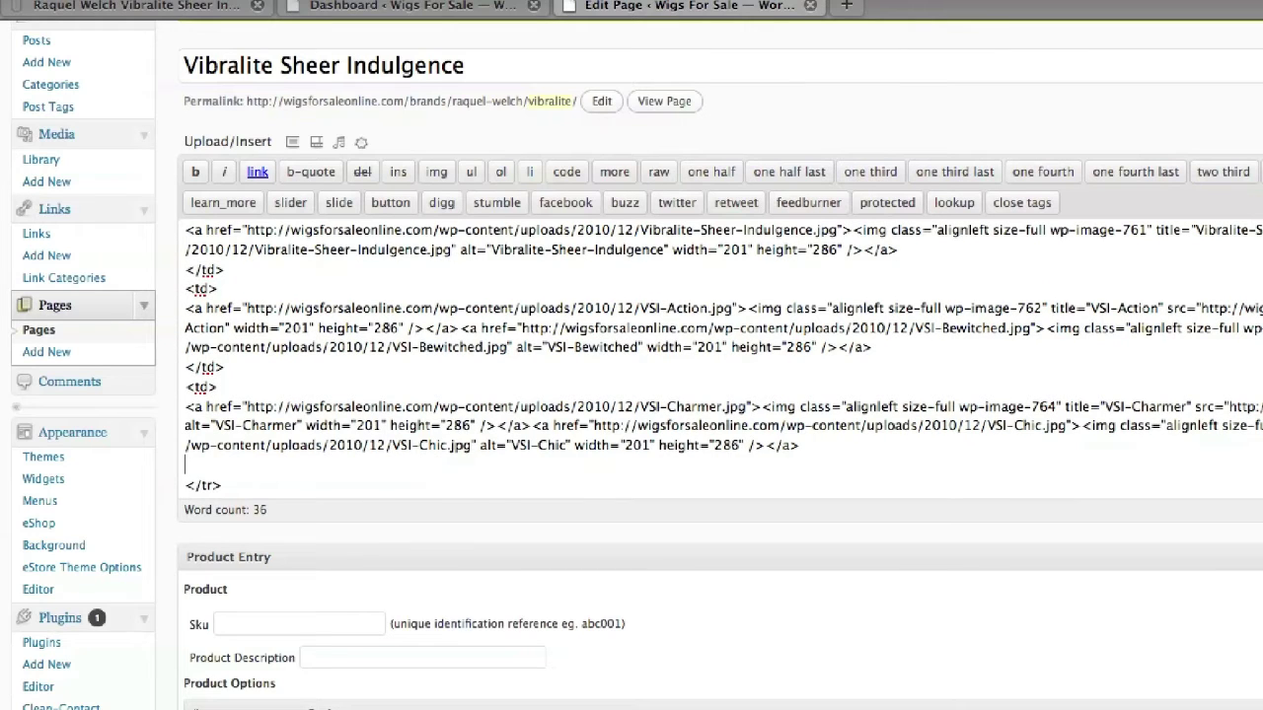
text(</td>)
Step: Add an opening <tr> tag above the VSI-Dixie-Pixie image code and wrap that code in <td> and </td> tags
key(Down)
key(Down)
text(<tr>)
key(Return)
text(<td)
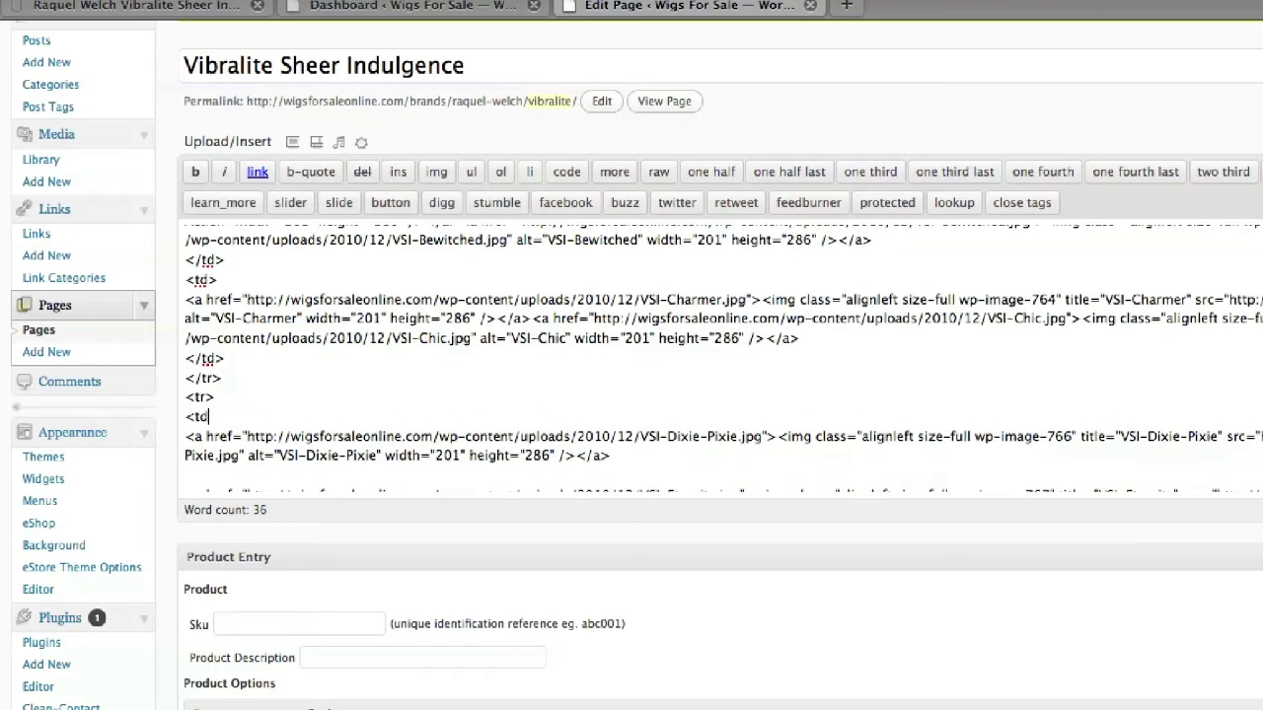
text(></td>)
scroll(304, 402, down, 2)
scroll(304, 401, down, 3)
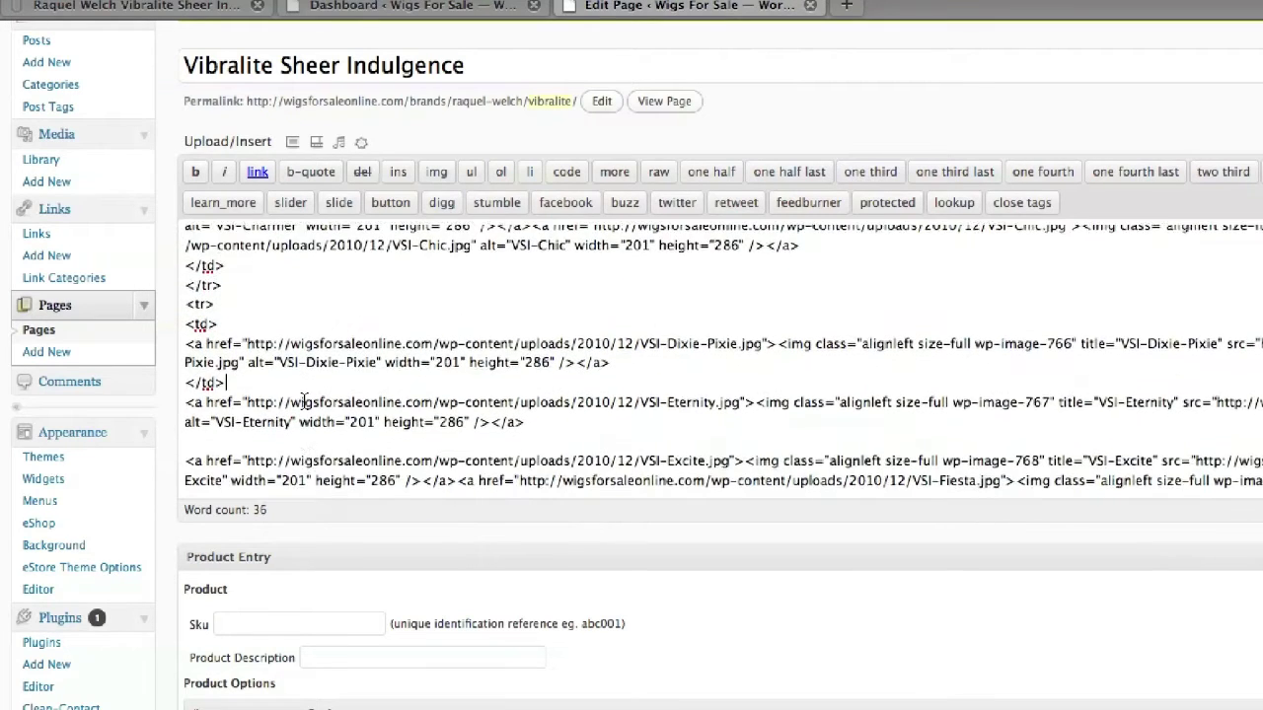
Step: Insert a closing </tr> tag between the VSI-Eternity and VSI-Excite image codes
text(</tr>)
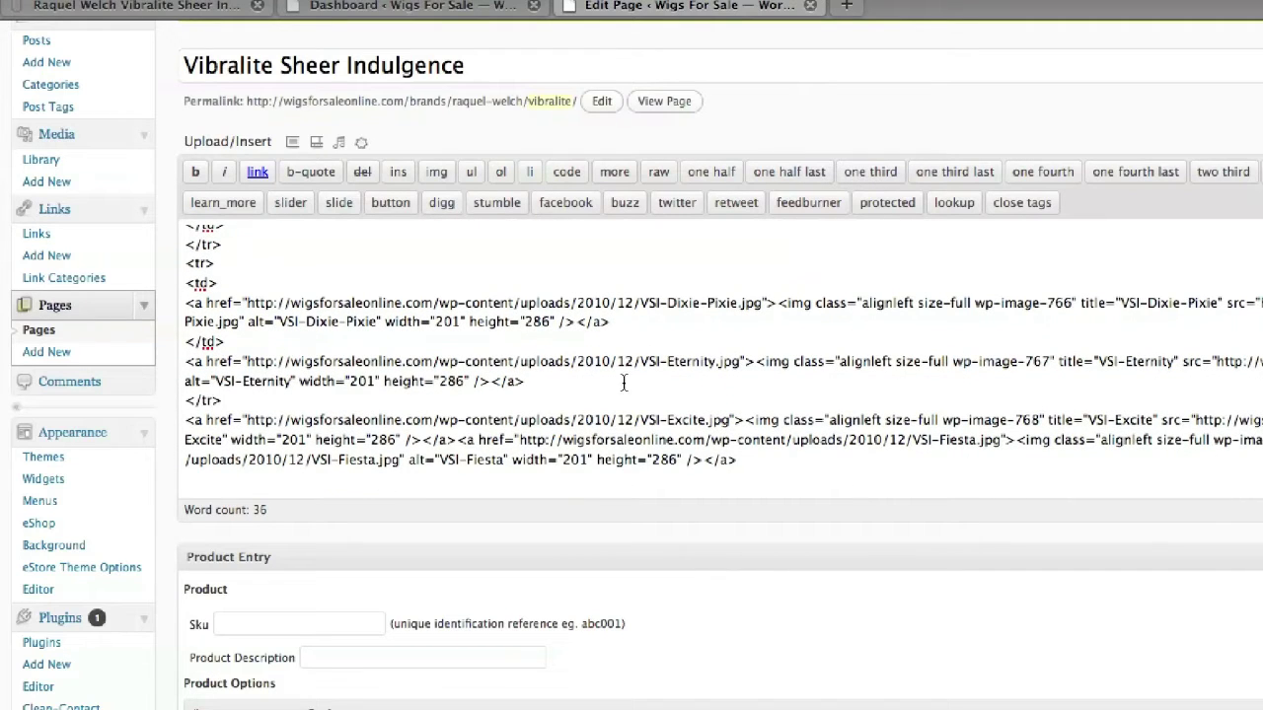
scroll(409, 385, up, 3)
scroll(407, 385, down, 1)
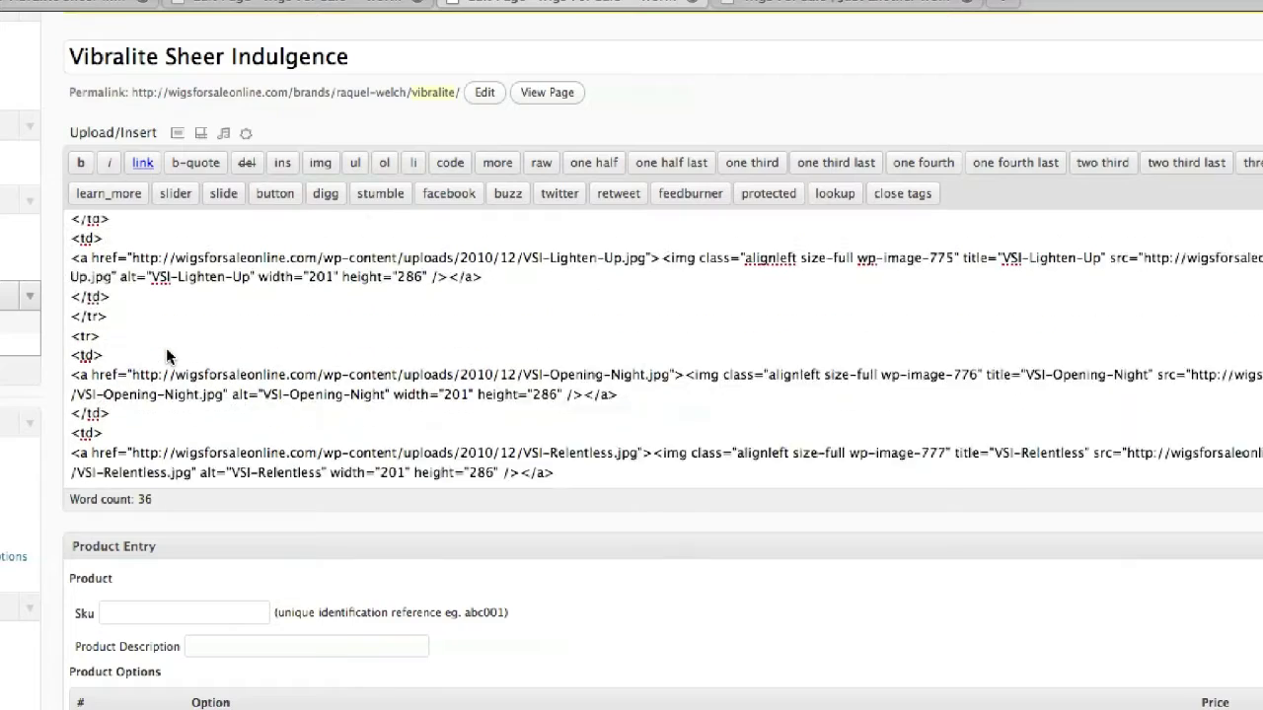
Step: Check the table markup from its start and add a closing </table> tag below the last </tr>, after VSI-Tango
scroll(165, 355, up, 10)
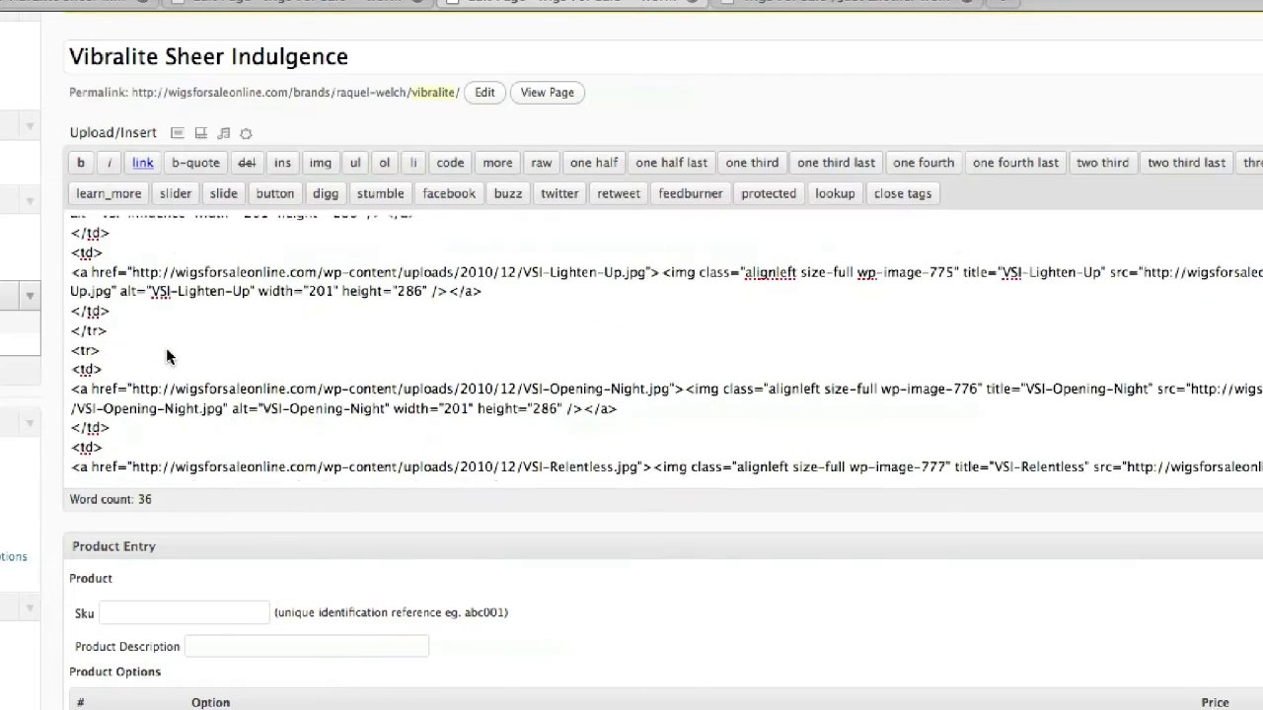
scroll(167, 355, up, 10)
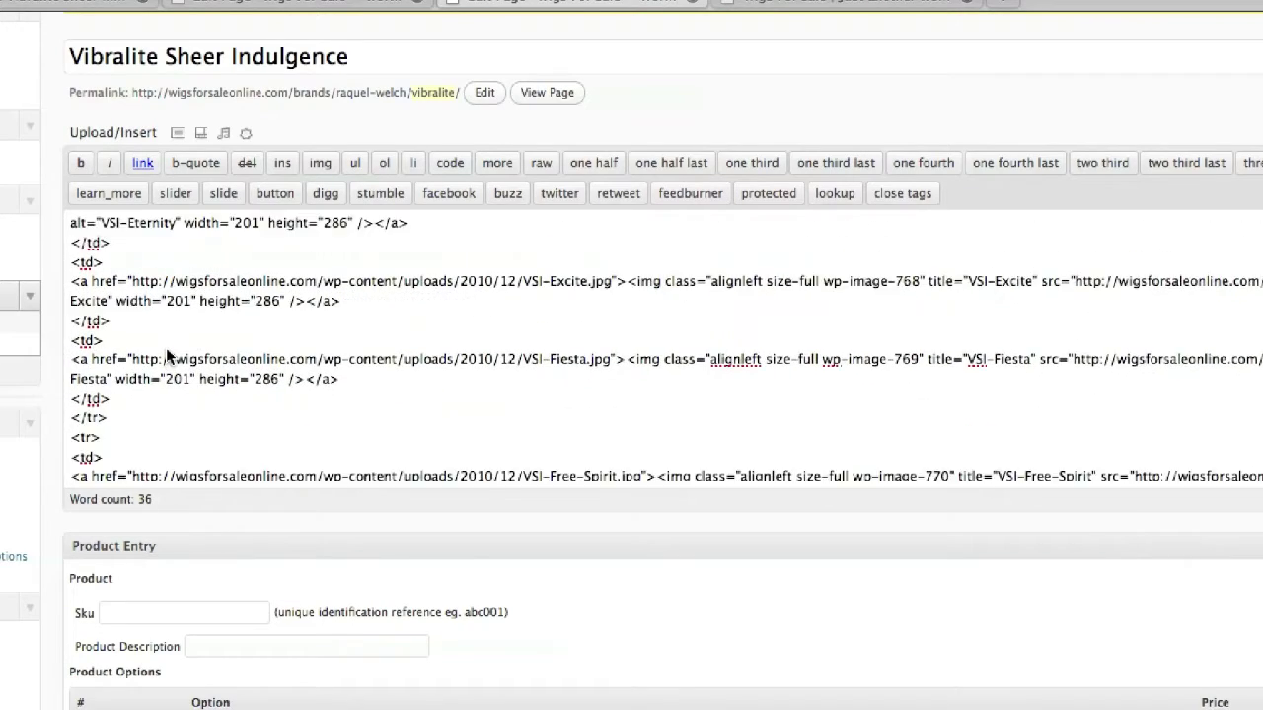
scroll(165, 356, up, 5)
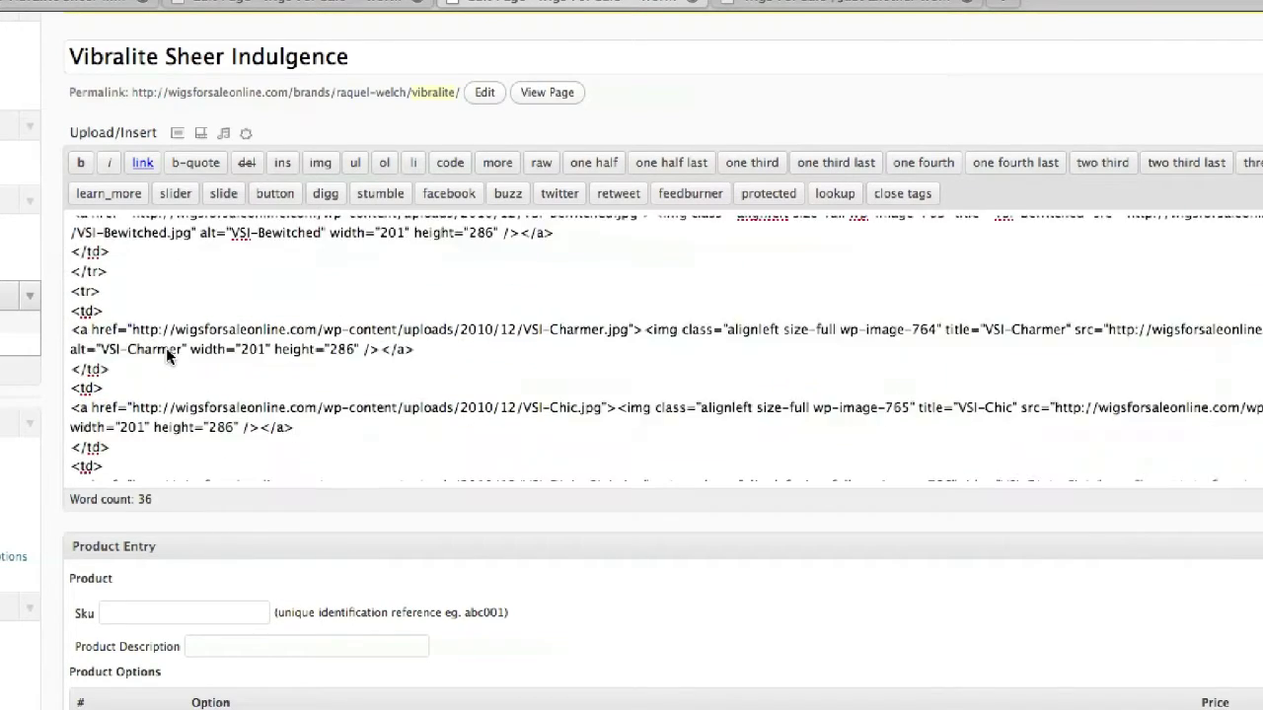
scroll(174, 345, up, 5)
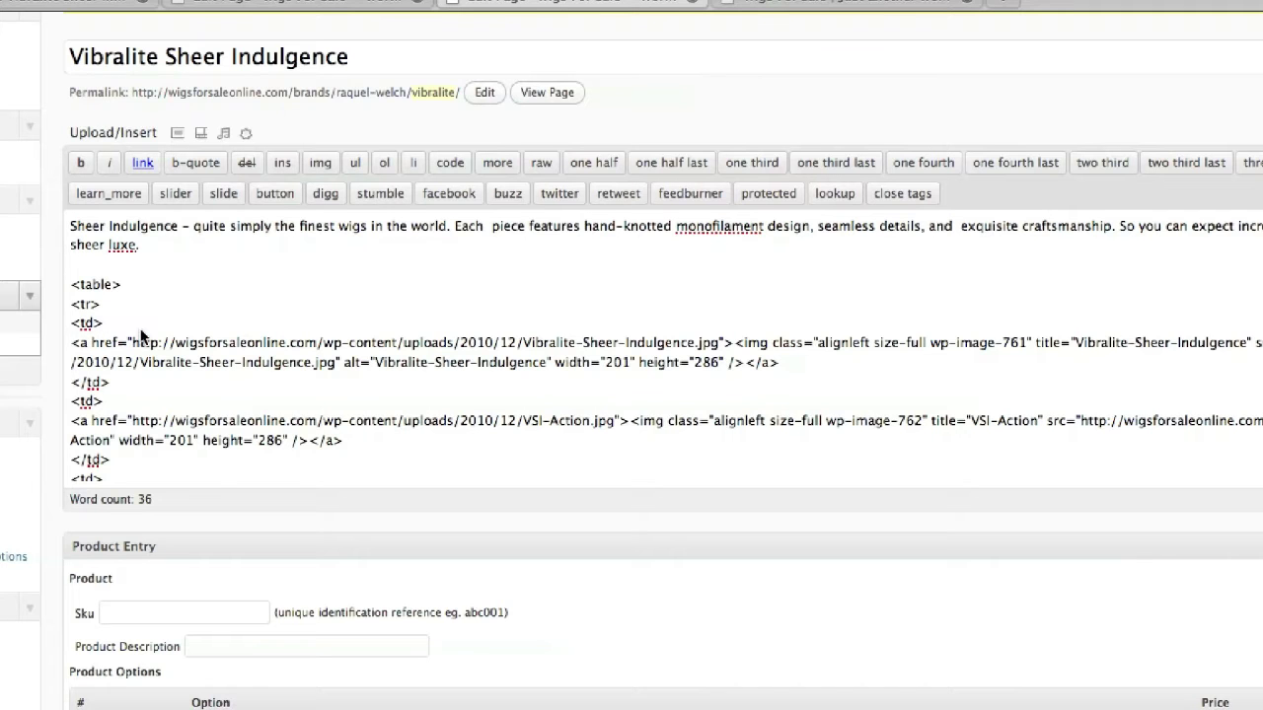
scroll(142, 337, down, 5)
scroll(141, 335, down, 5)
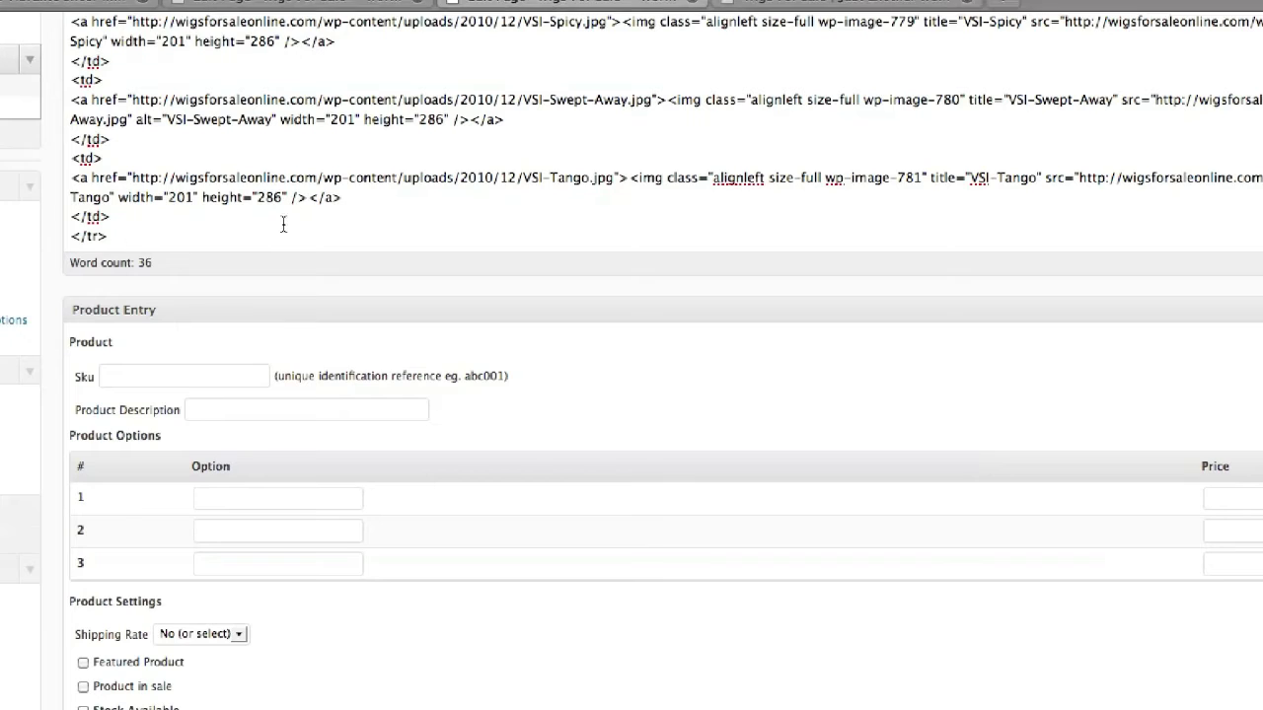
scroll(282, 226, down, 1)
text(</t)
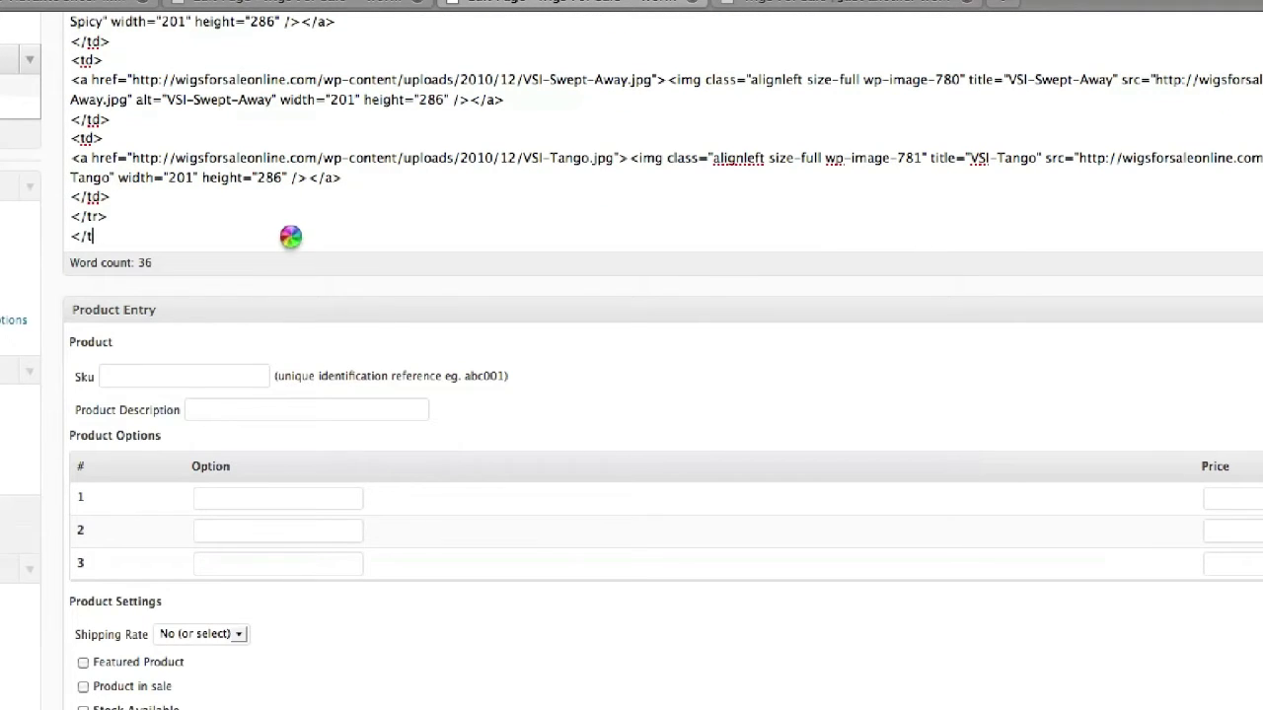
text(able>)
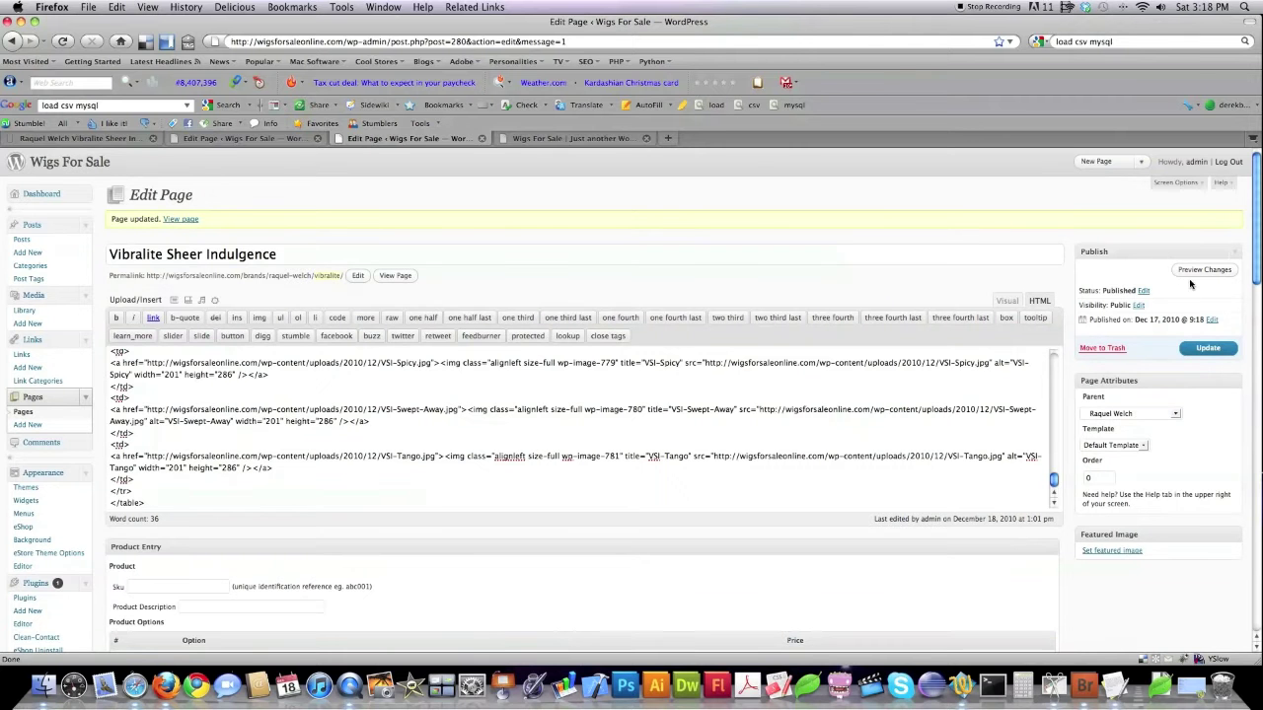
Step: Update the Vibralite Sheer Indulgence page and review the image grid in the visual editor
click(1211, 350)
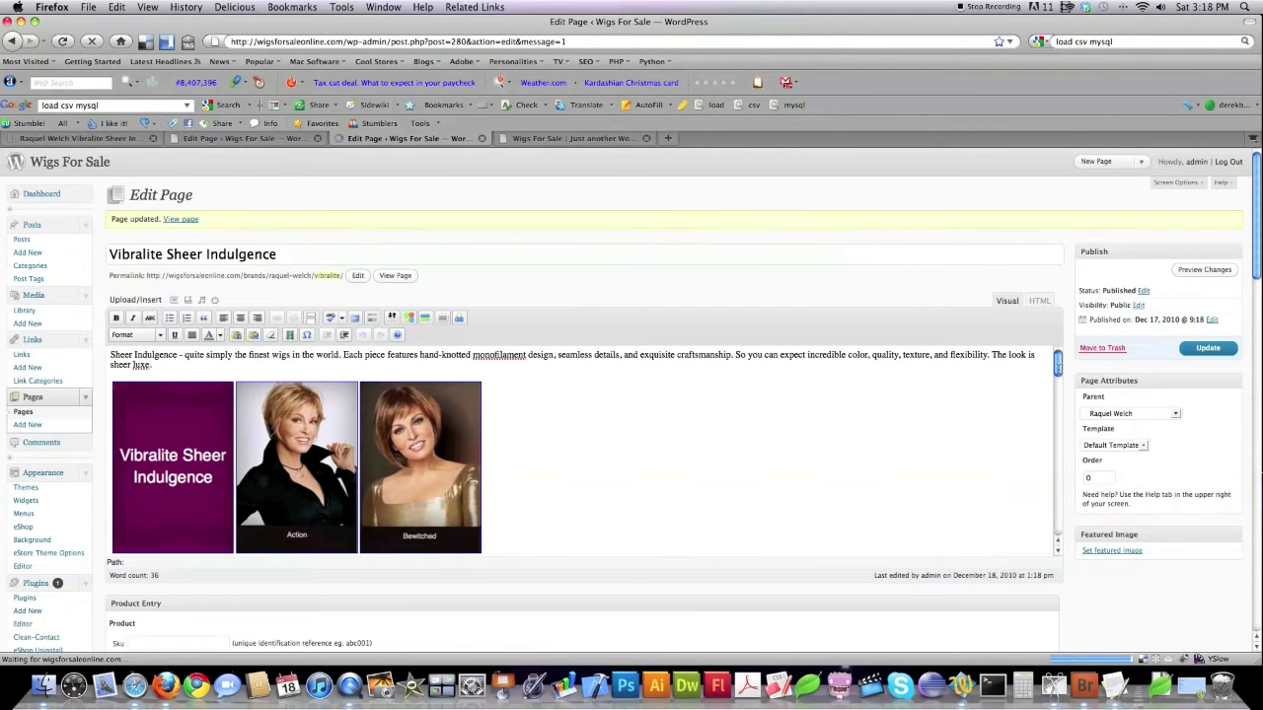
scroll(1060, 380, down, 4)
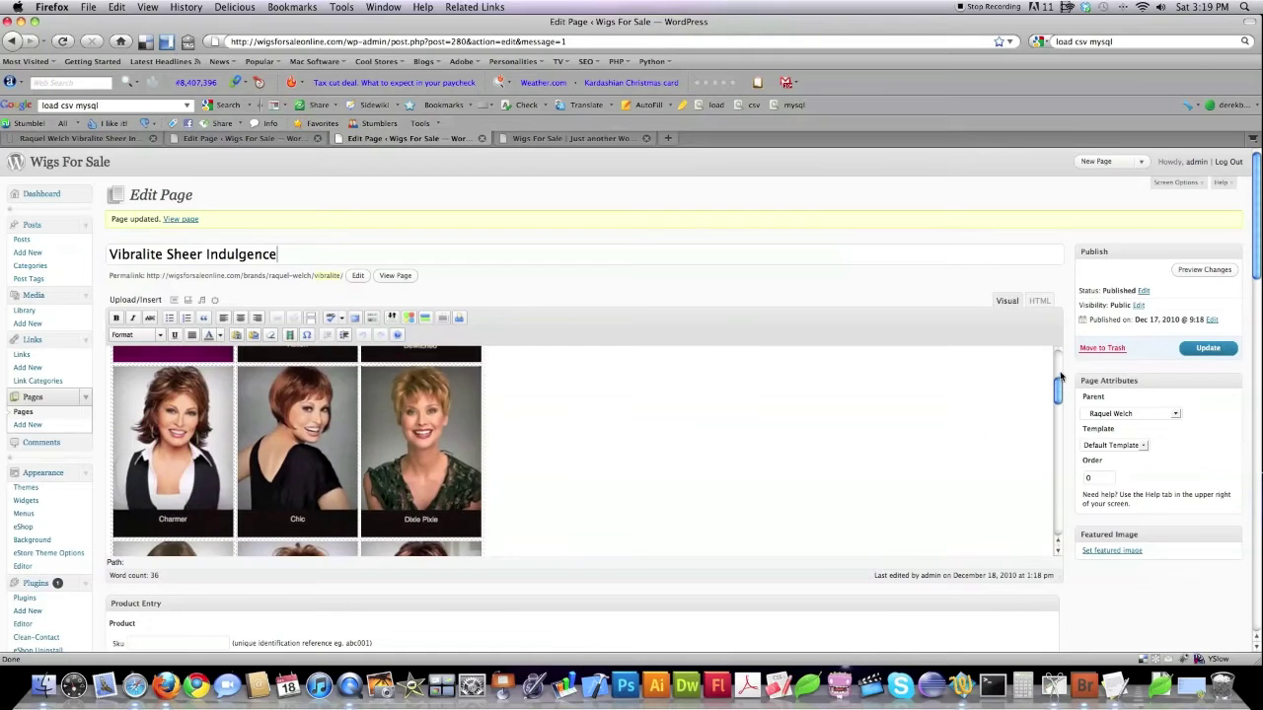
scroll(1060, 380, up, 5)
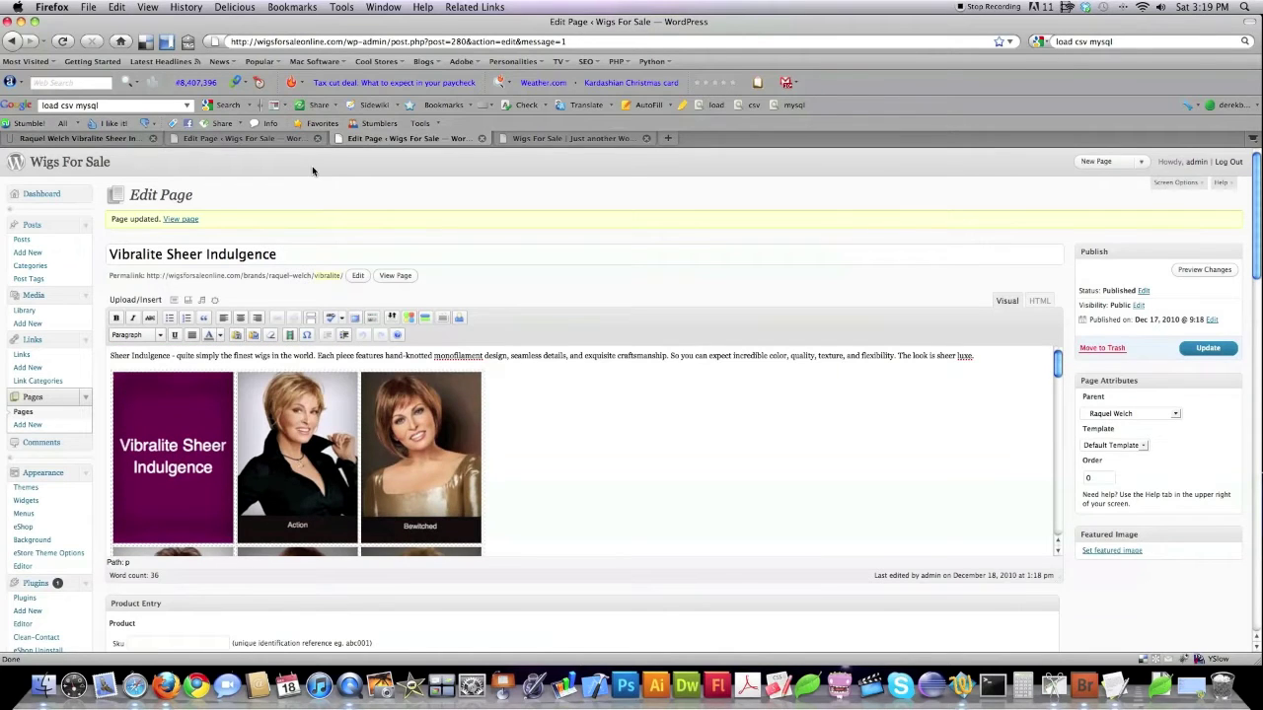
Step: Copy the full permalink of the Vibralite Sheer Indulgence page
key(super+1)
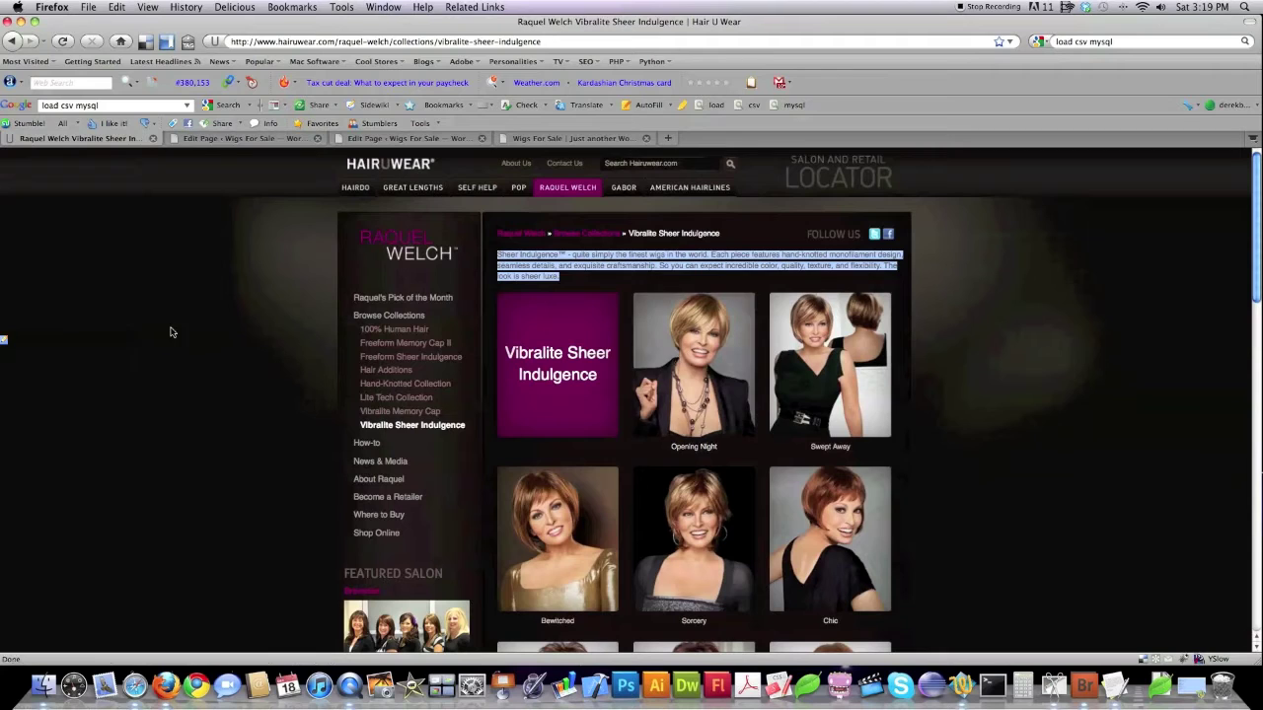
click(242, 137)
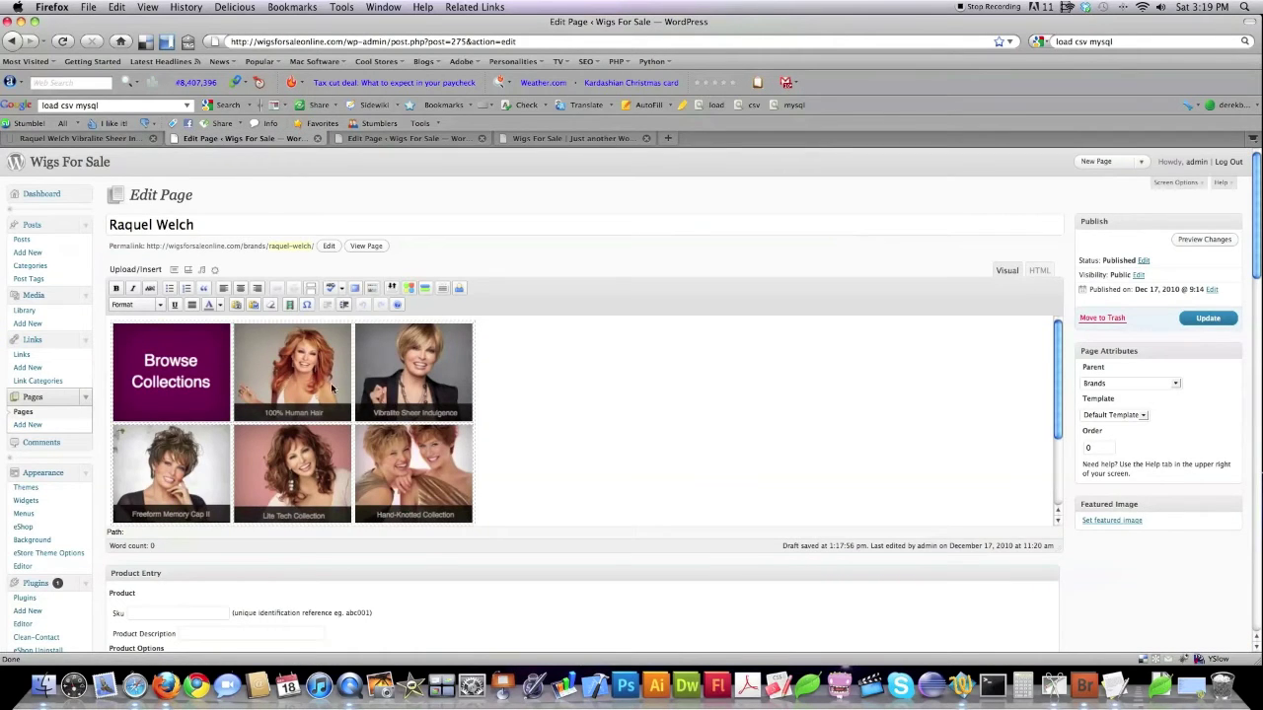
key(ctrl+Tab)
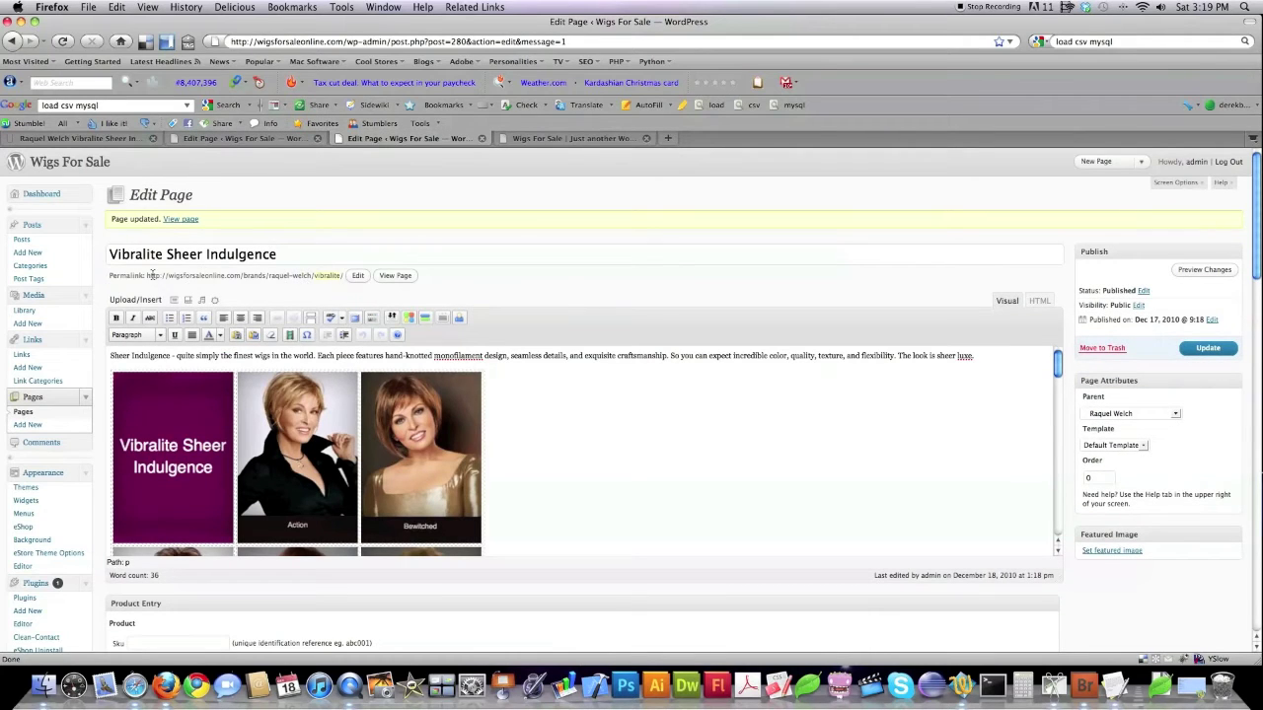
drag(146, 276, 345, 277)
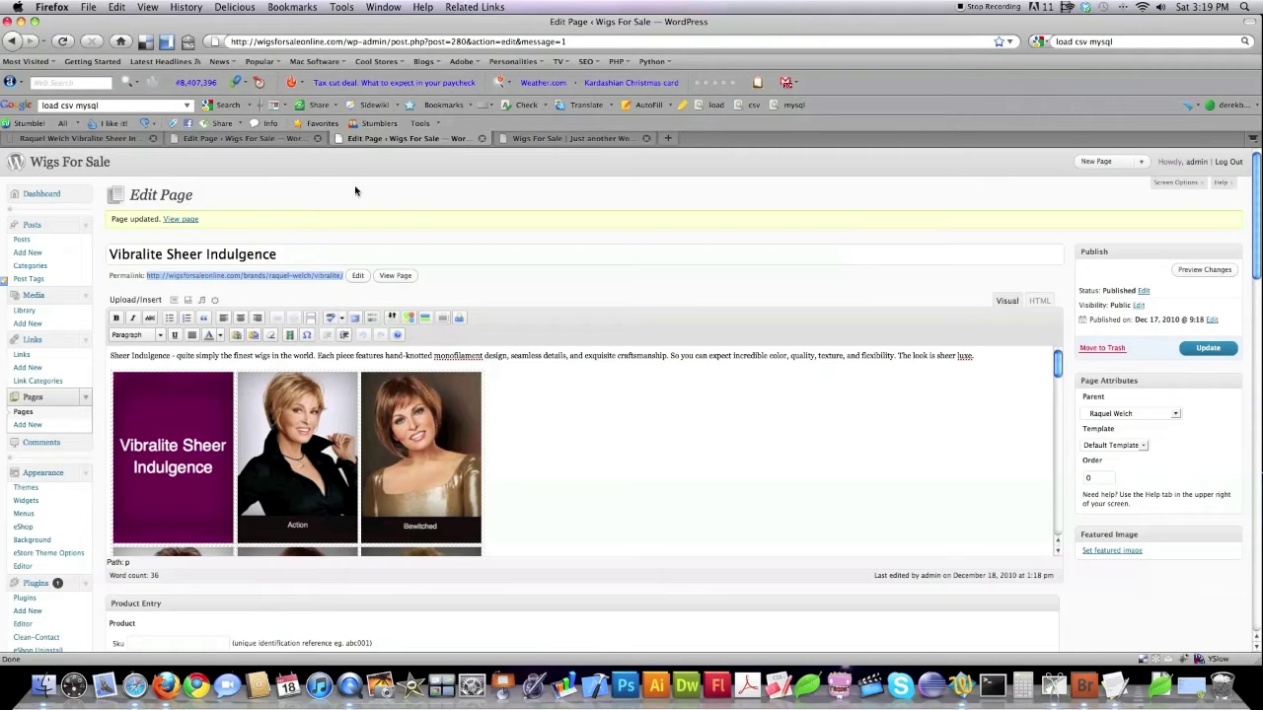
Step: On the Raquel Welch page, link the Vibralite Sheer Indulgence image to the copied permalink, opening in the same window and titled "Raquel Welch Vibralite"
click(247, 138)
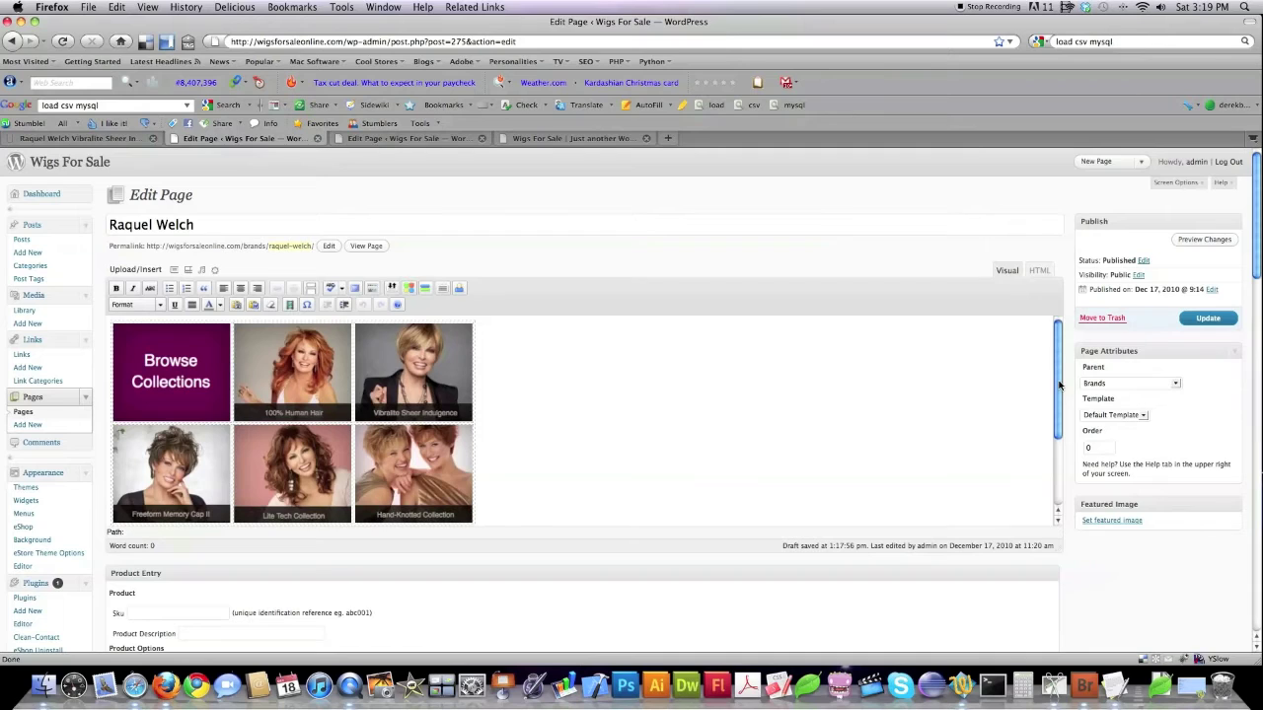
click(405, 373)
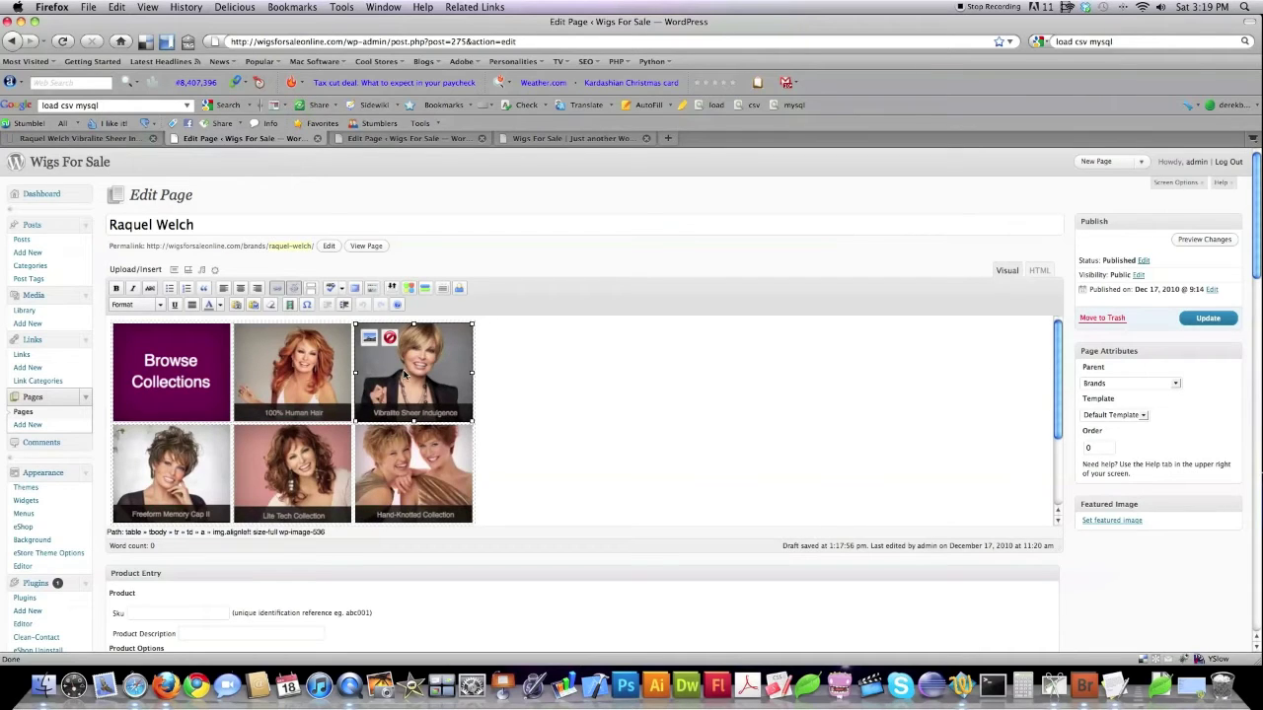
click(277, 289)
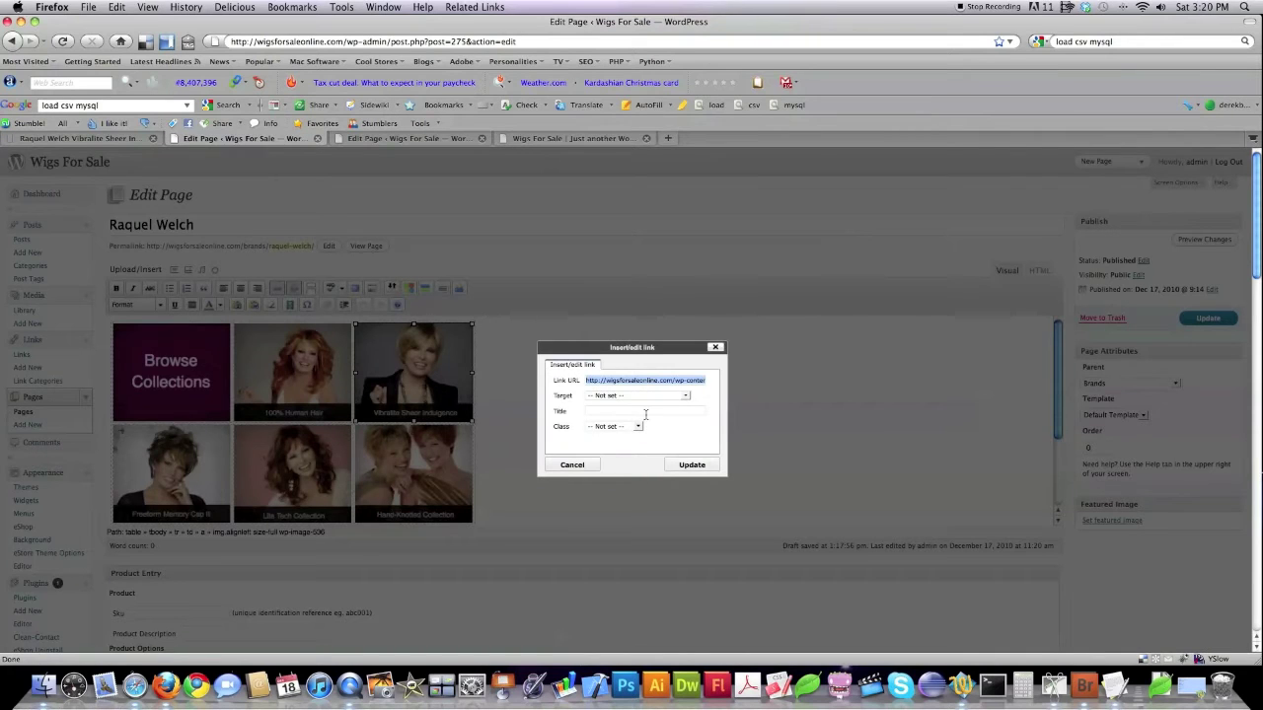
key(super+v)
click(666, 394)
click(667, 415)
click(604, 413)
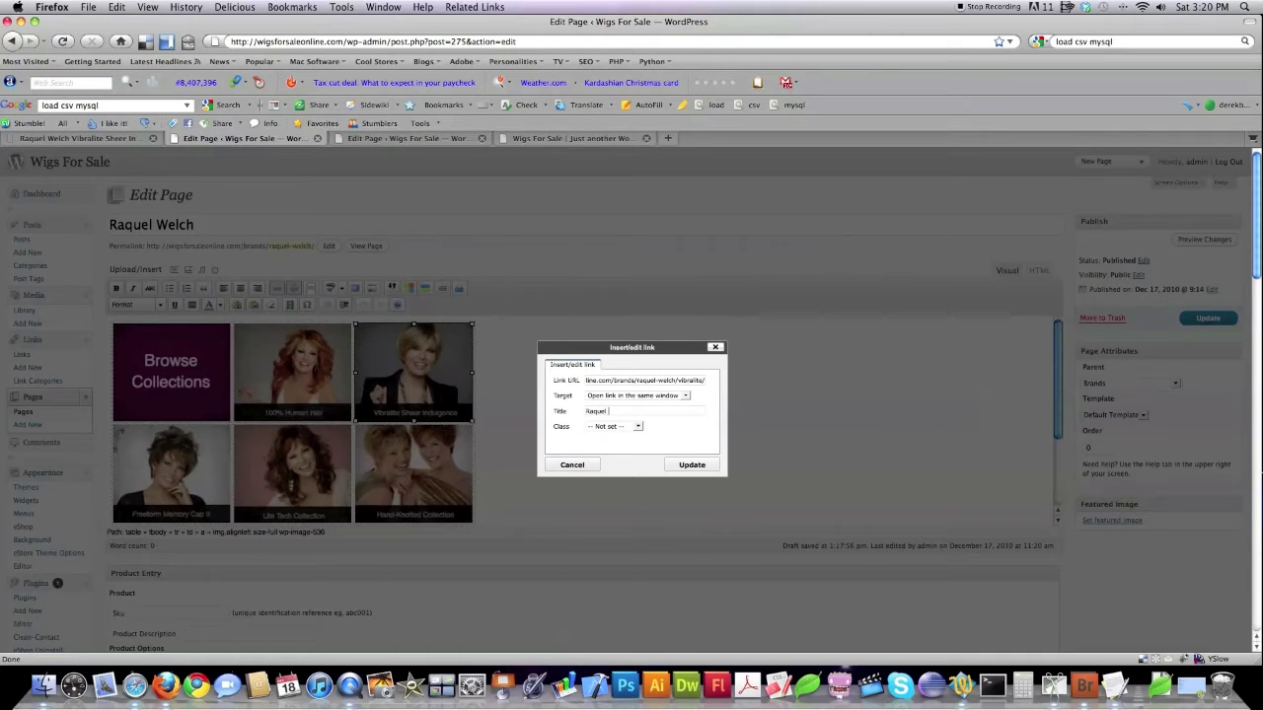
text(Raquel Welch Vibralite)
click(691, 465)
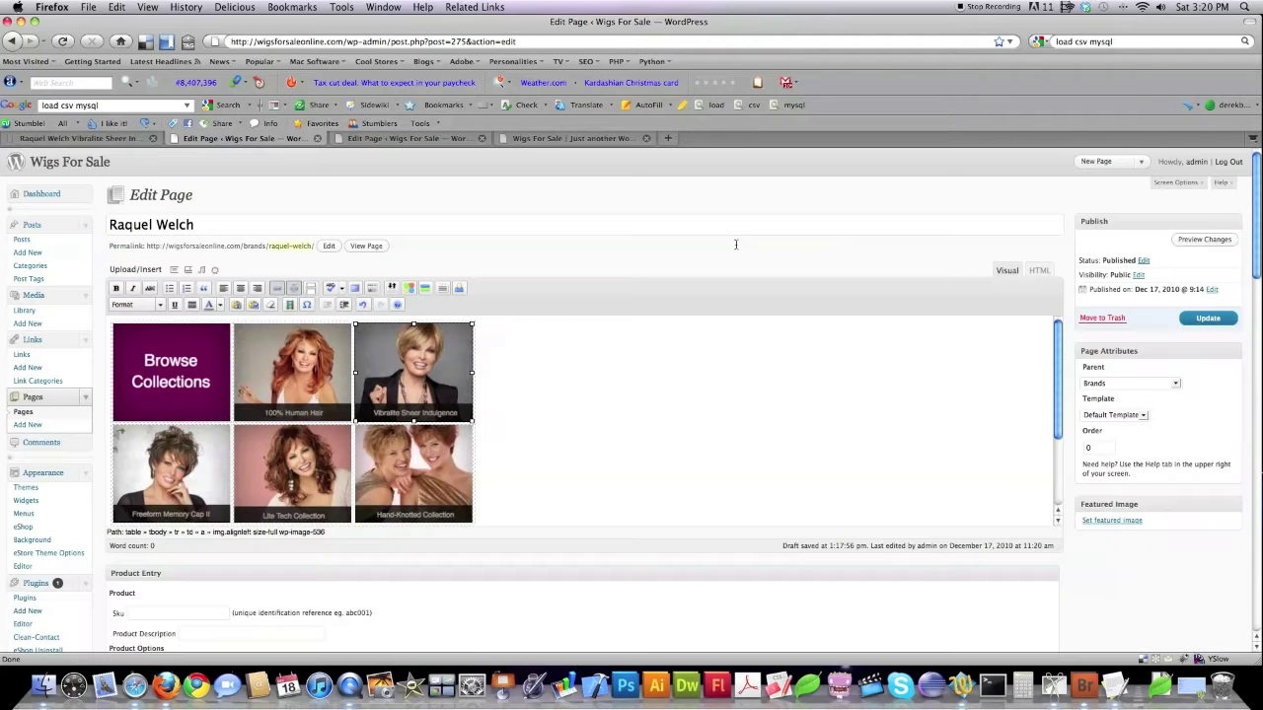
Step: Open the list of site pages and examine the Brands menu on the live wig site
key(ctrl+Tab)
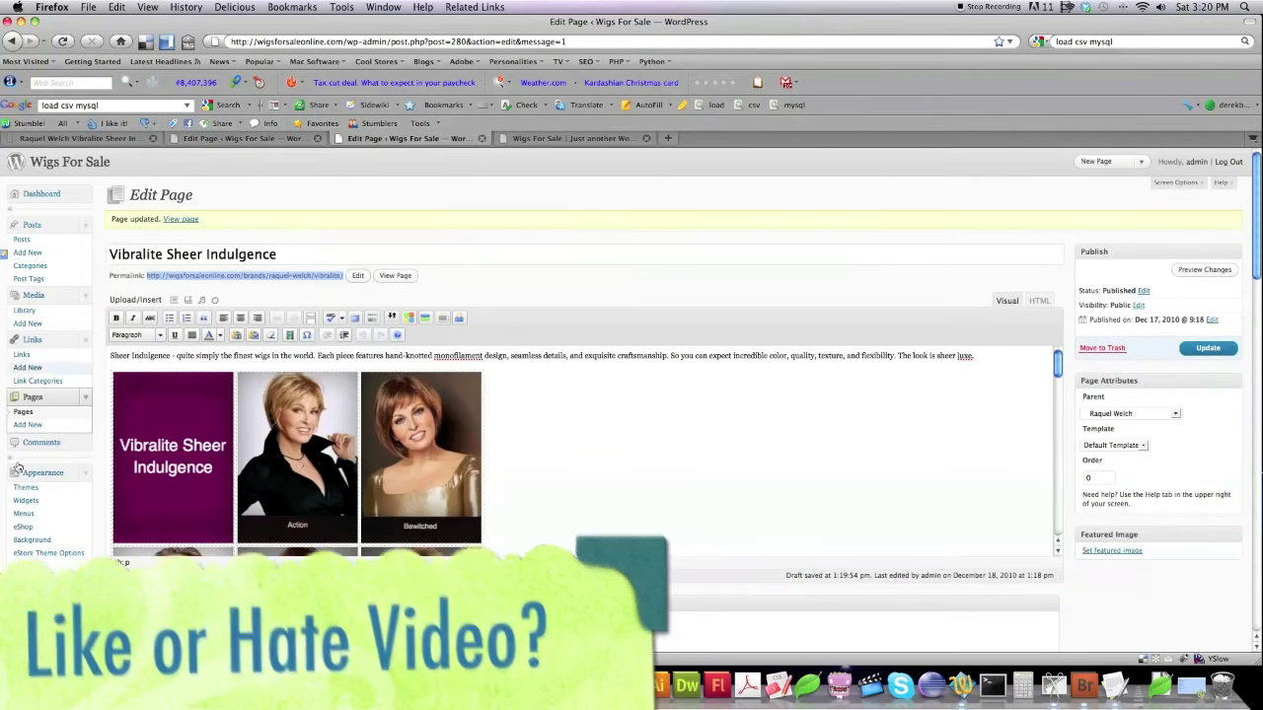
click(24, 412)
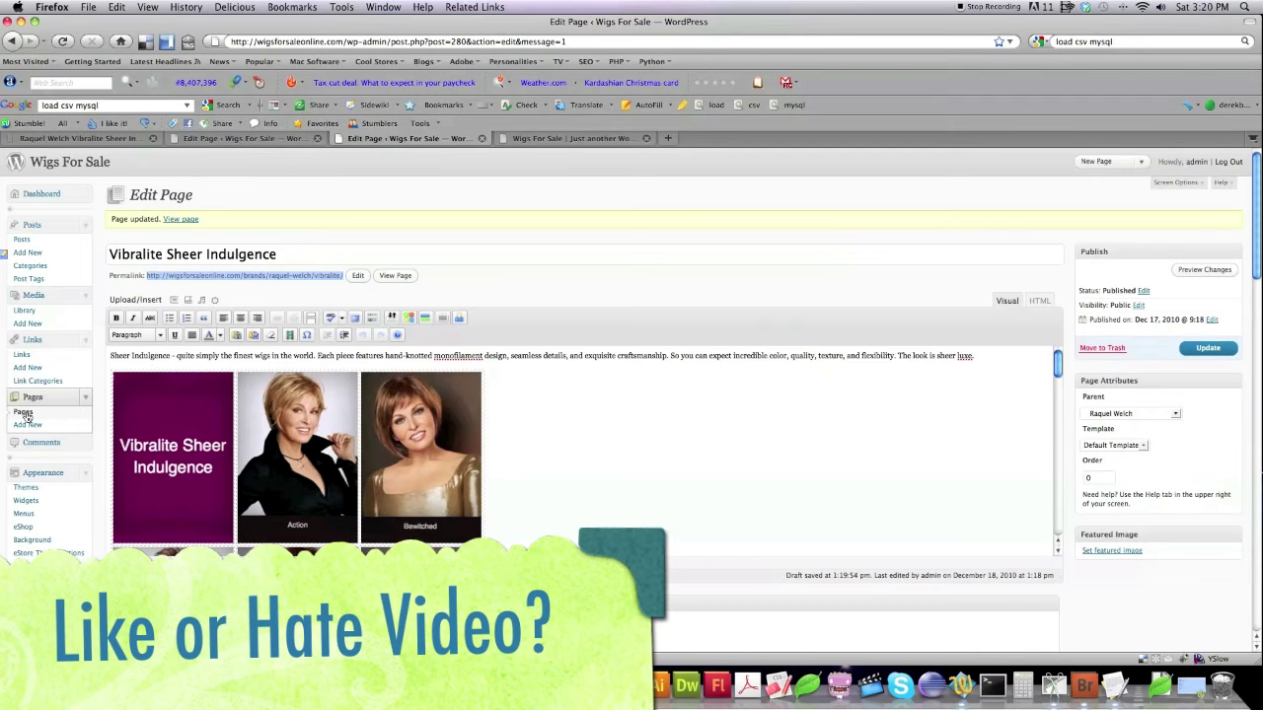
key(ctrl+Tab)
mouse_move(525, 188)
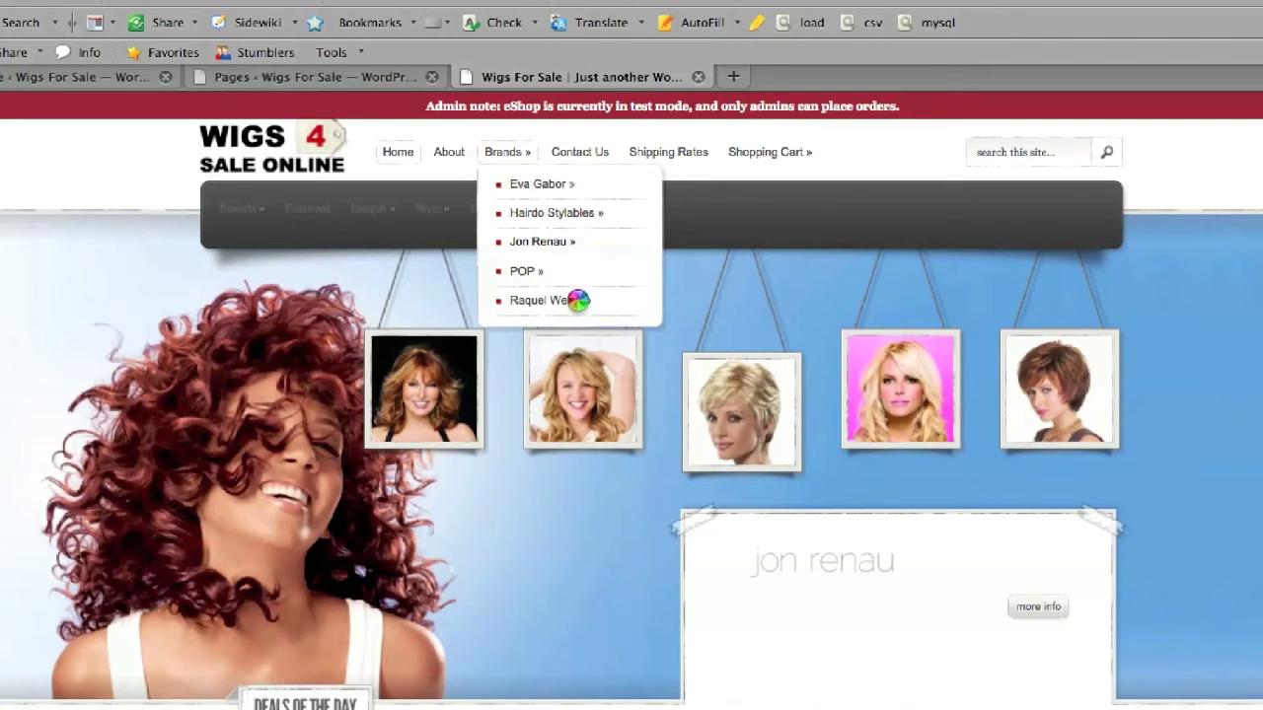
mouse_move(654, 312)
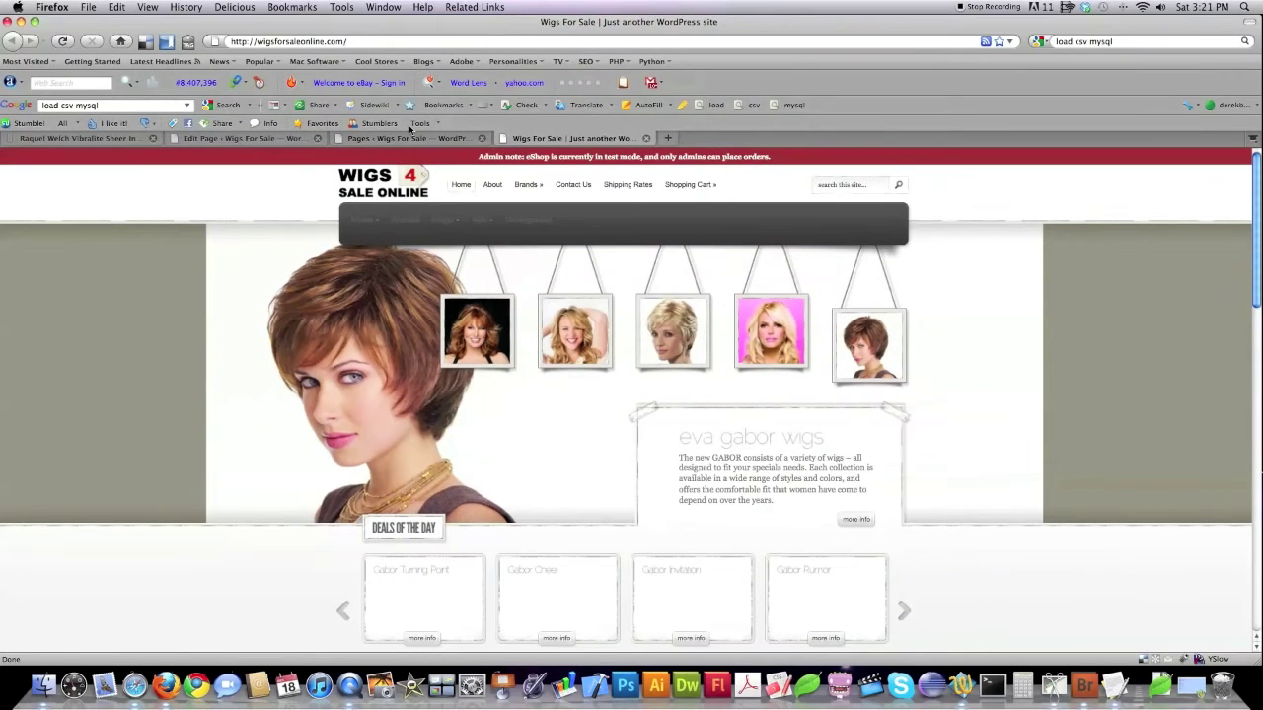
mouse_move(530, 186)
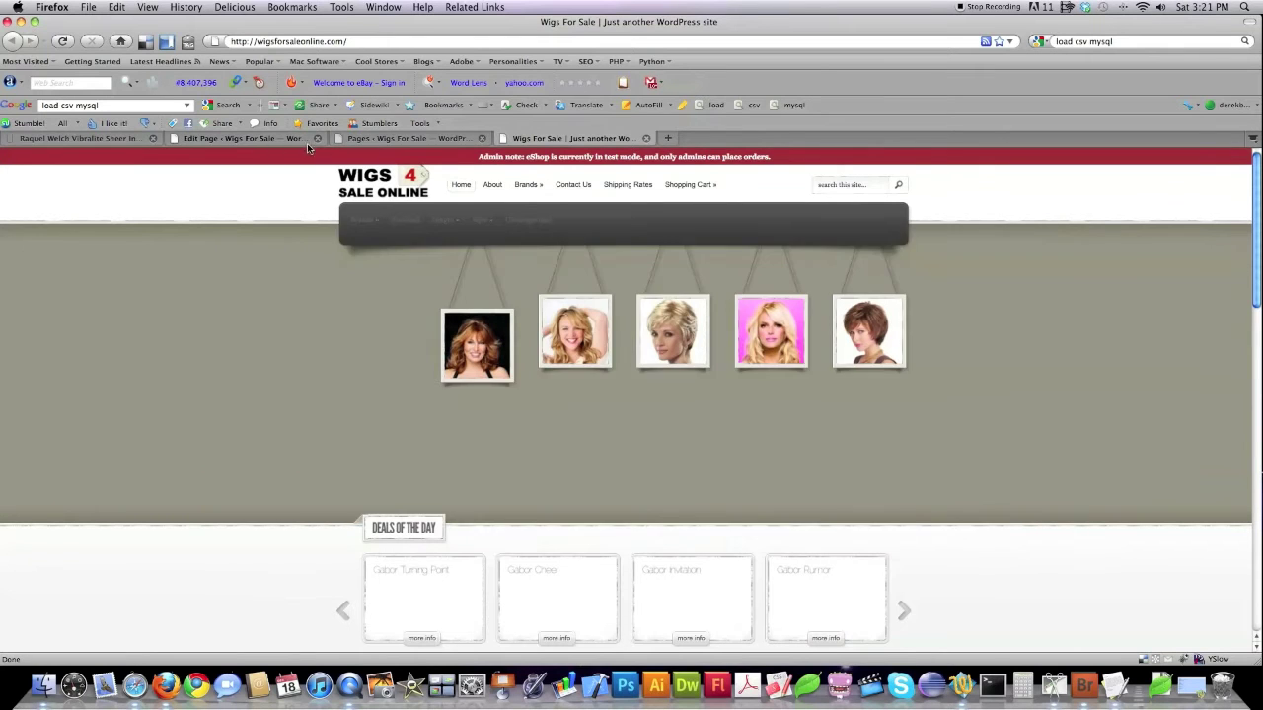
Step: Examine the Raquel Welch page's parent options and the Raquel Welch submenu under Brands on the live wig site
click(276, 144)
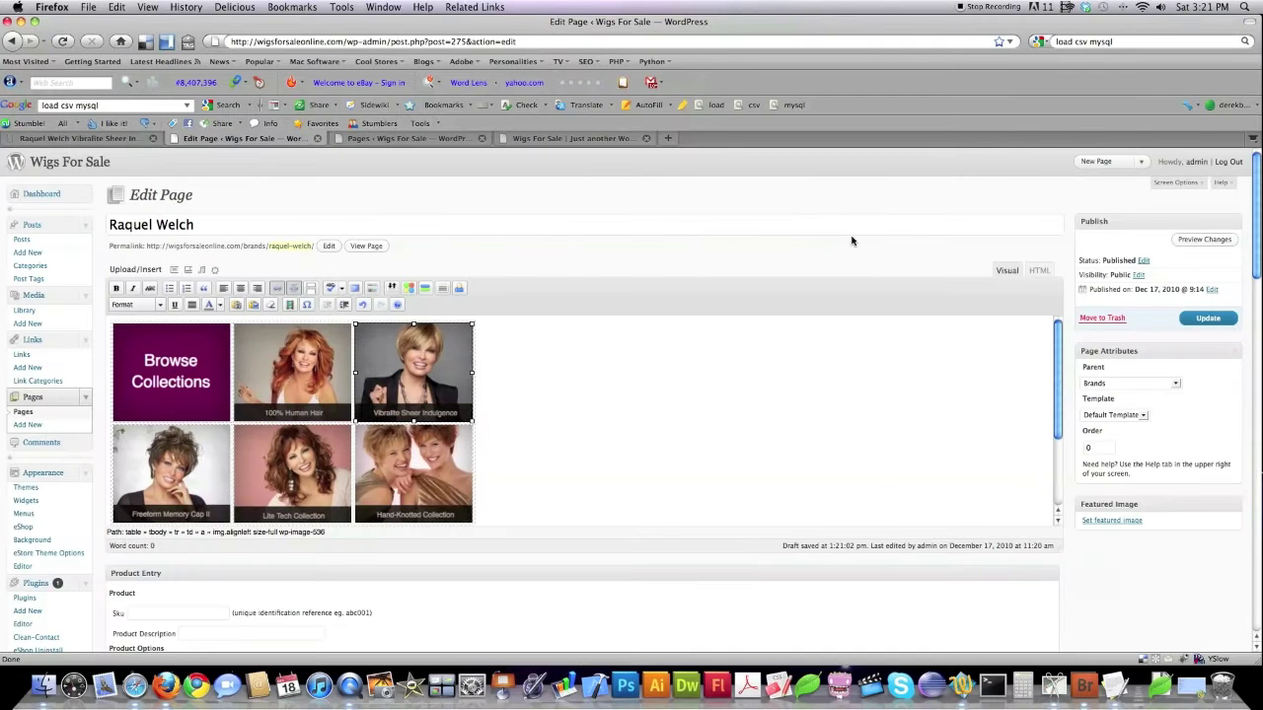
click(1175, 384)
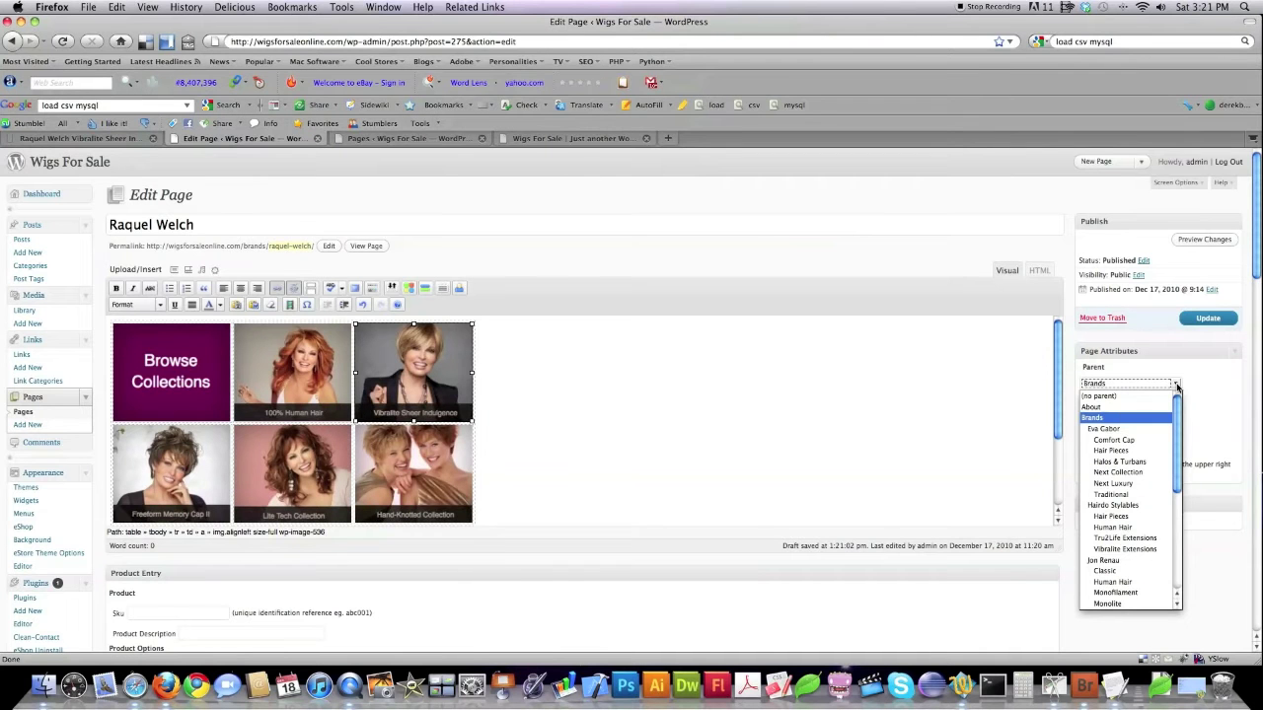
click(1176, 385)
click(556, 139)
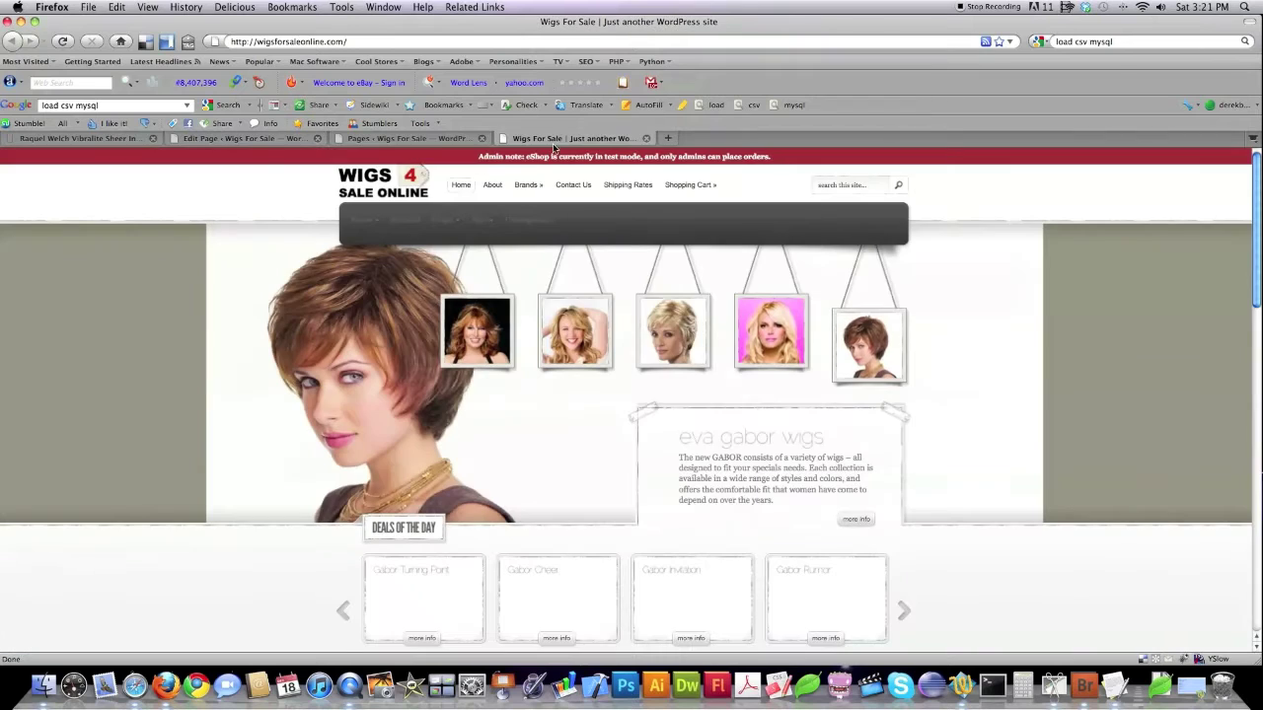
mouse_move(527, 186)
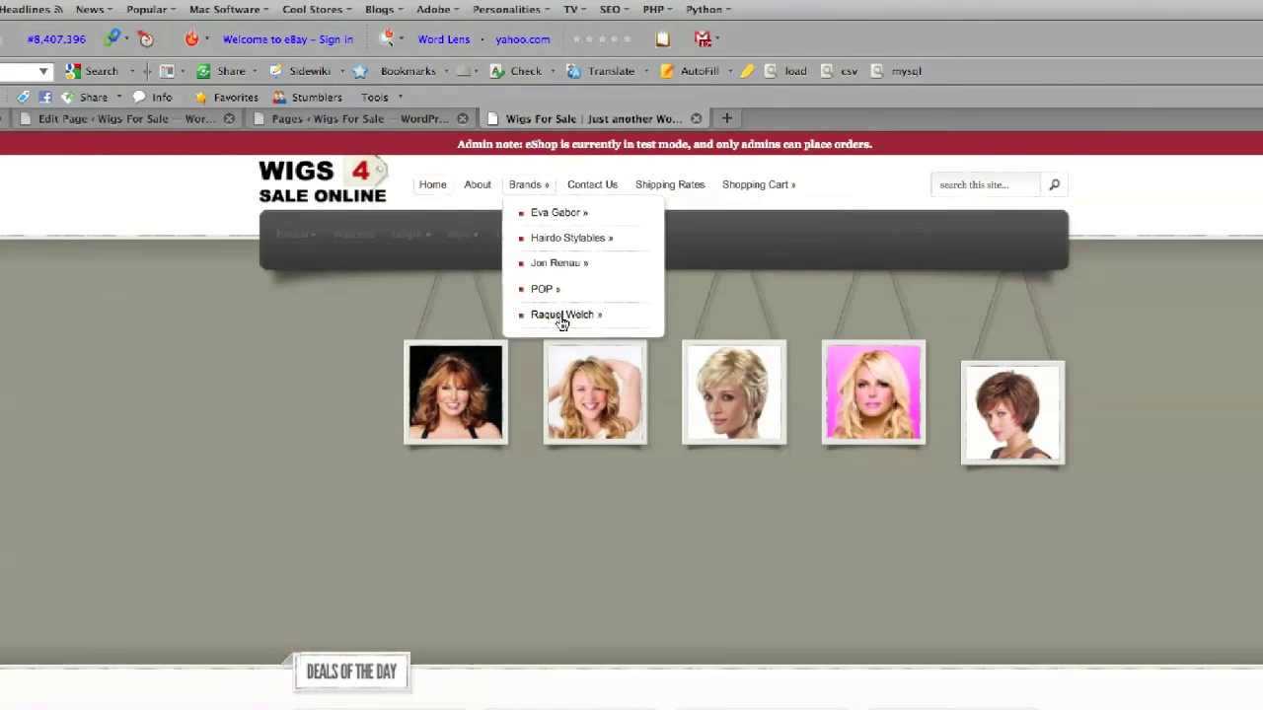
mouse_move(563, 317)
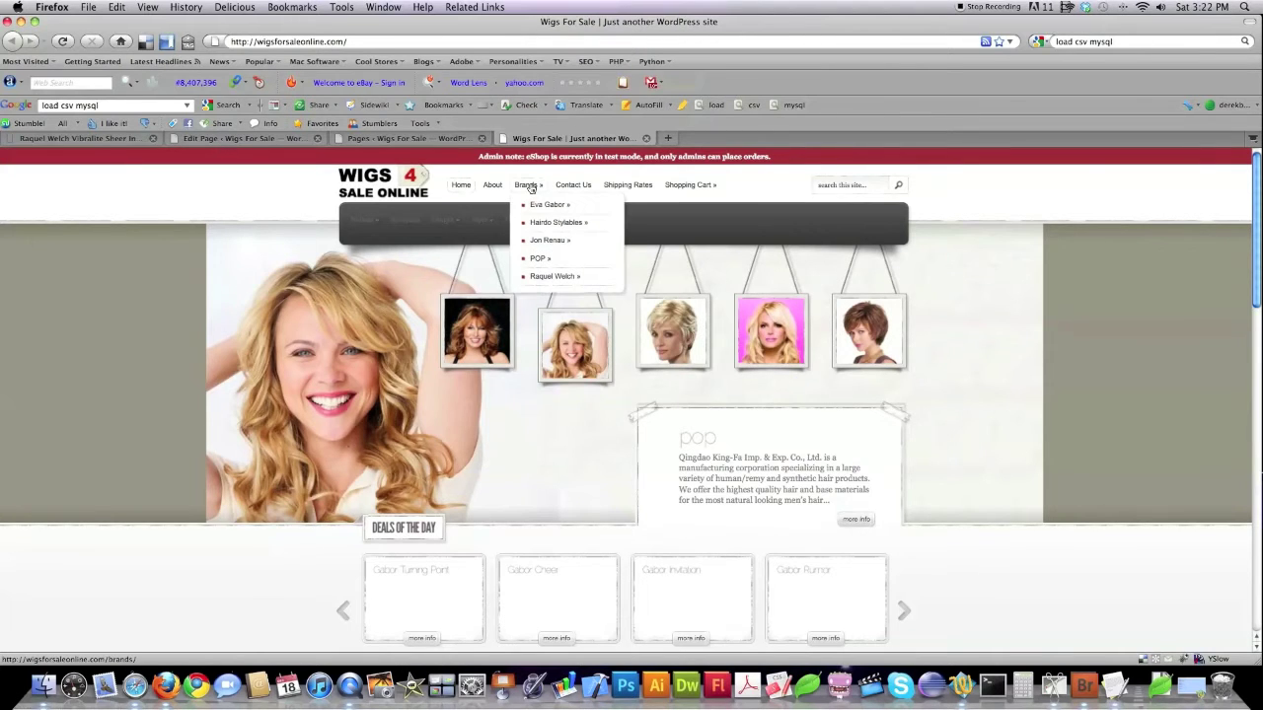
mouse_move(553, 277)
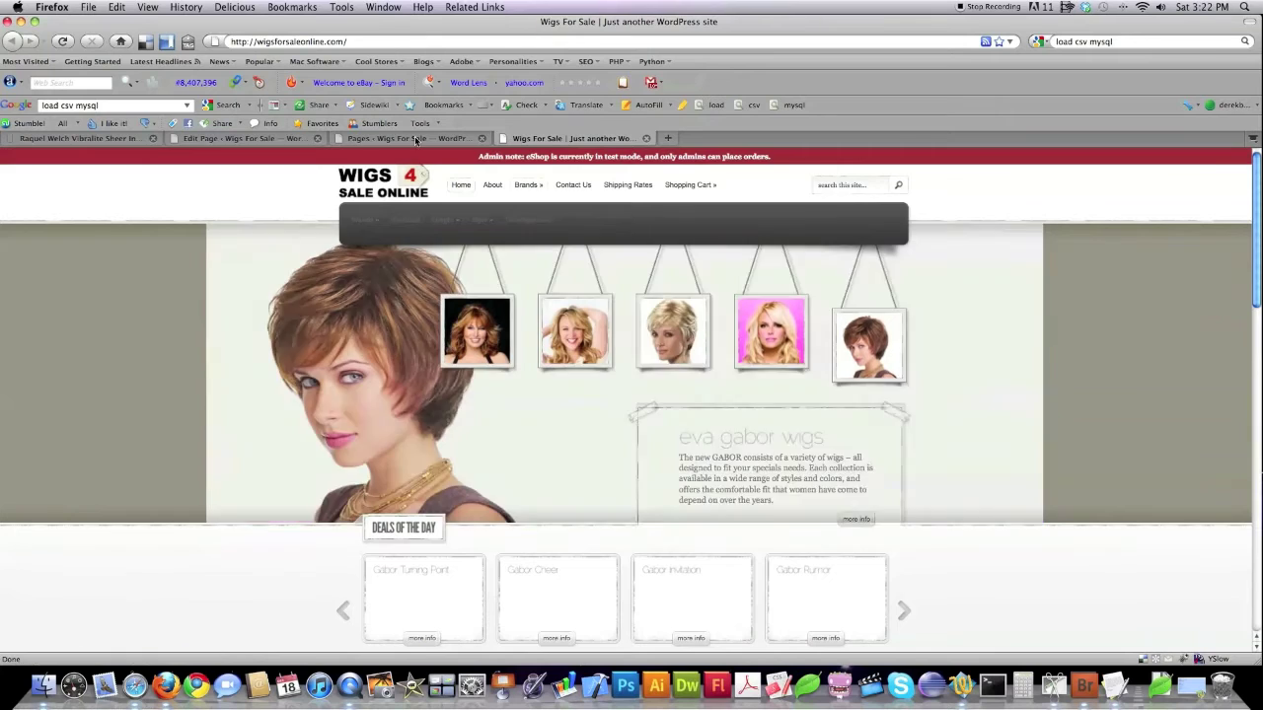
Step: Open the Raquel Welch Human Hair page on the live wig site and copy its web address
click(262, 139)
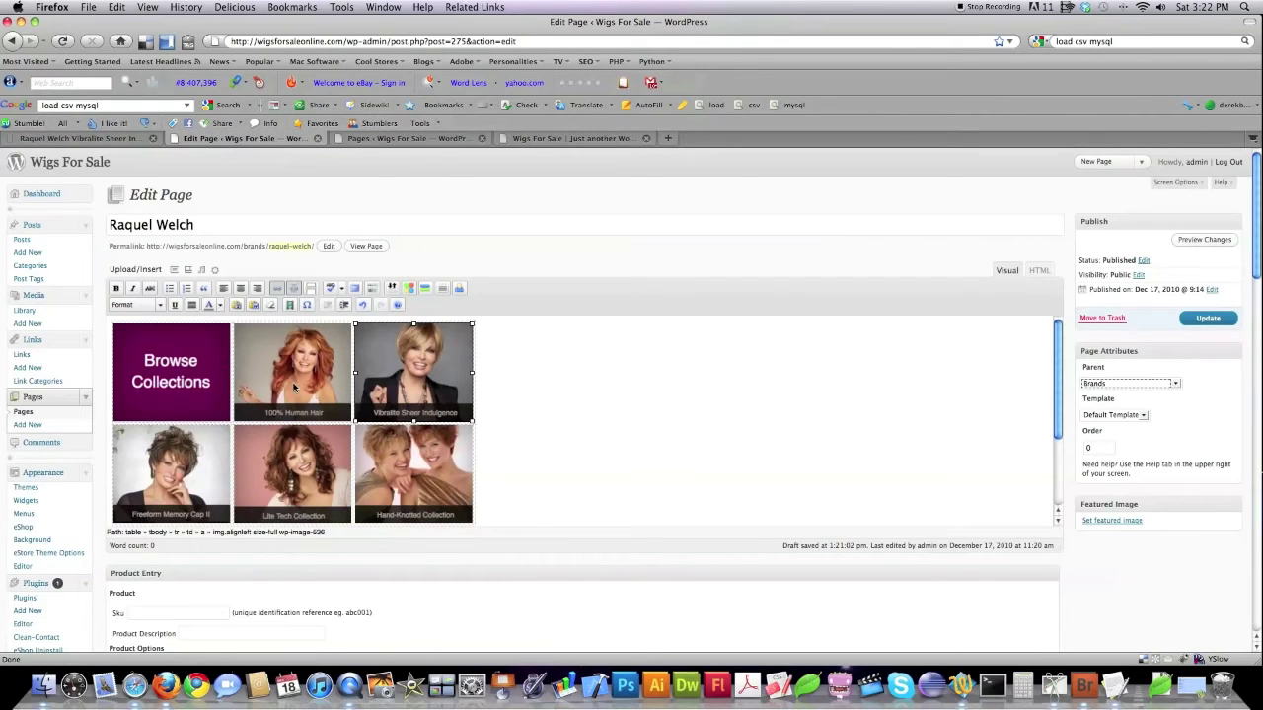
click(578, 139)
mouse_move(528, 185)
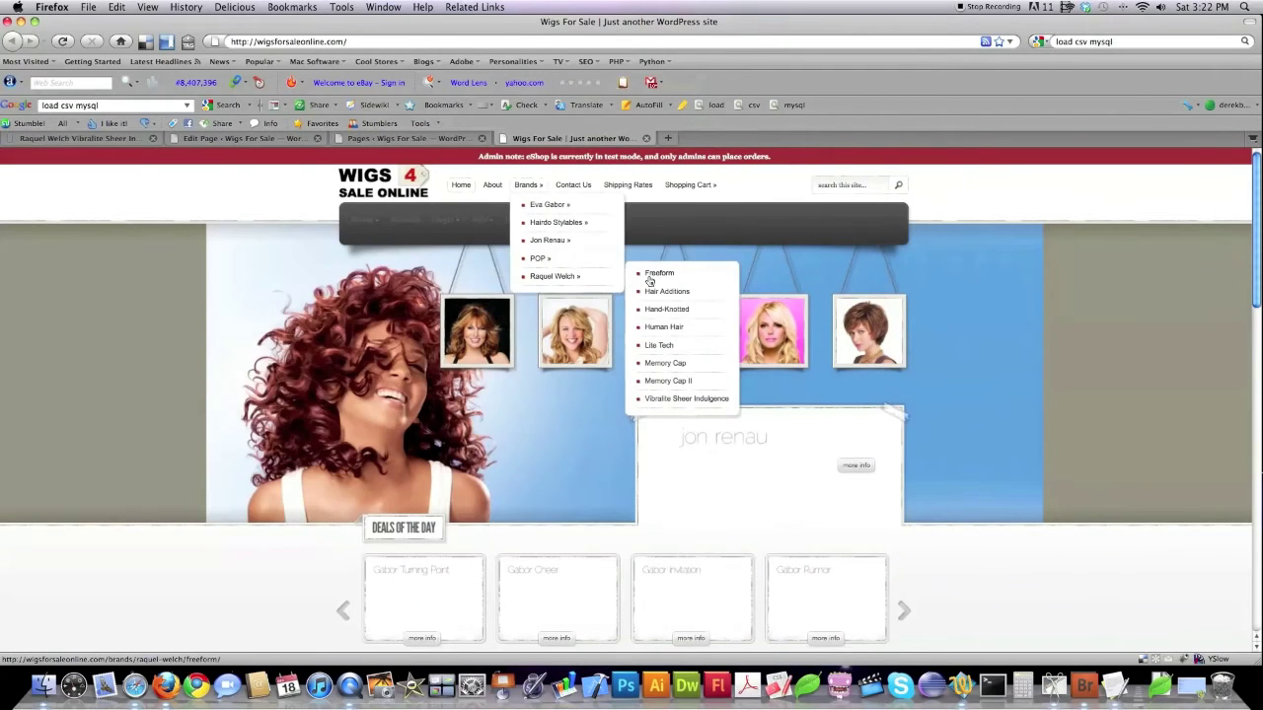
click(664, 329)
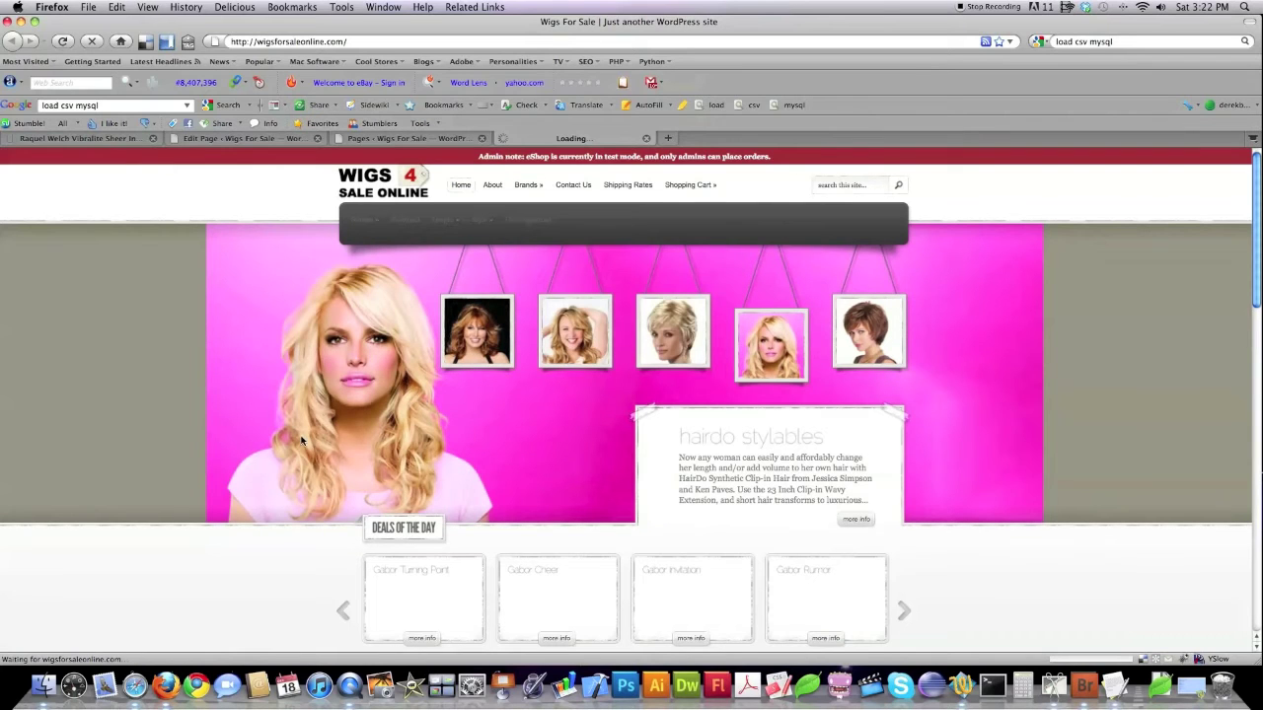
click(371, 41)
key(super+c)
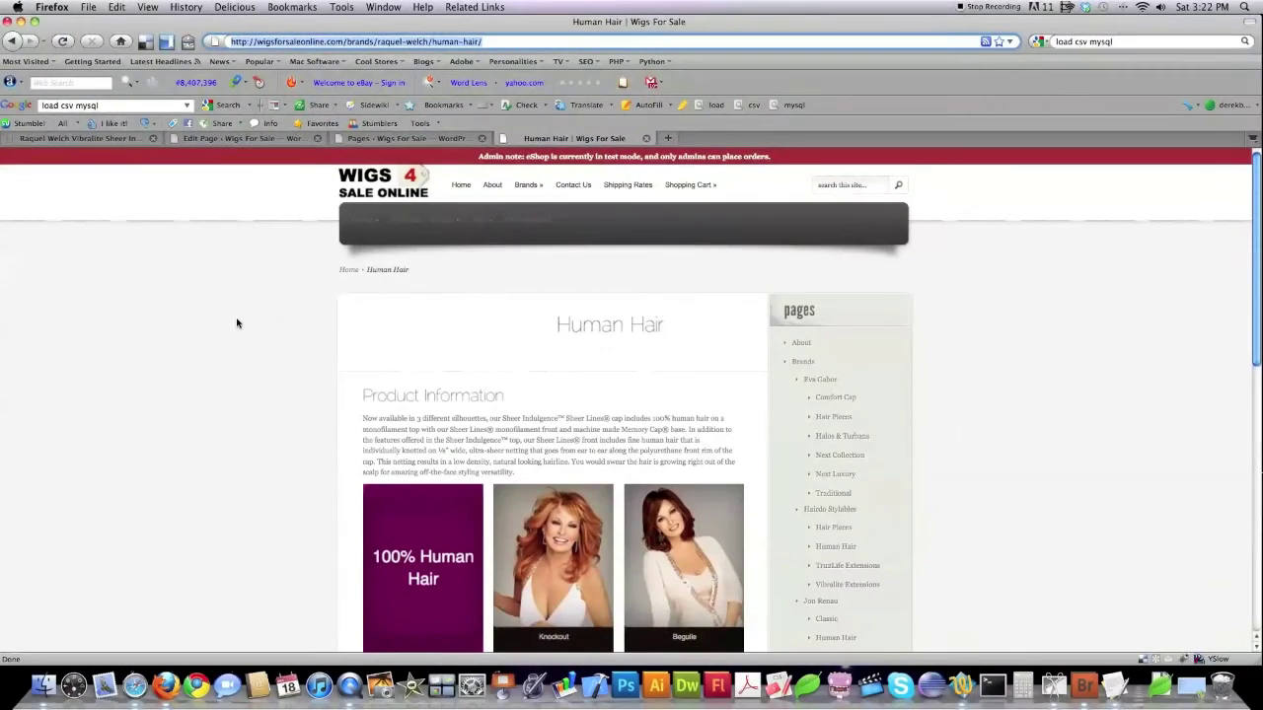
Step: On the Raquel Welch page, link the 100% Human Hair image to the copied address, opening in the same window and titled "Raquel Welch Human Hair"
click(252, 139)
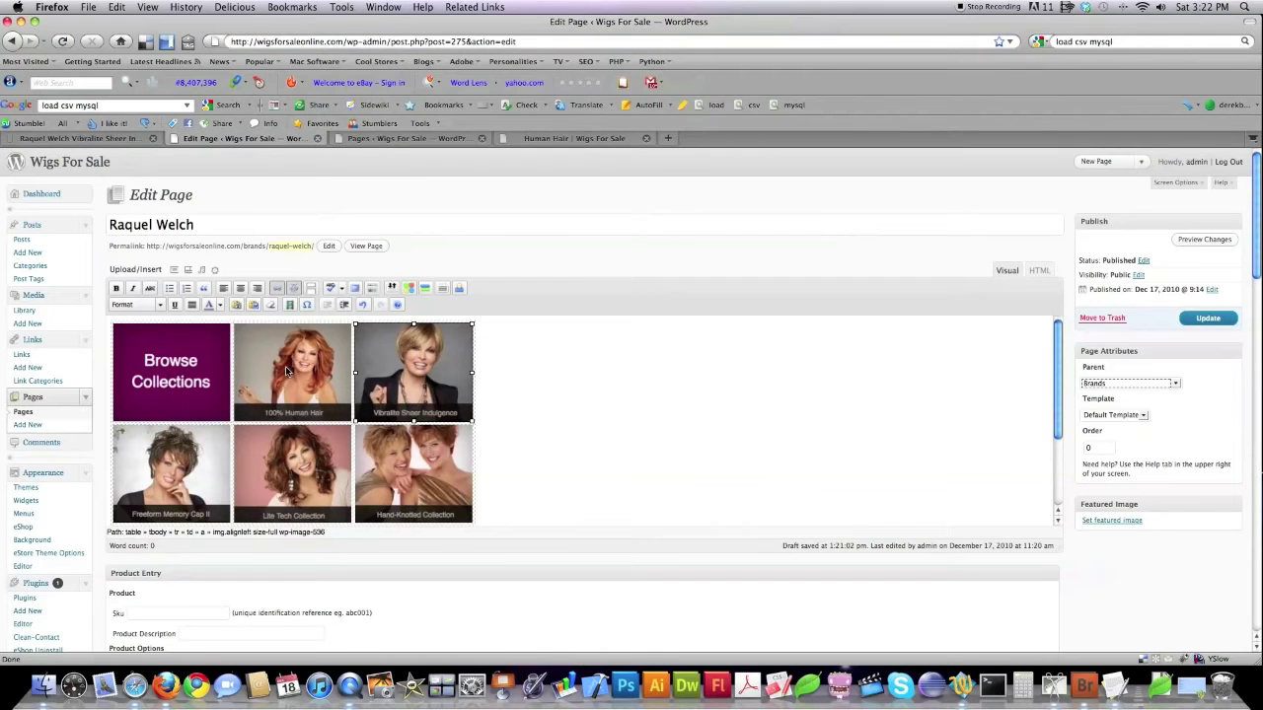
click(286, 372)
click(276, 287)
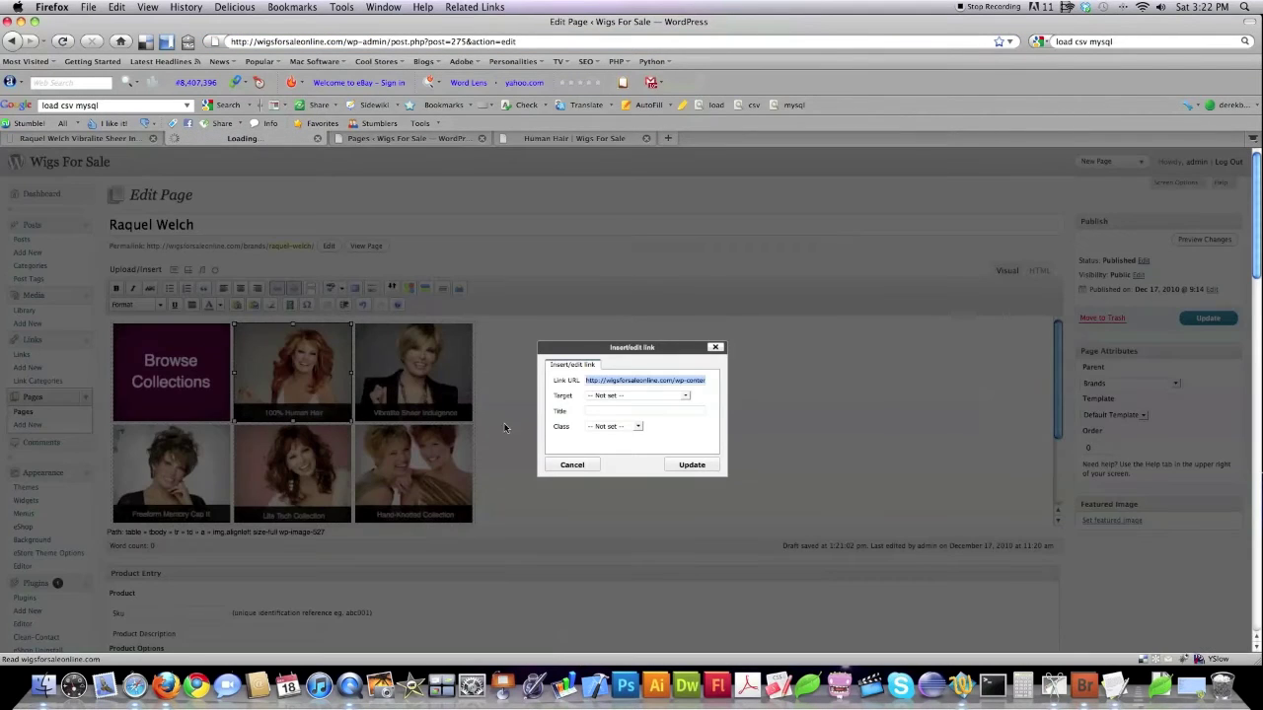
key(super+v)
click(651, 394)
click(636, 408)
text(Raquel Welch Human)
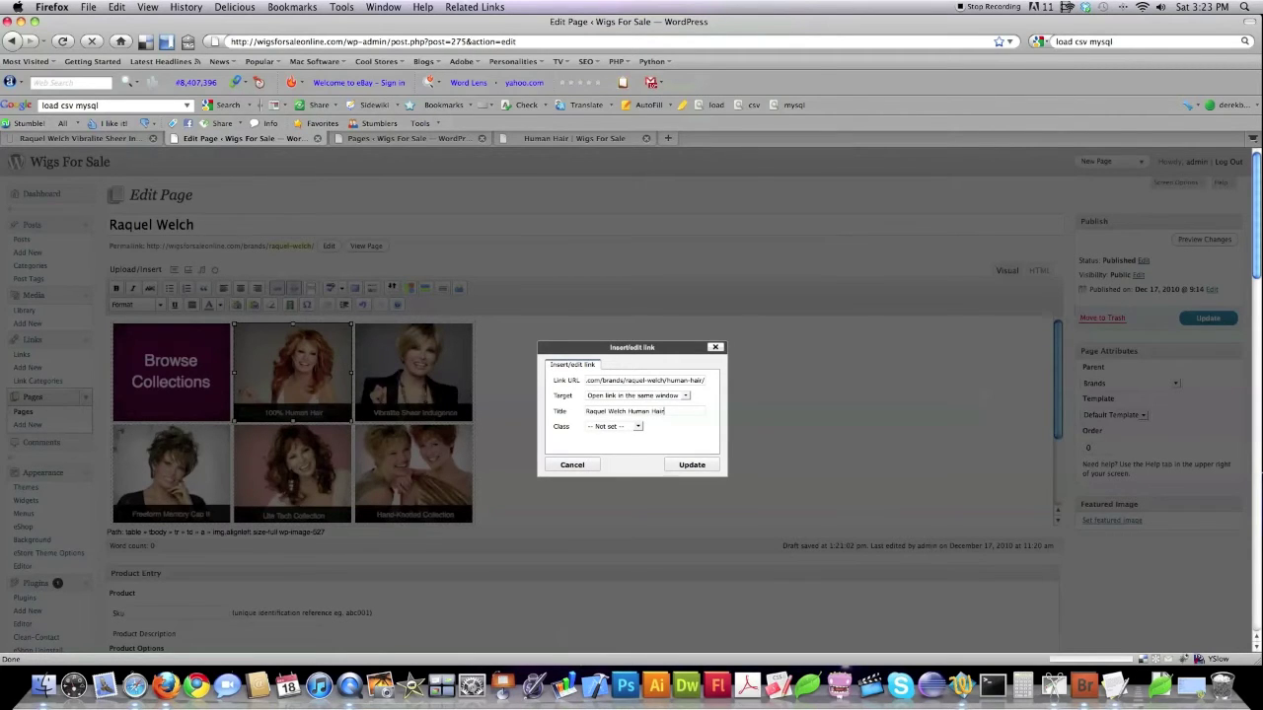
click(691, 465)
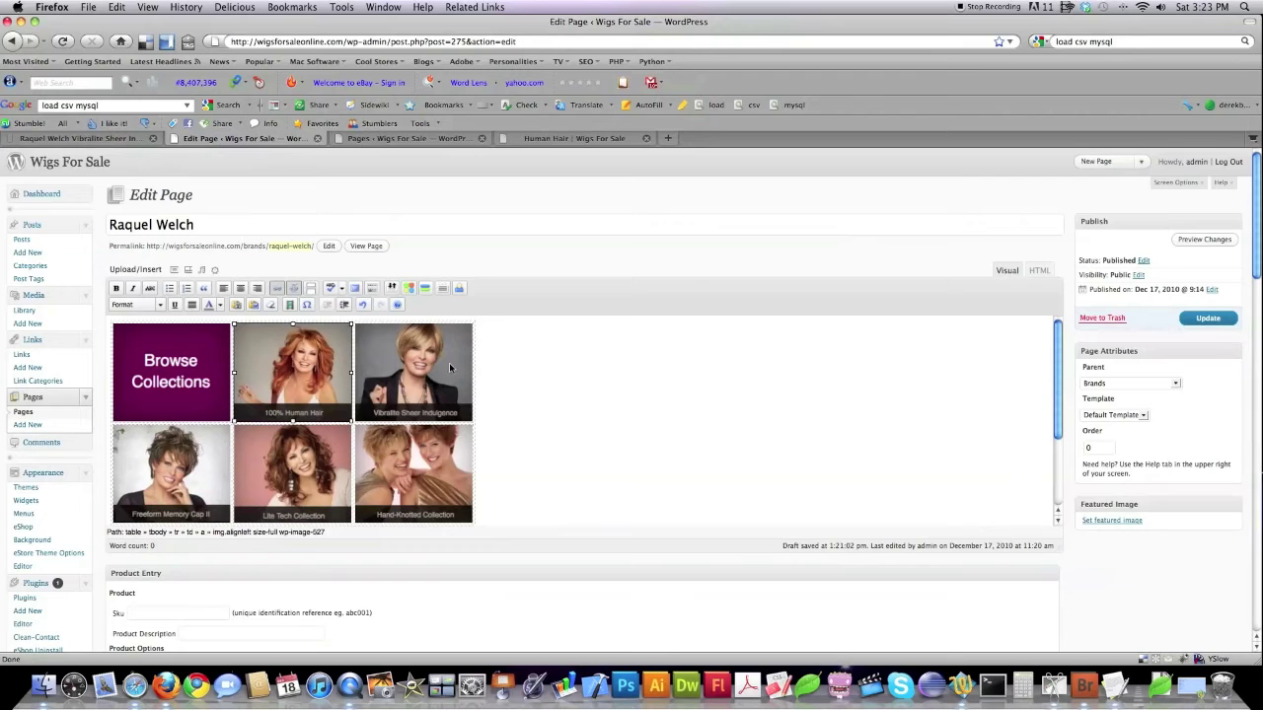
Step: Open the Raquel Welch Memory Cap II page on the live wig site and copy its web address
click(580, 140)
mouse_move(554, 276)
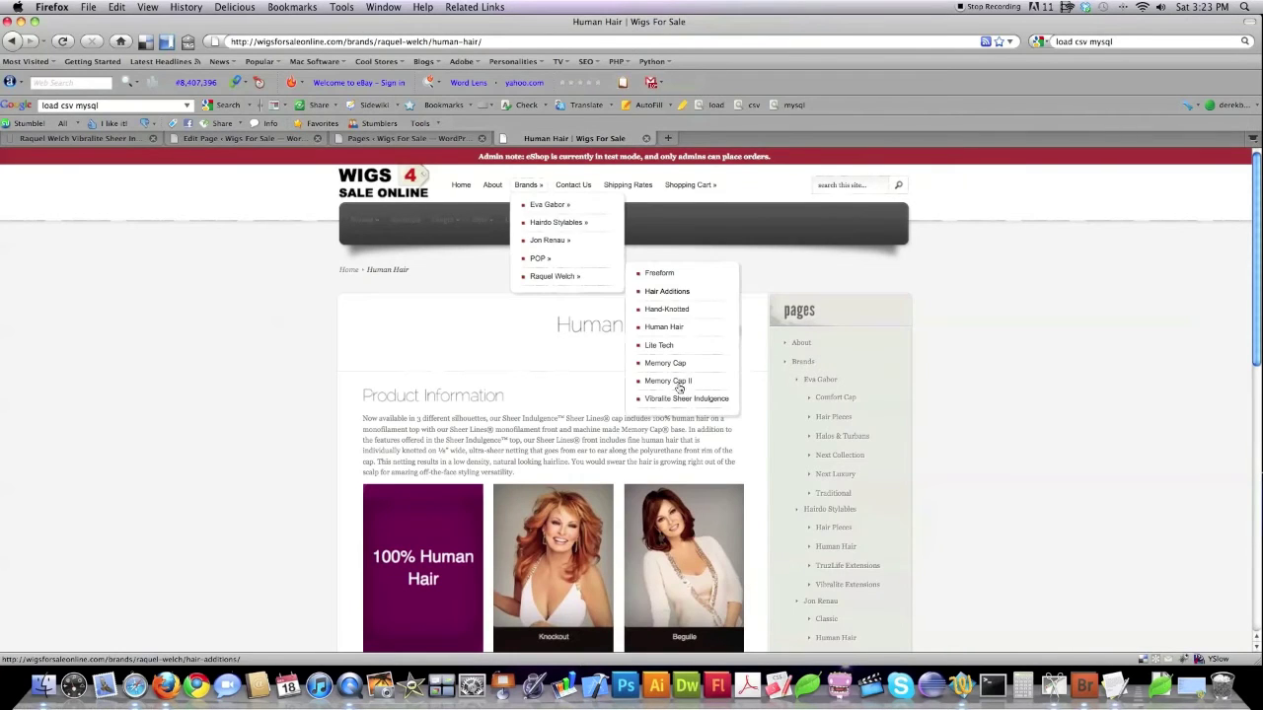
click(676, 382)
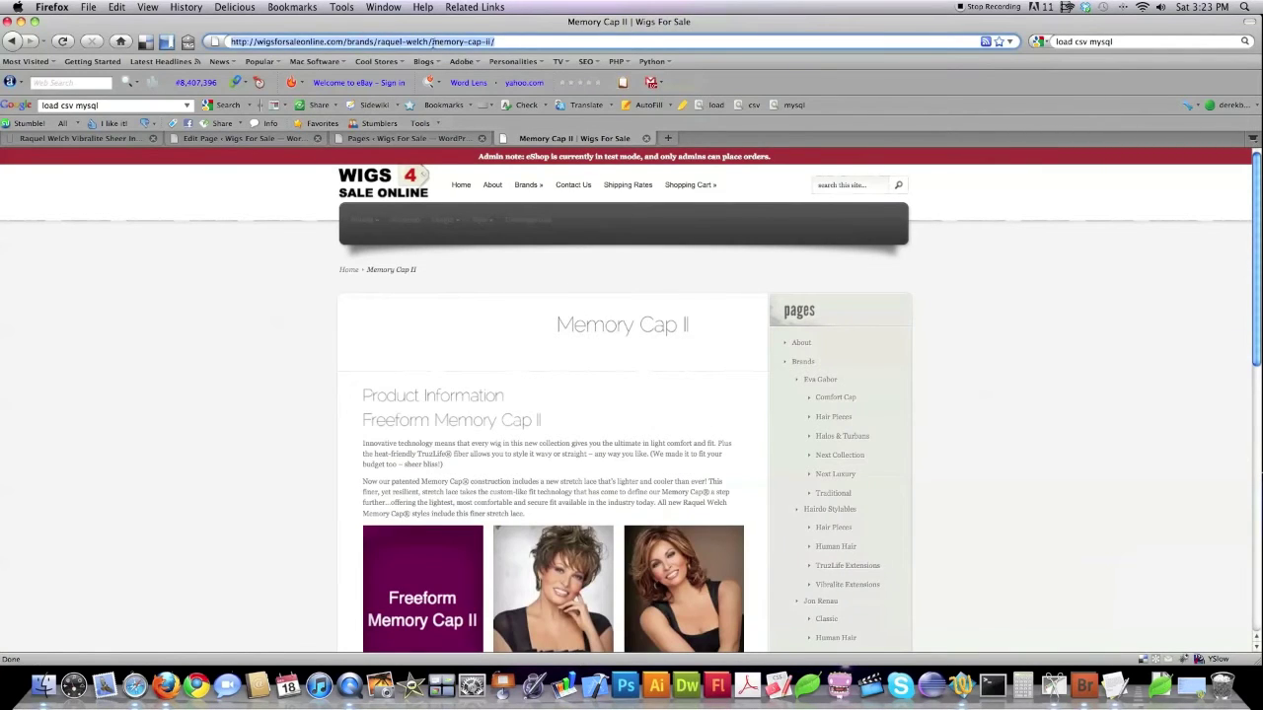
Step: Link the Freeform Memory Cap II image to the copied address, opening in the same window and titled "Raquel Welch Freeform Memory Cap 2"
click(249, 140)
click(278, 288)
text(http://wigsforsaleonline.com/brands/raquel-welch/memory-cap-ii/)
click(657, 396)
click(632, 413)
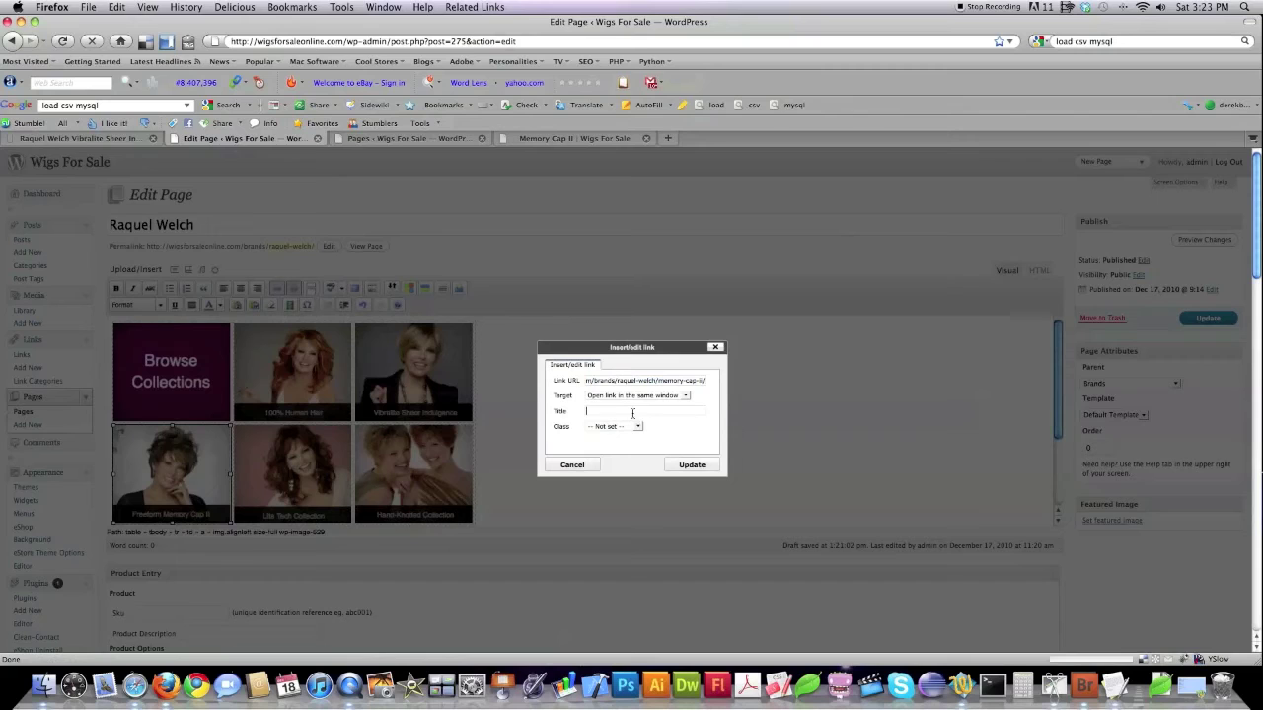
text(Raquel Welch Freeform Memory Cap 2)
click(691, 465)
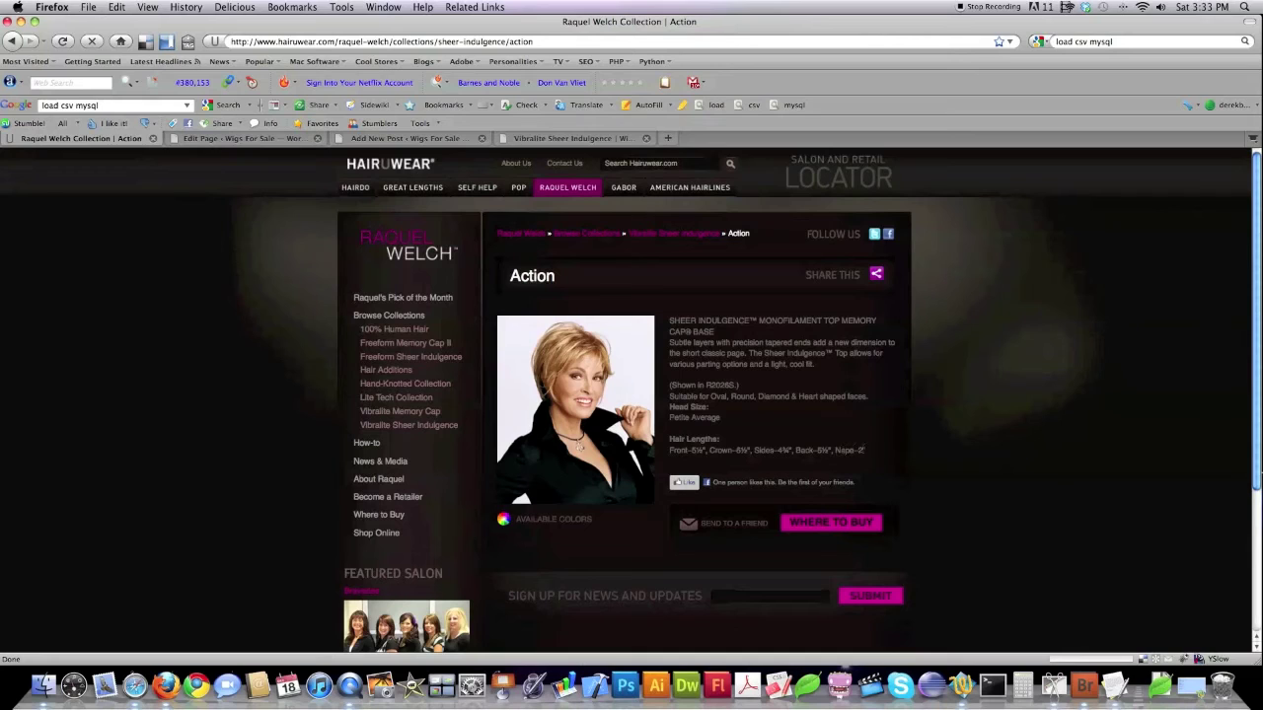
Step: Copy the Action wig's description from the Hairuwear page into the HTML source of the Raquel Welch Action post
drag(669, 319, 815, 365)
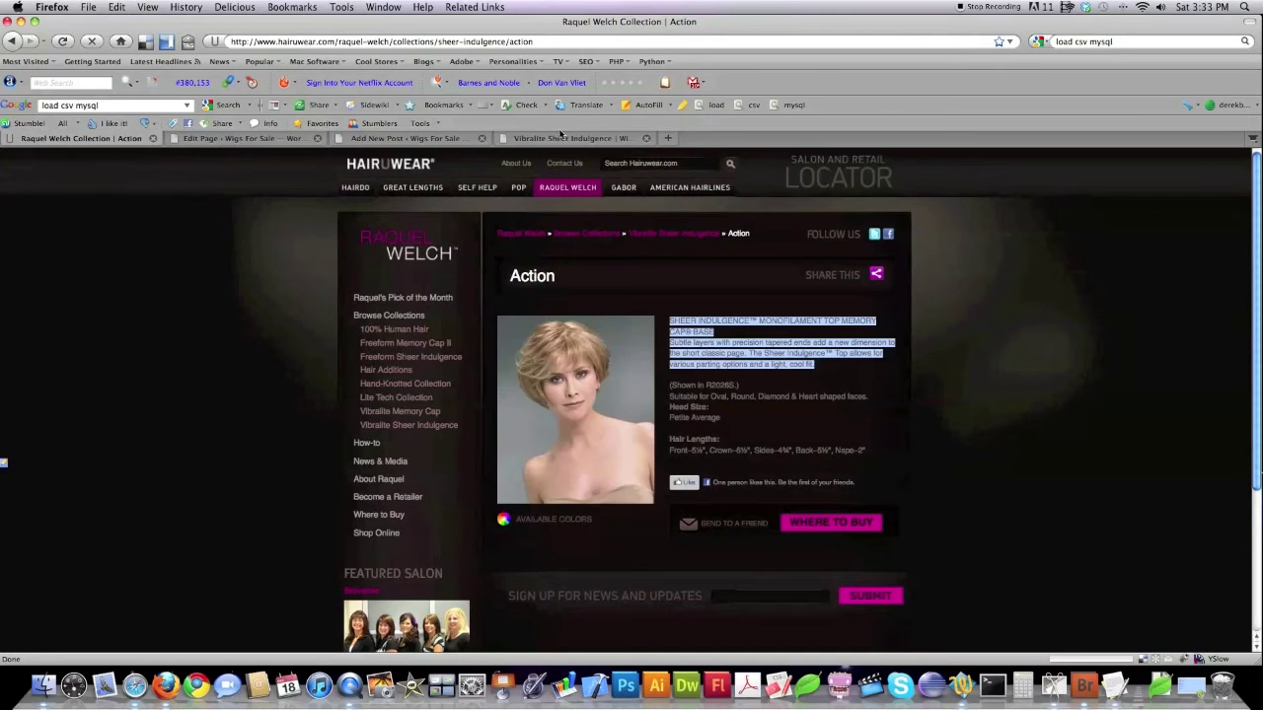
key(ctrl+shift+Tab)
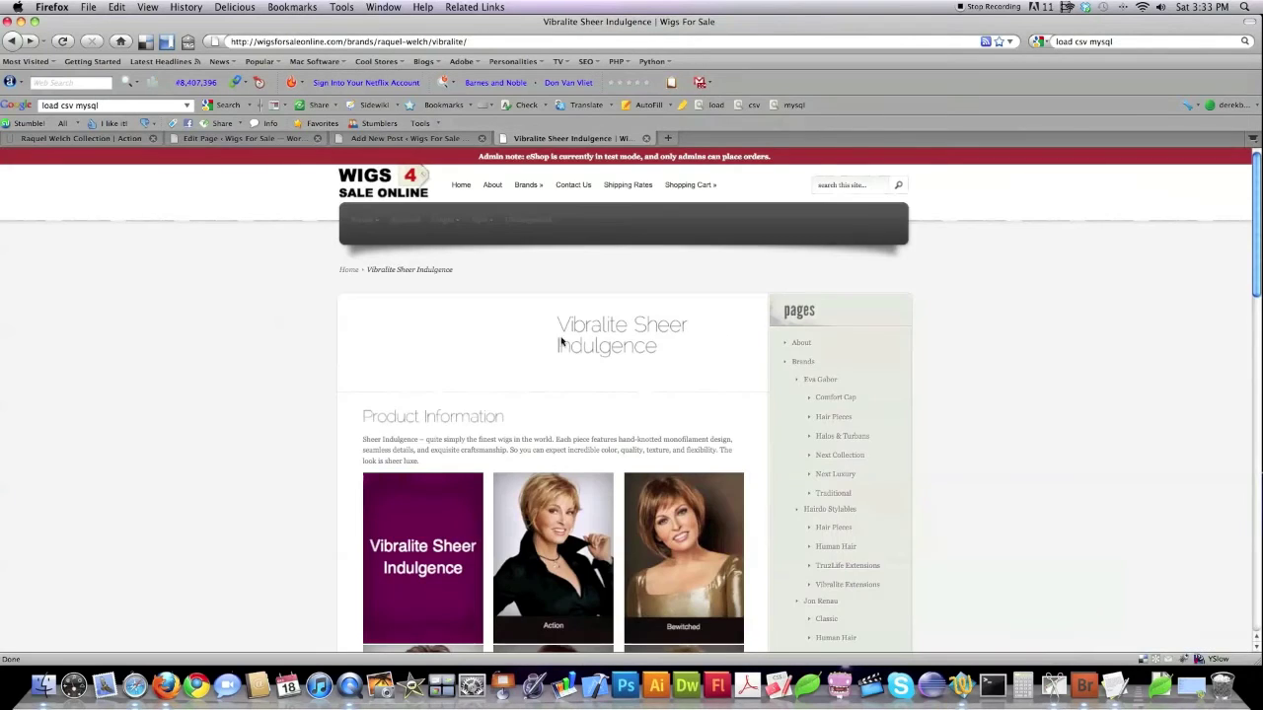
click(371, 139)
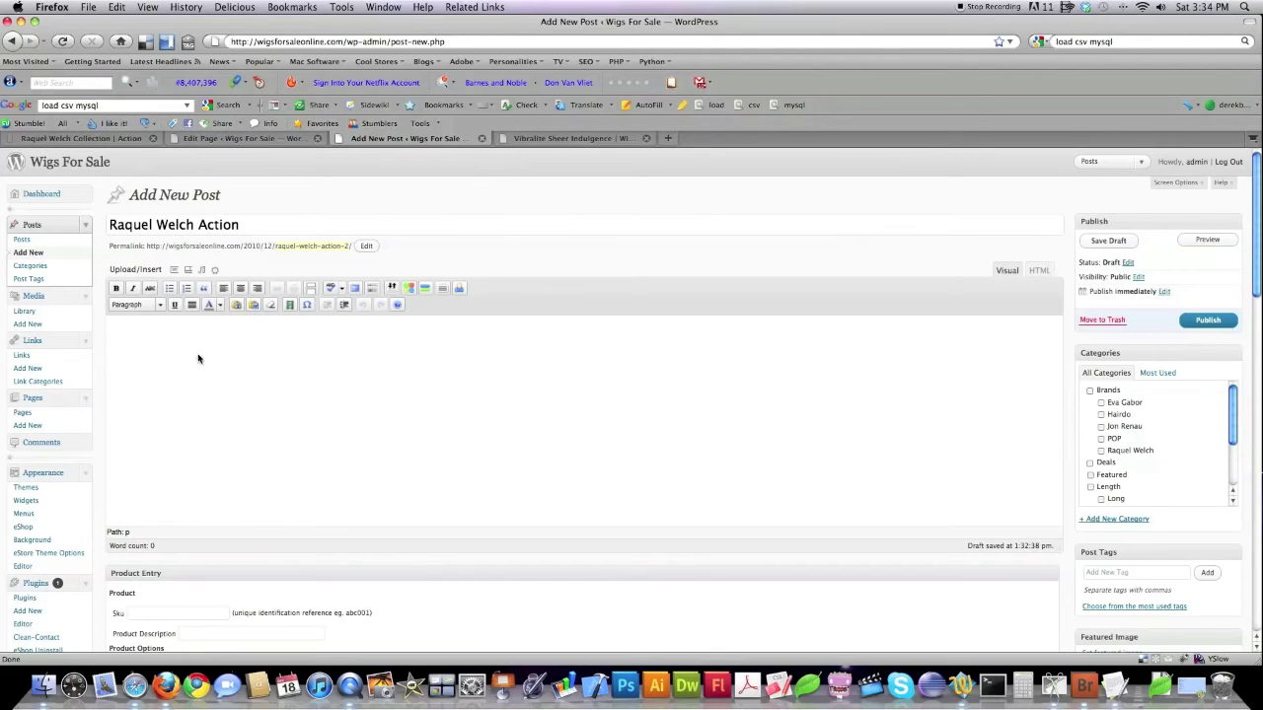
click(168, 364)
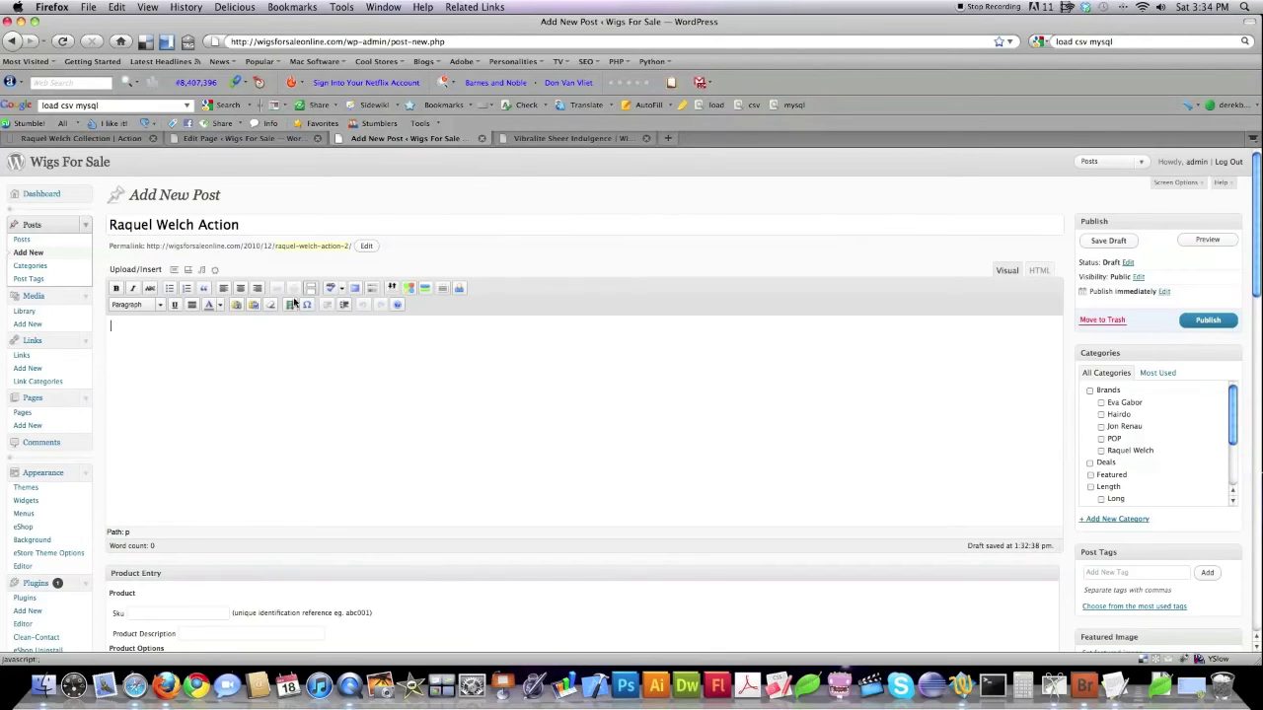
click(1039, 269)
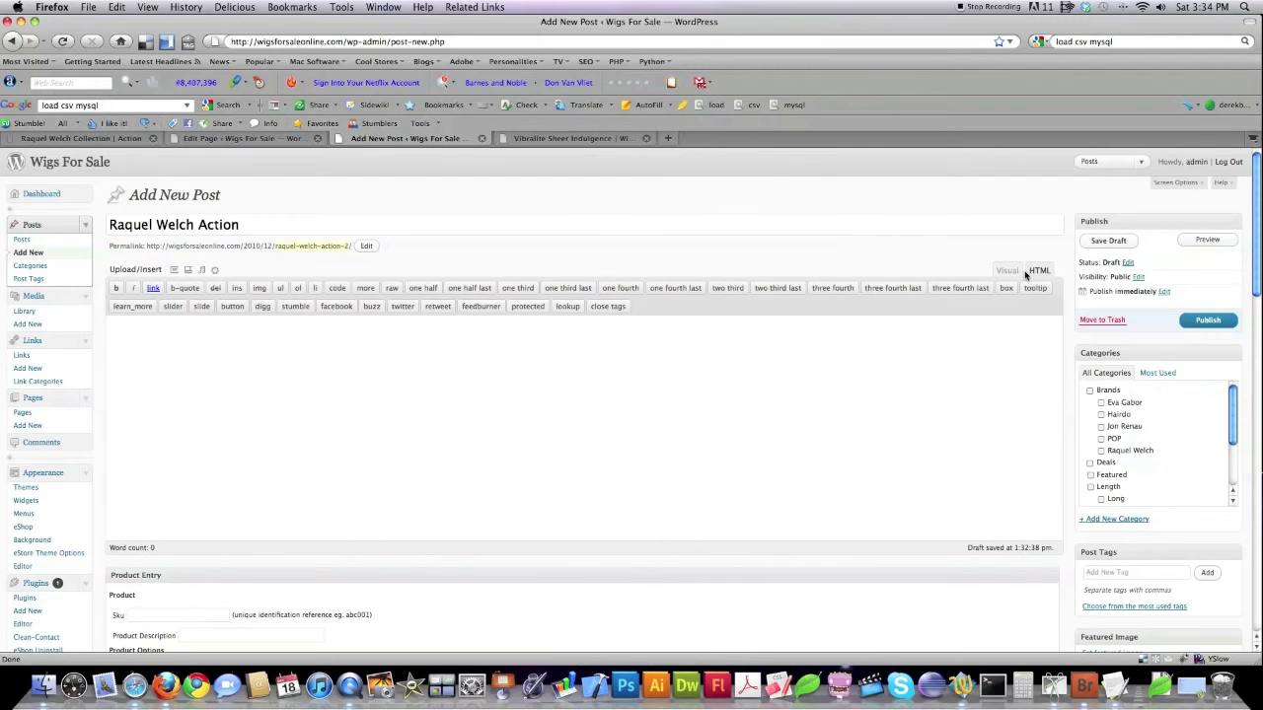
text(SHEER INDULGENCE™ MONOFILAMENT TOP MEMORY CAP® BASE Subtle layers with precision tapered ends add a new dimension to the short classic page. The Sheer Indulgence™ Top allows for various parting options and a light, cool fit.)
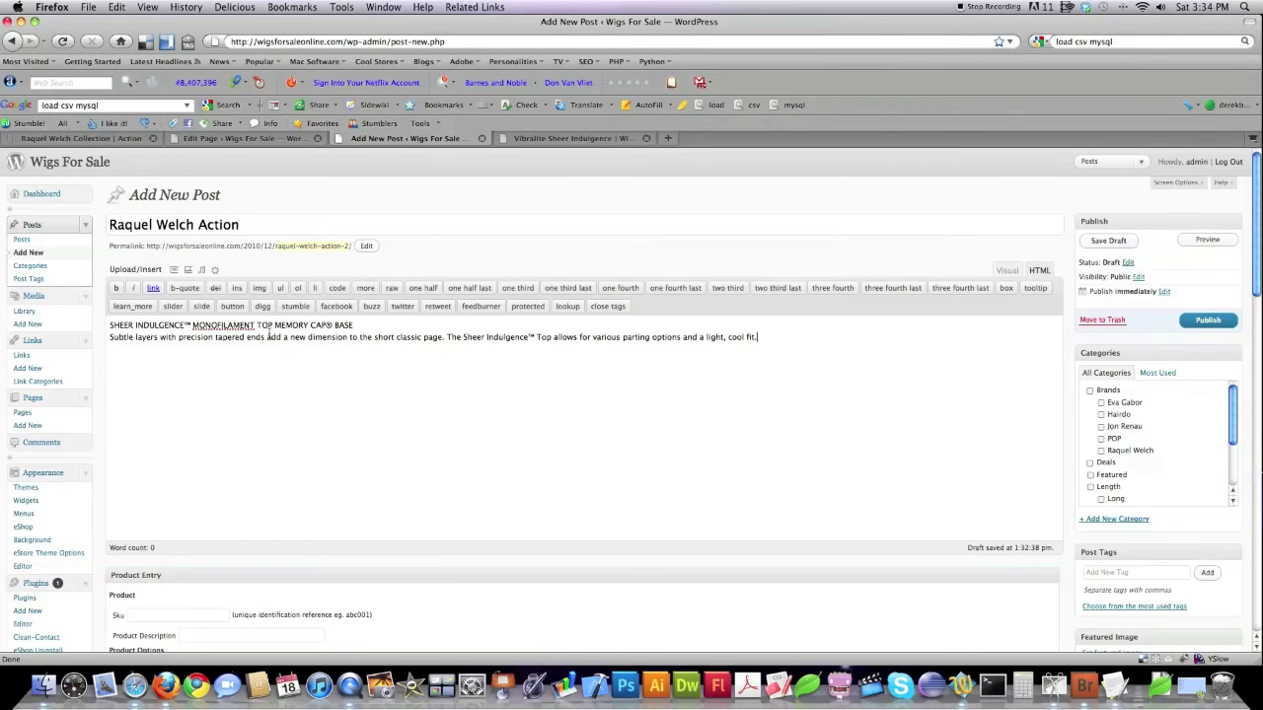
Step: Remove the trademark and registered symbols from the post's description in the visual editor
click(1007, 271)
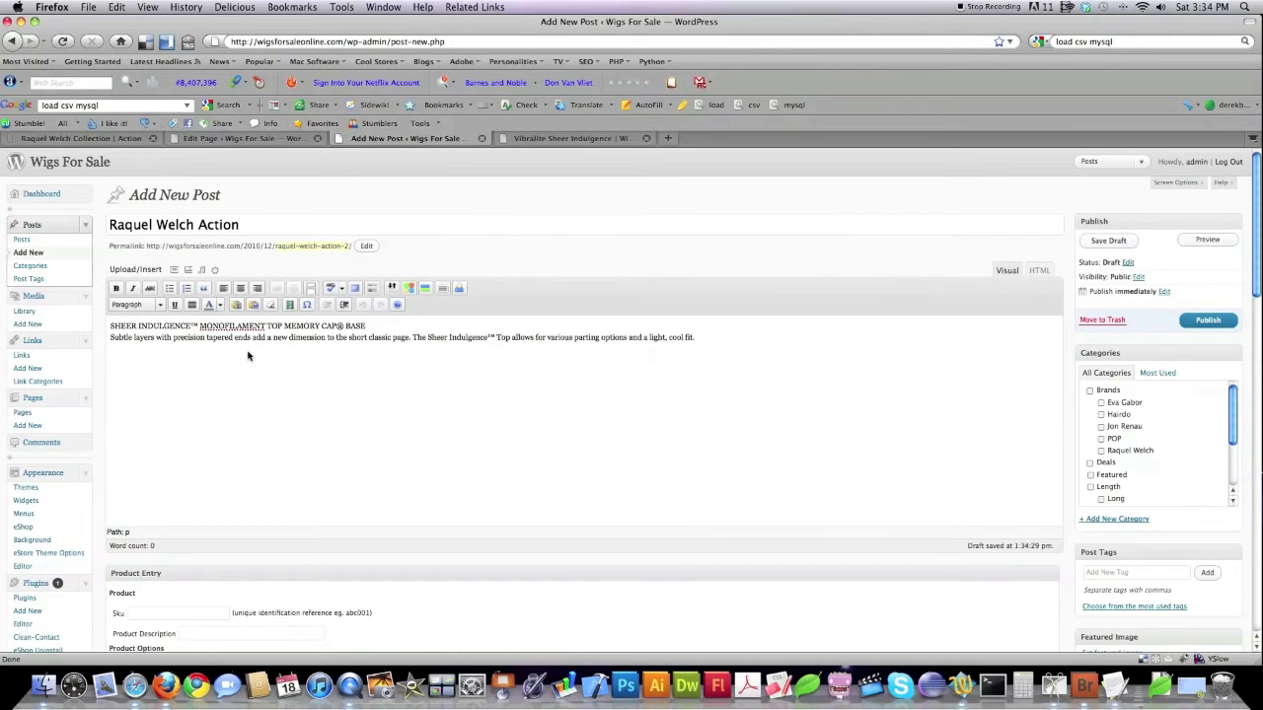
drag(190, 325, 202, 325)
key(BackSpace)
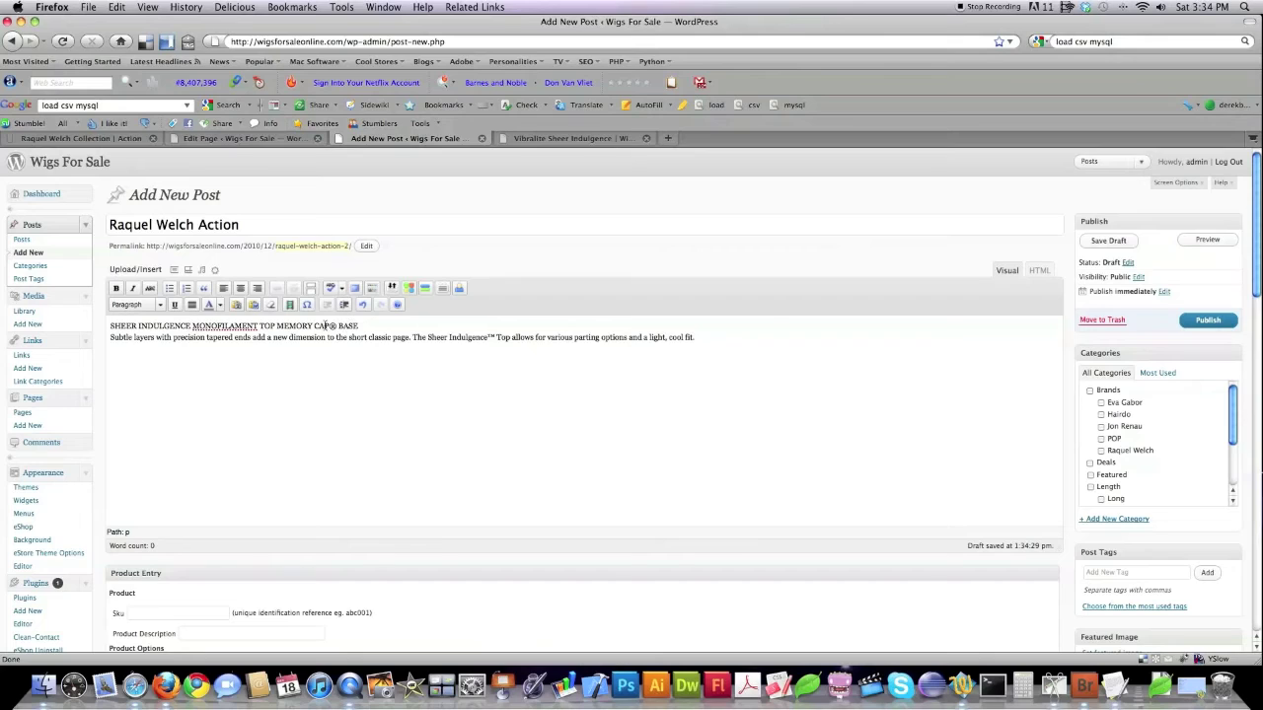
drag(331, 326, 336, 327)
click(492, 337)
key(BackSpace)
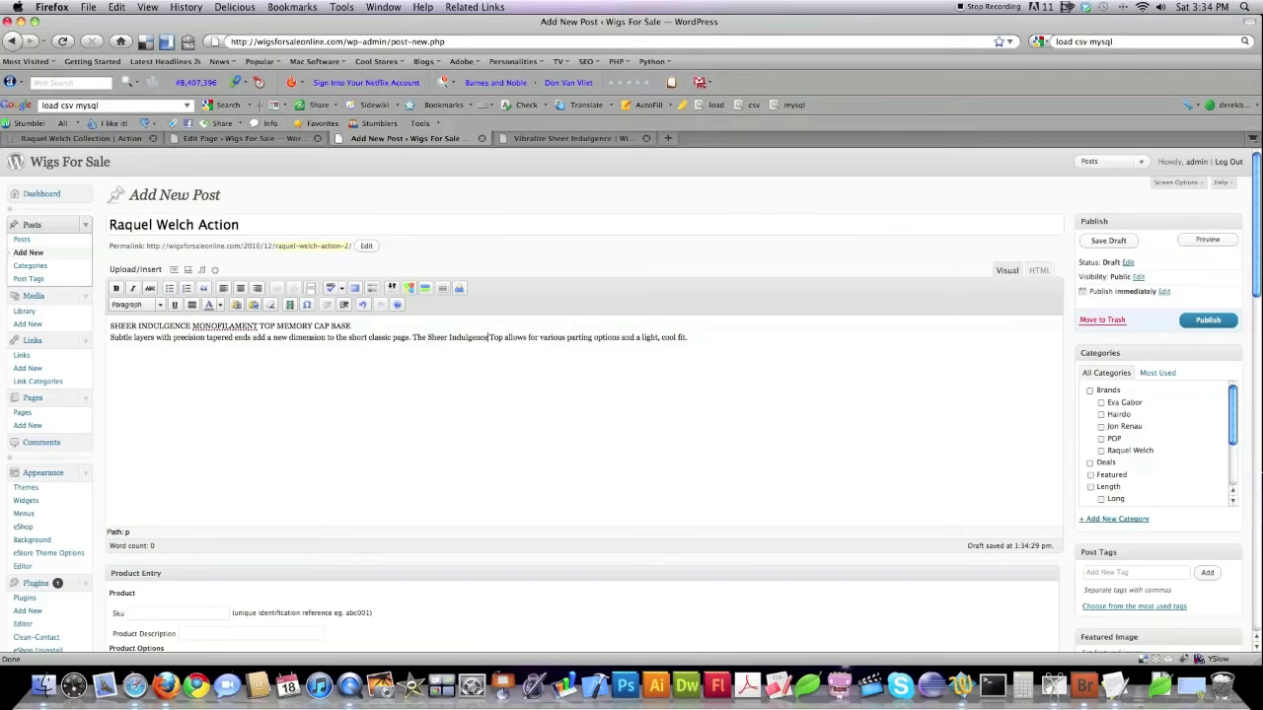
click(237, 306)
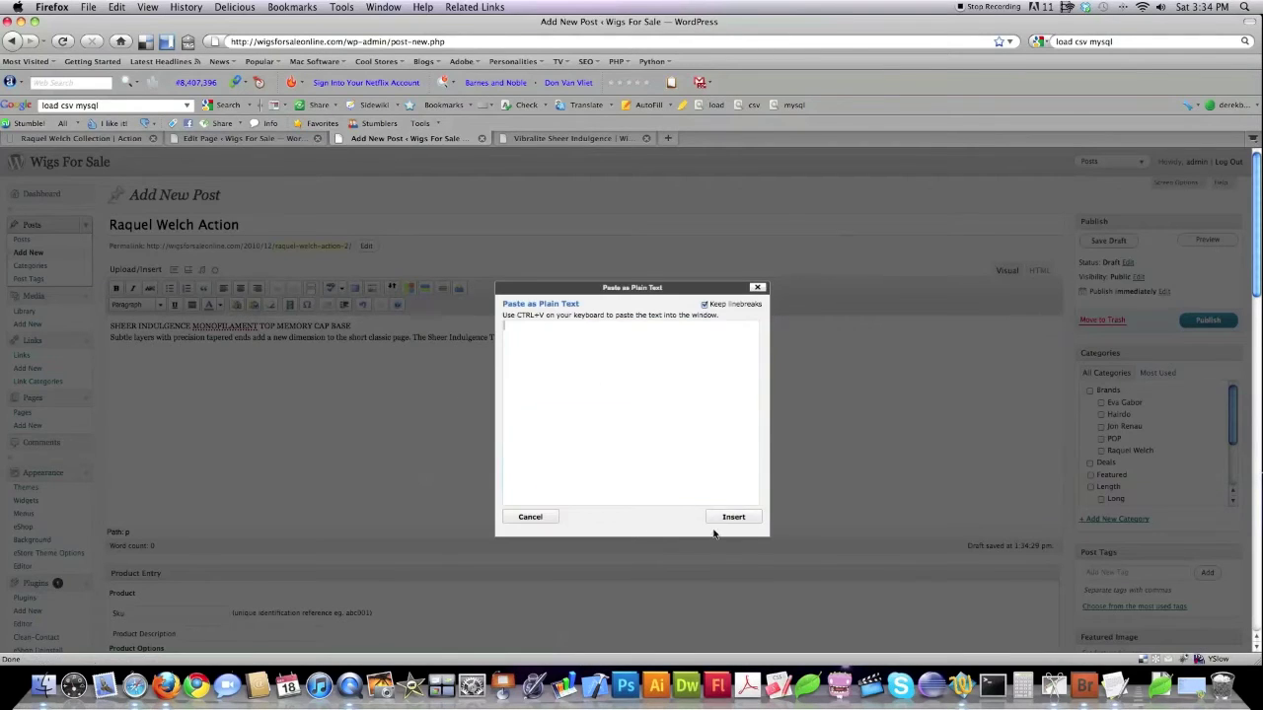
click(530, 516)
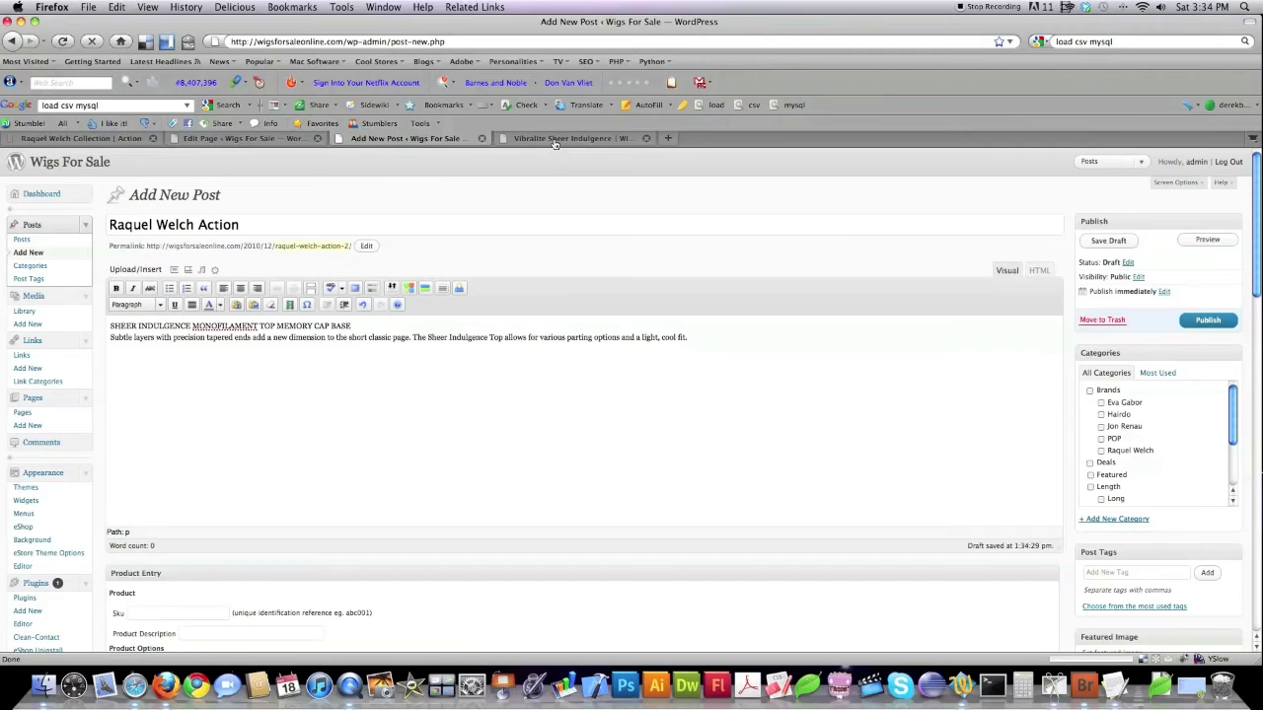
Step: Add the Action wig's shown colour, suitable face shapes, head size and hair lengths from the Hairuwear page below the description
key(super+1)
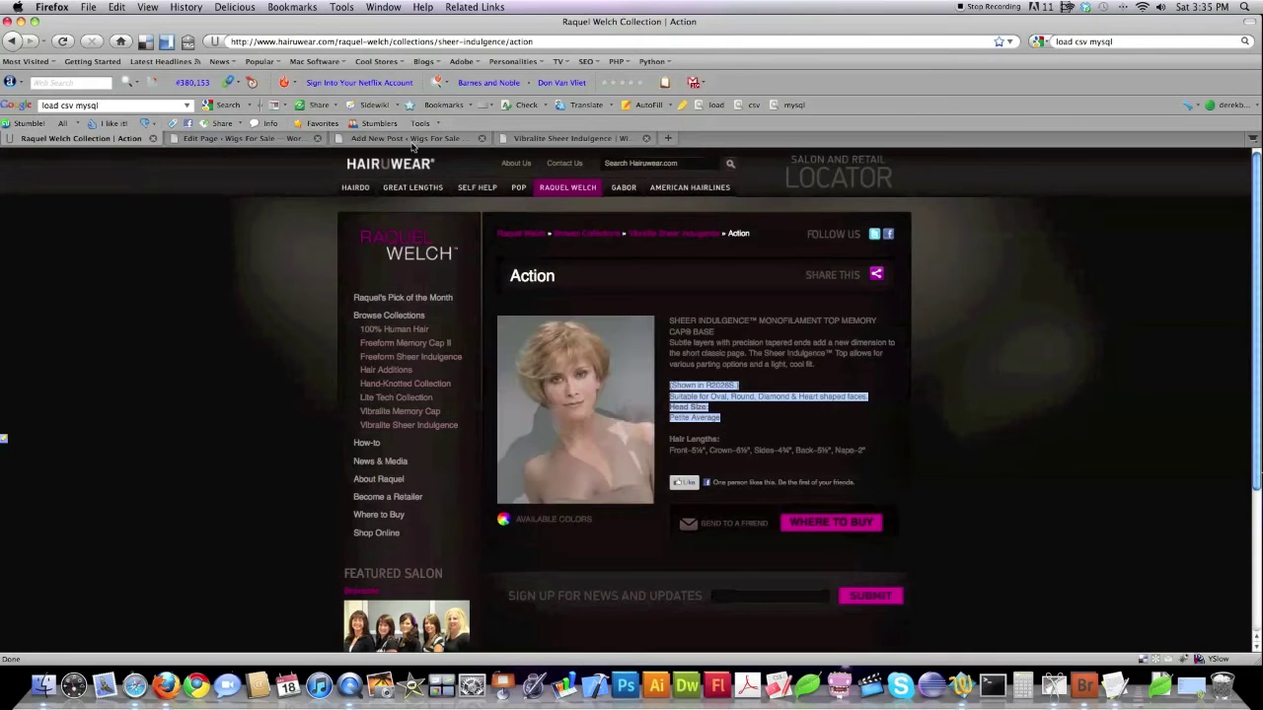
key(super+3)
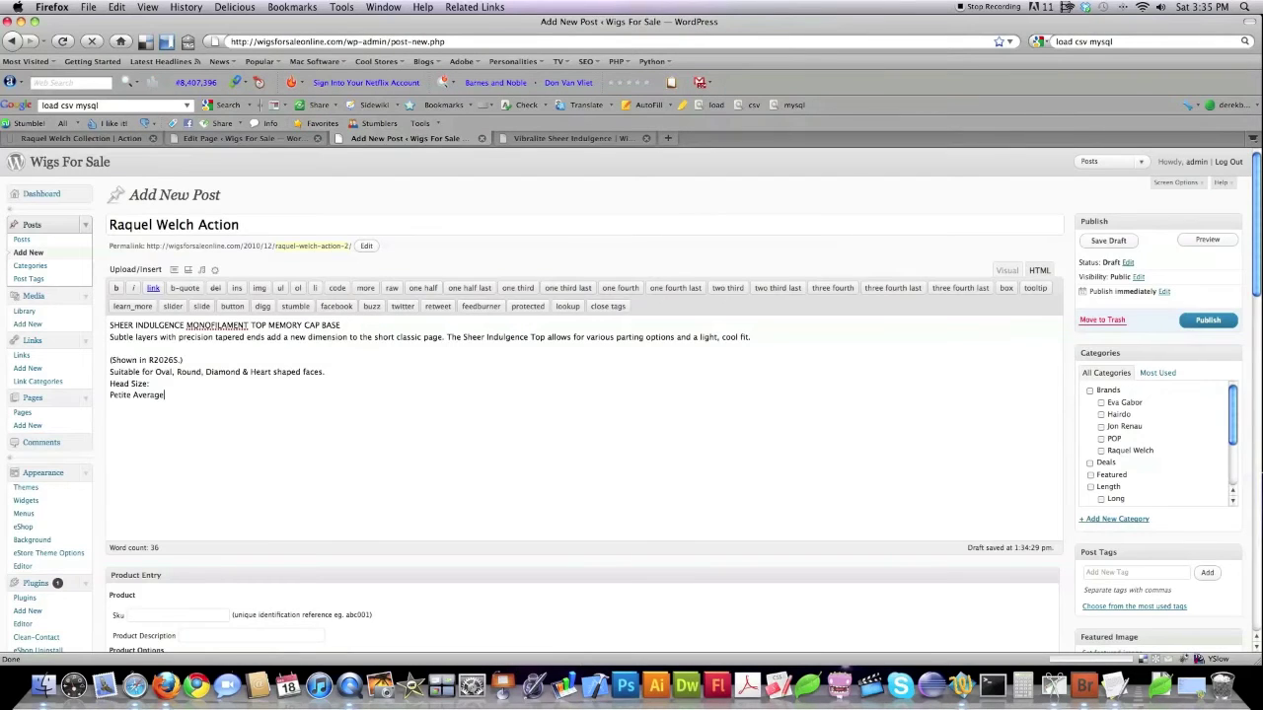
key(super+1)
key(super+3)
text(Hair Lengths: Front-5½", Crown-6½", Sides-4¾", Back-5½", Nape-2")
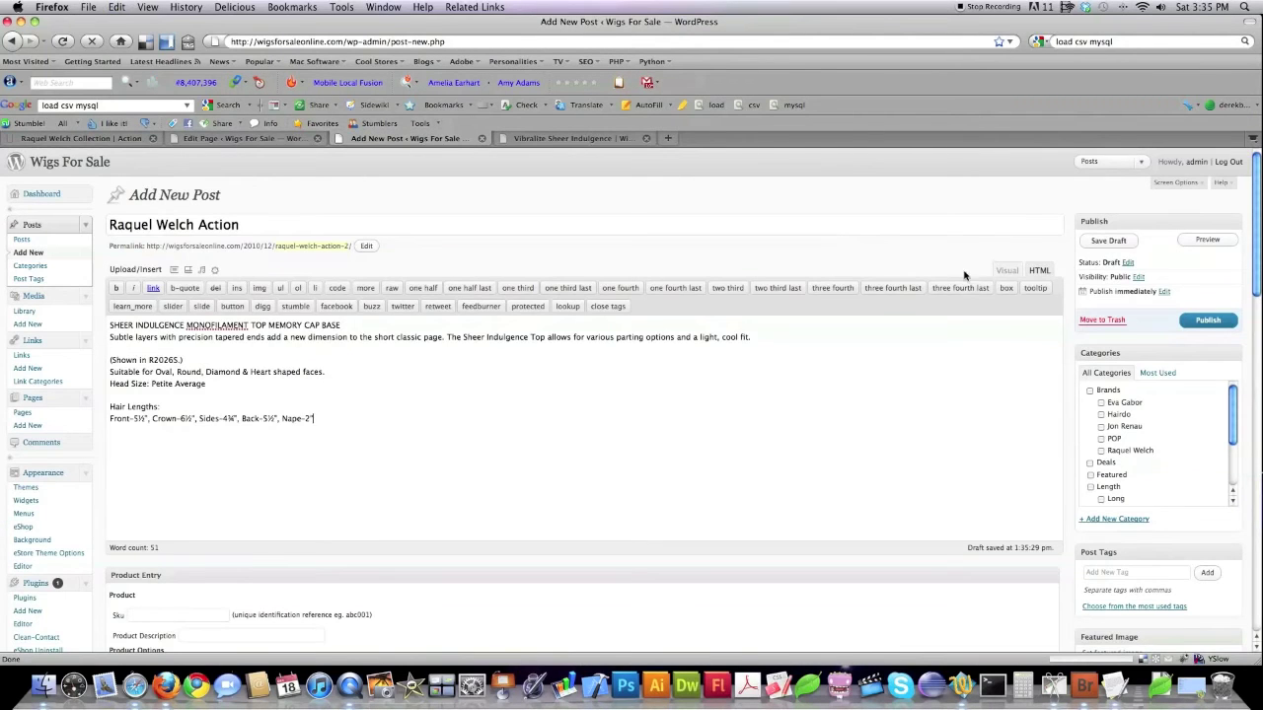
click(1007, 270)
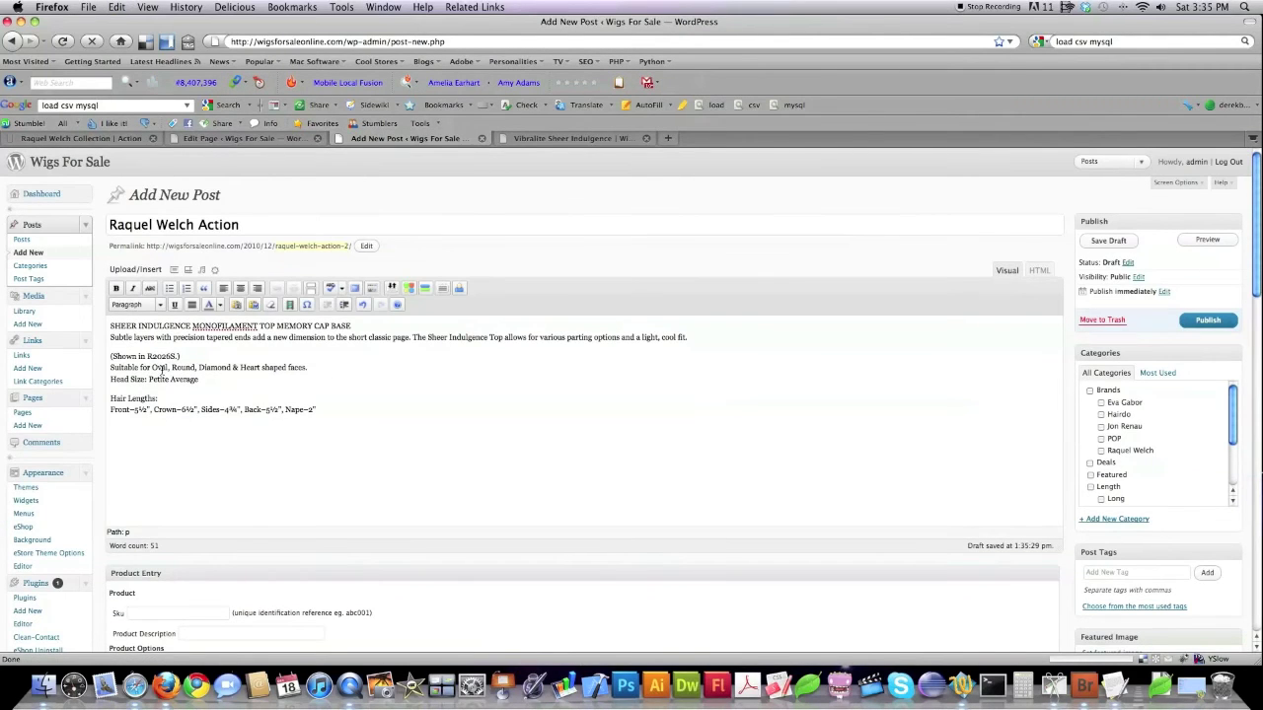
Step: Find the Action image in the media library and insert VSI-Action into the post, left-aligned at full size
click(174, 272)
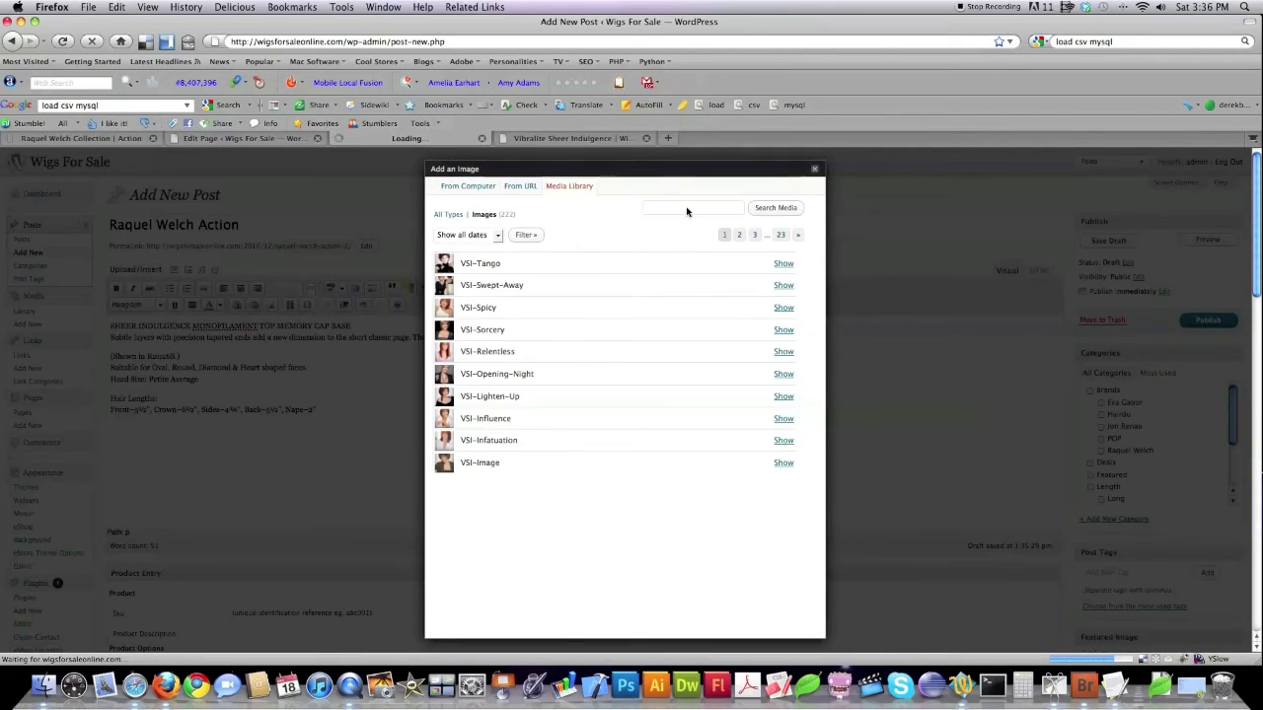
click(687, 211)
text(Action)
click(769, 208)
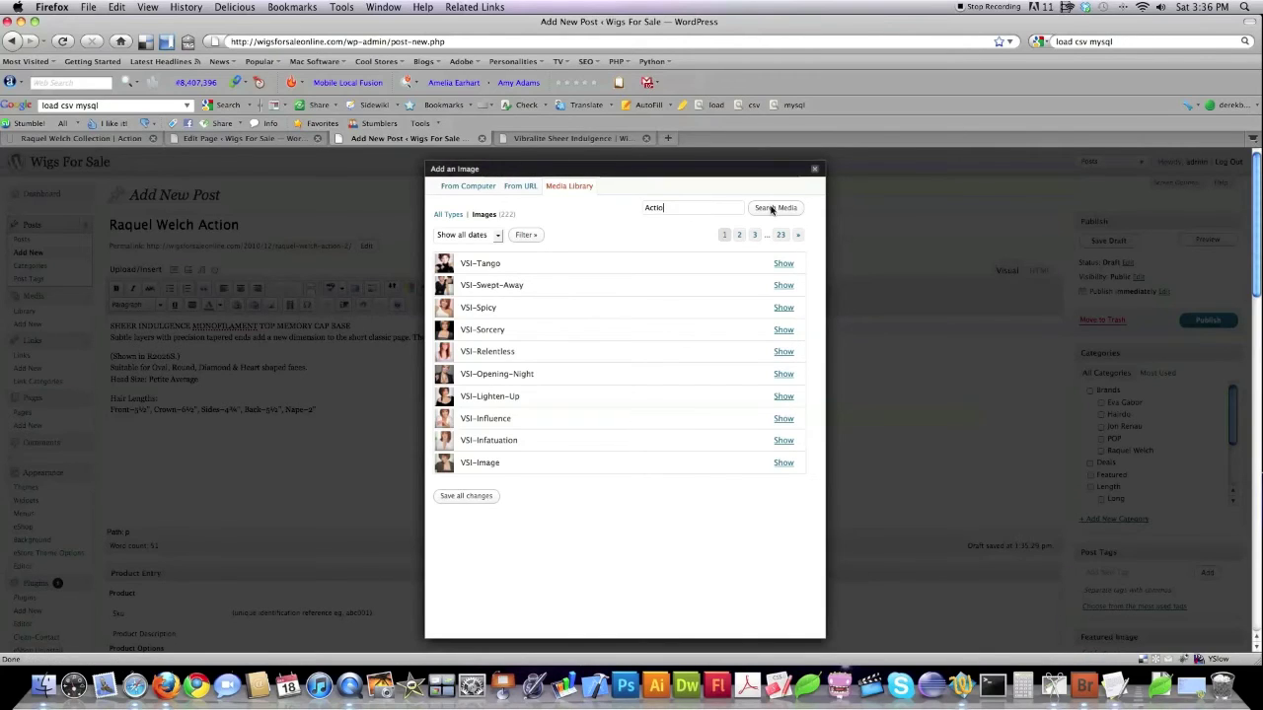
click(783, 264)
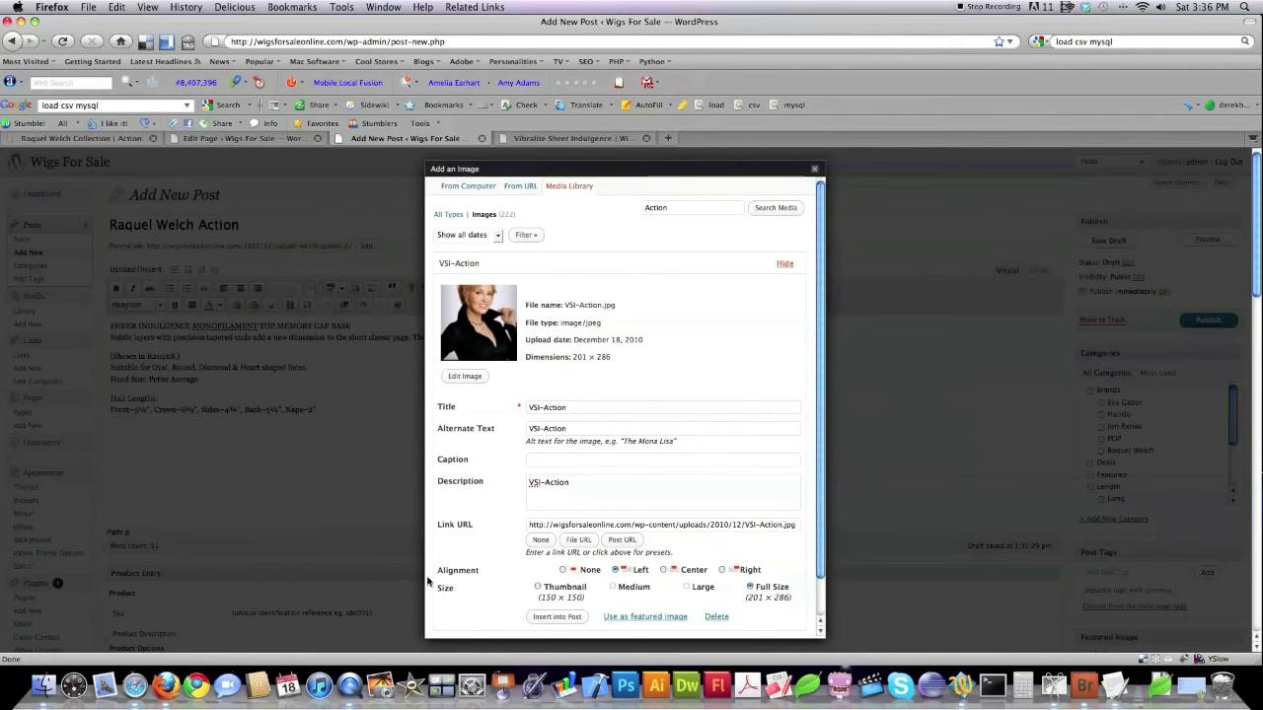
click(556, 617)
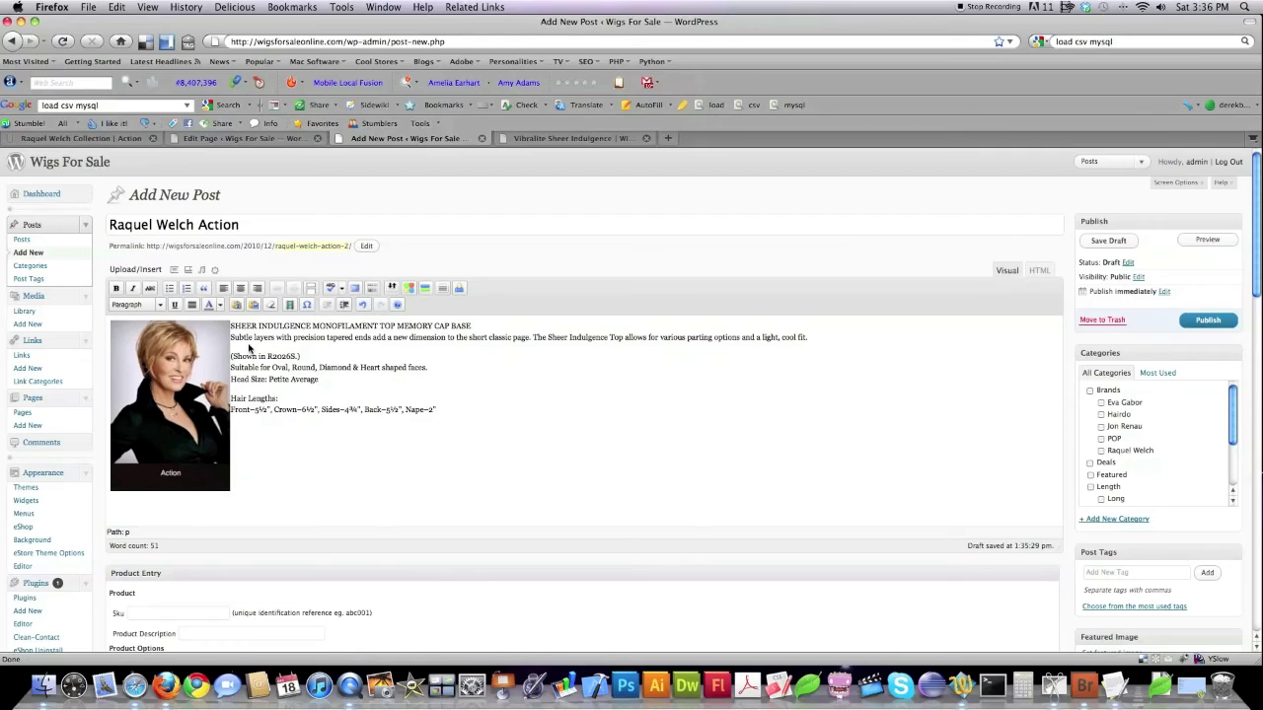
click(168, 374)
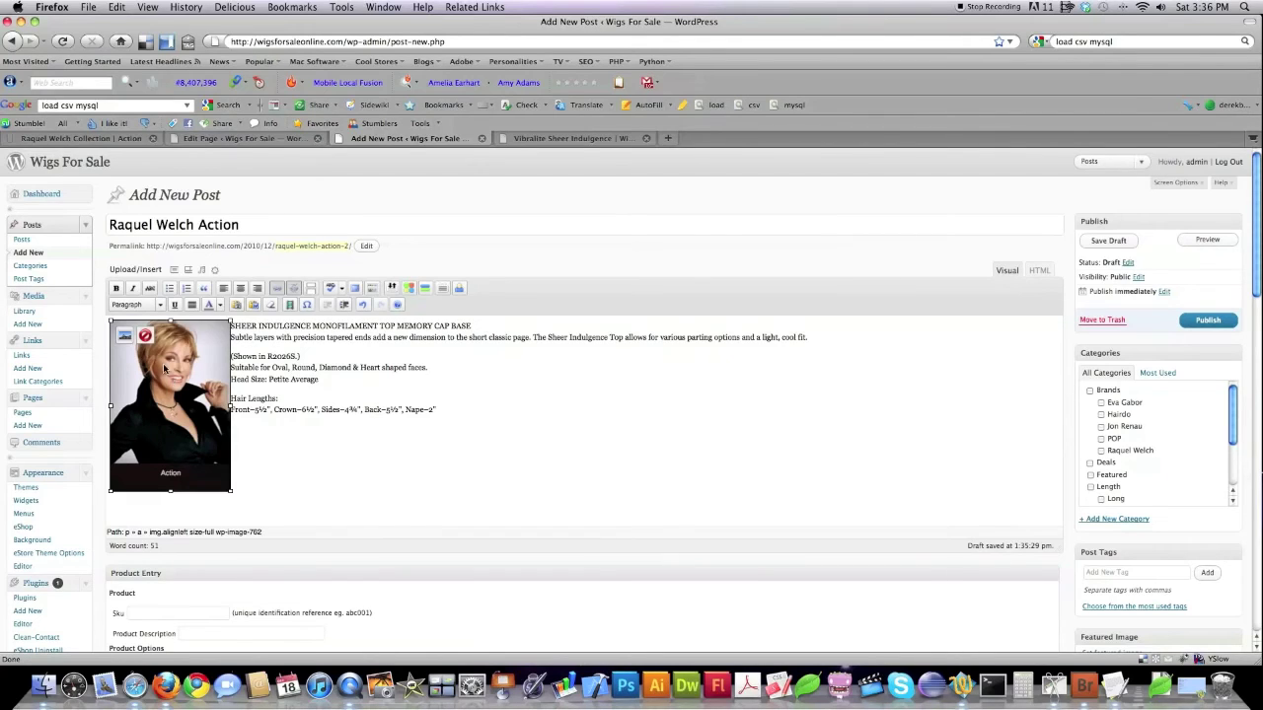
click(517, 504)
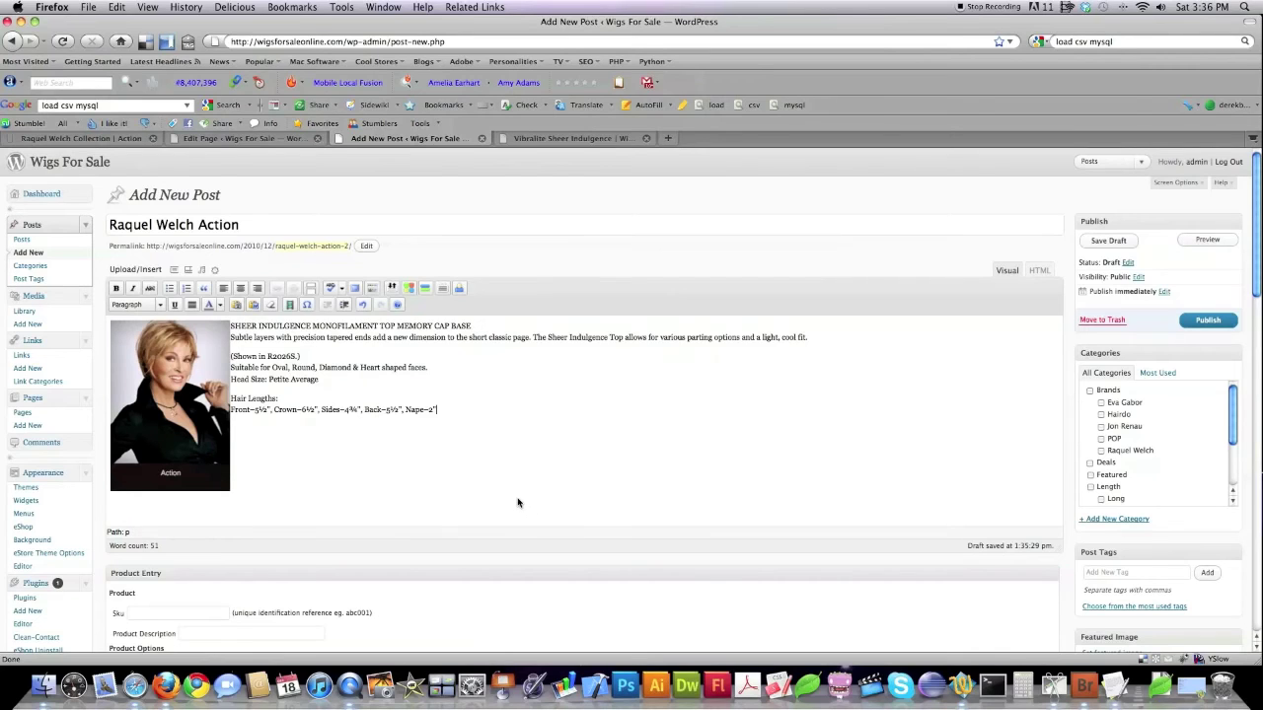
Step: Select the post's permalink and assign the post to the Raquel Welch, Short and Straight categories
drag(352, 246, 149, 247)
drag(146, 247, 348, 249)
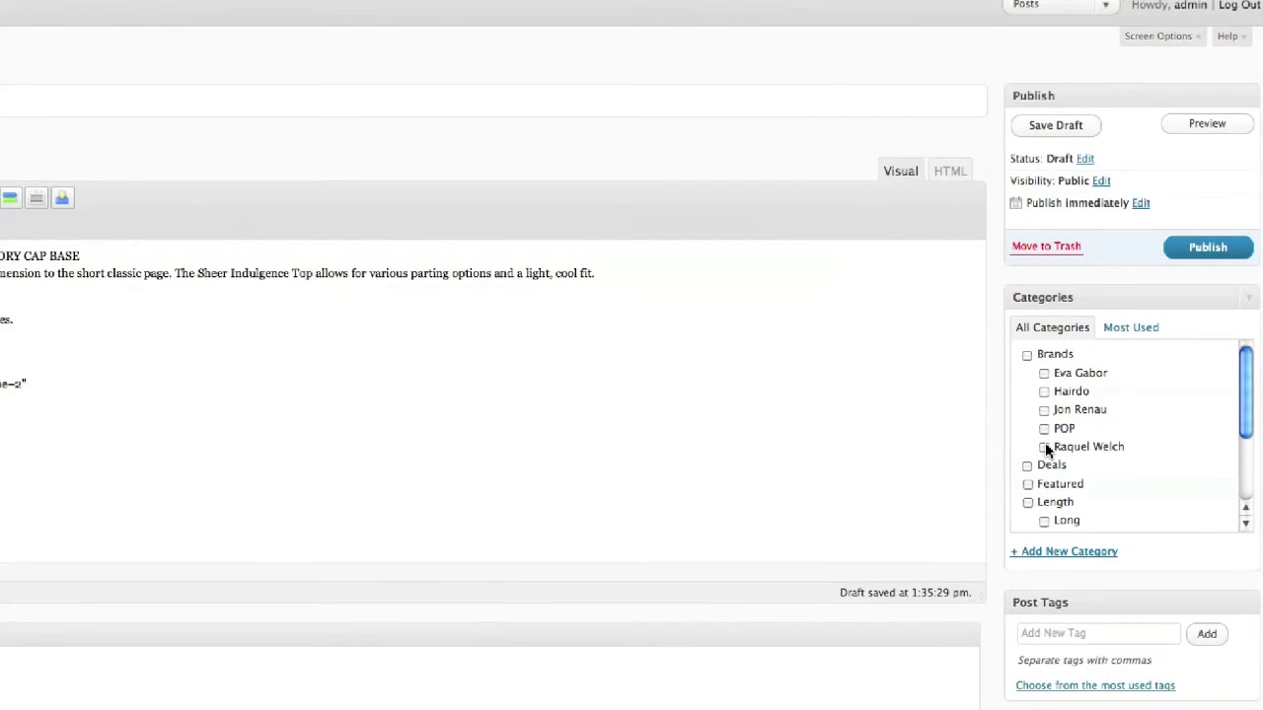
click(1043, 447)
drag(1249, 417, 1249, 449)
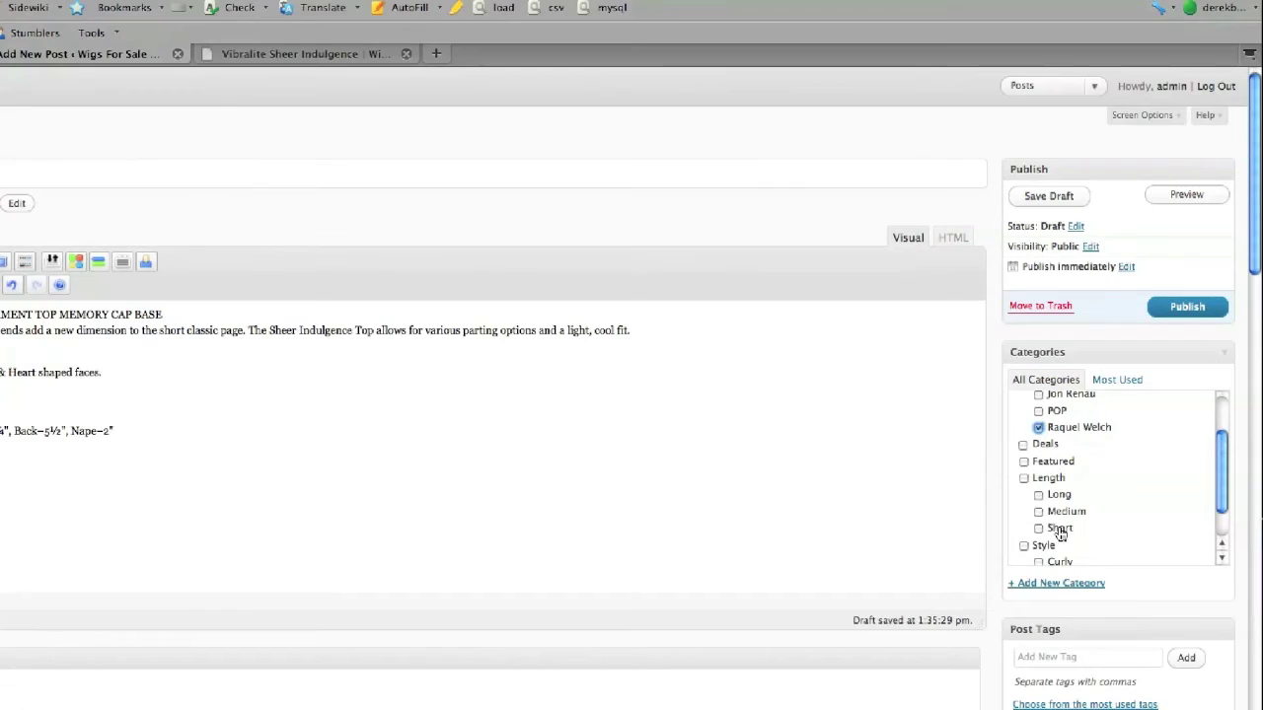
click(1043, 498)
scroll(1229, 499, down, 2)
click(1042, 533)
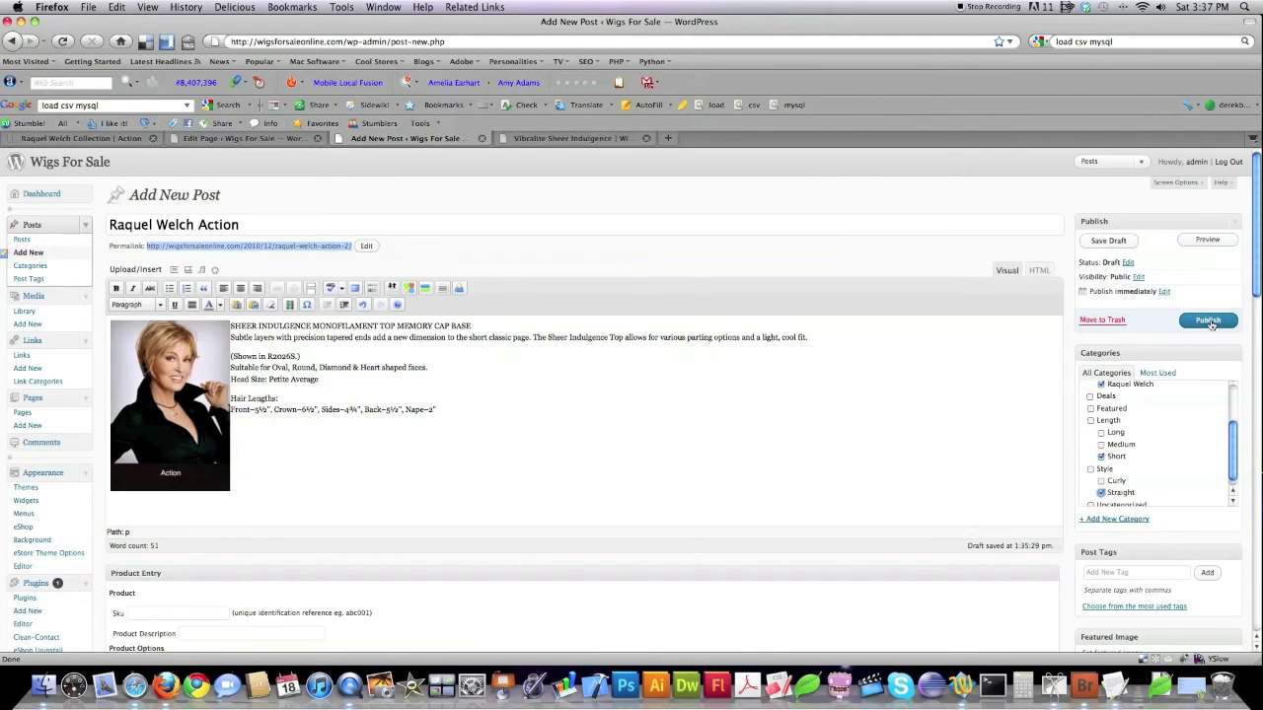
Step: Use the post title for the tags Raquel Welch and Action, and publish the post
drag(243, 225, 77, 227)
key(super+c)
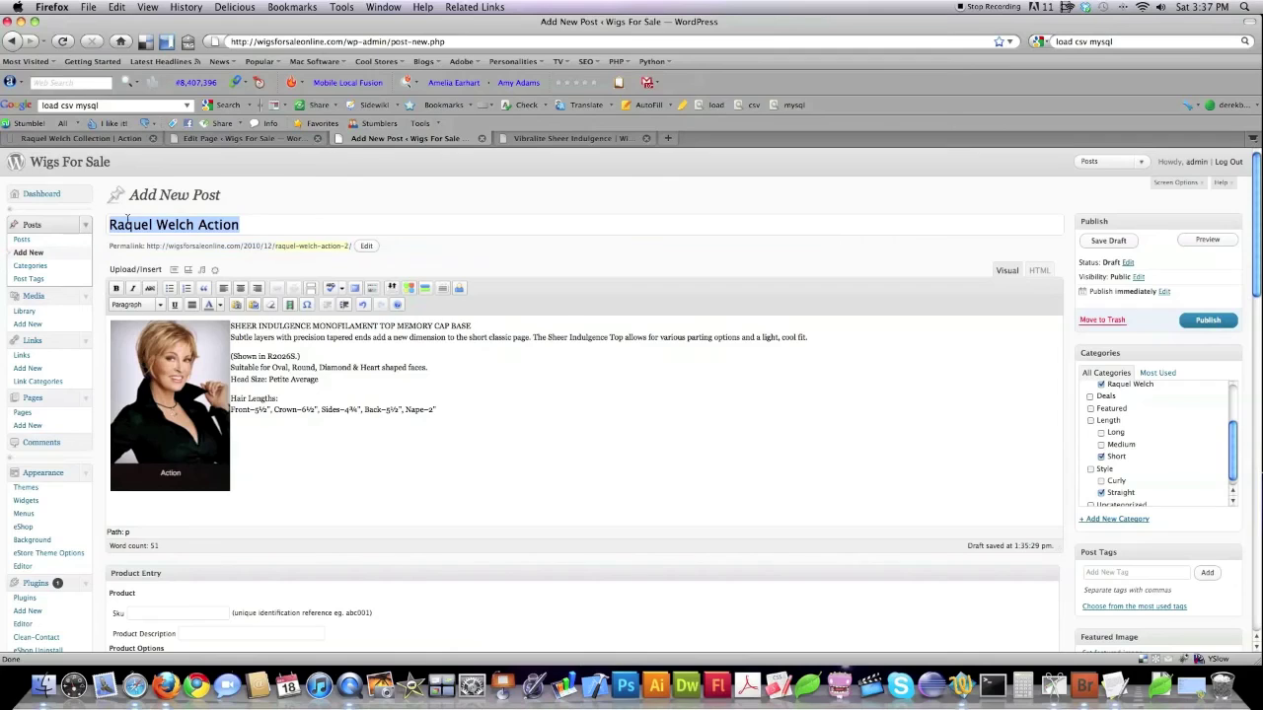
click(1115, 572)
key(super+v)
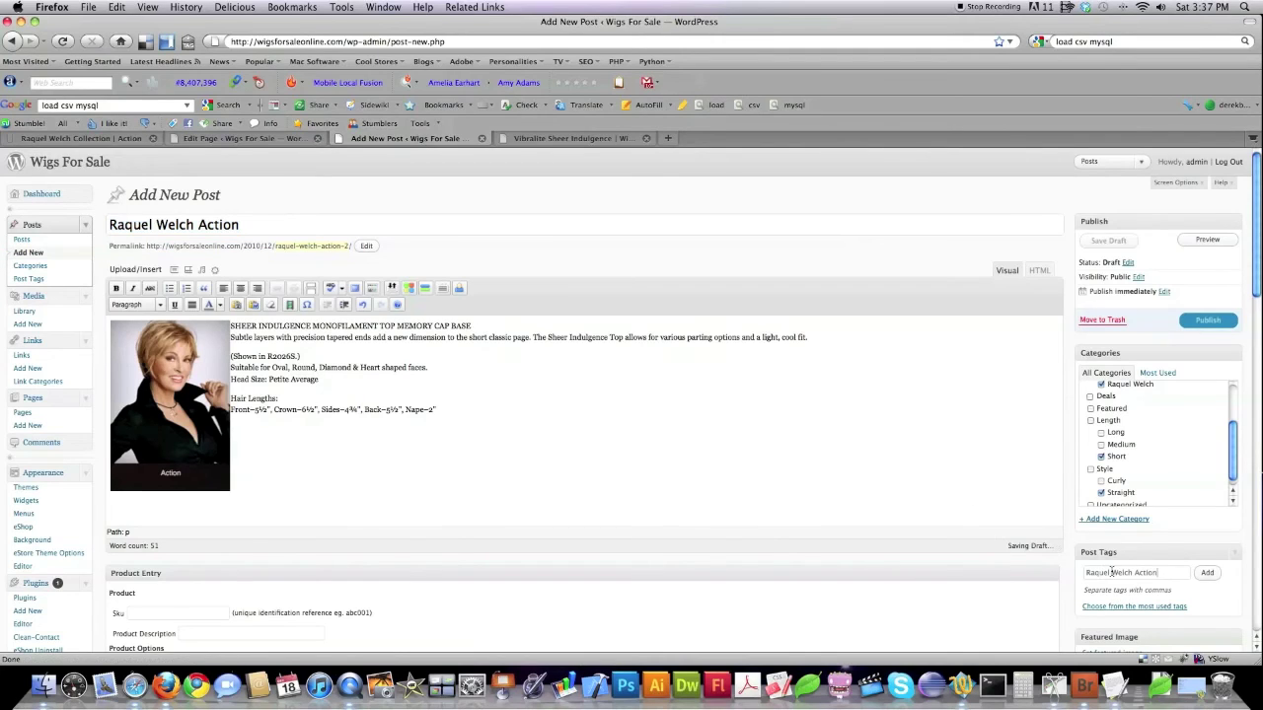
click(1208, 322)
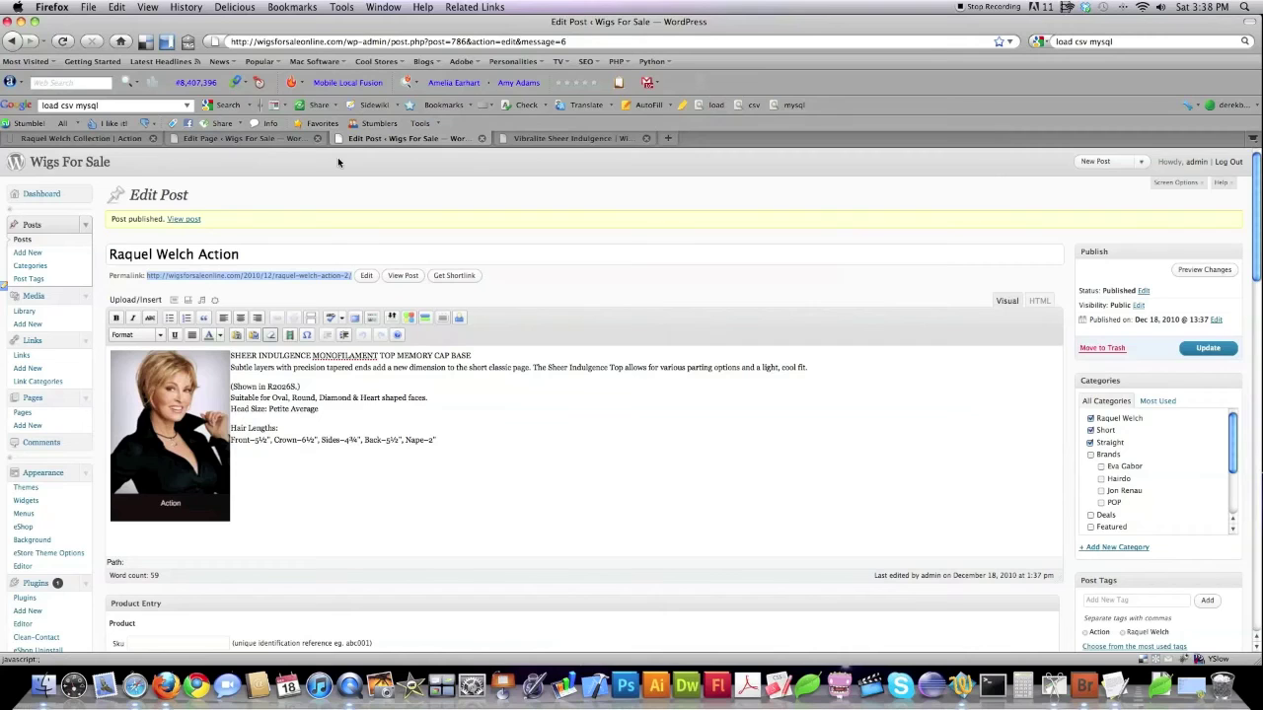
key(ctrl+shift+Tab)
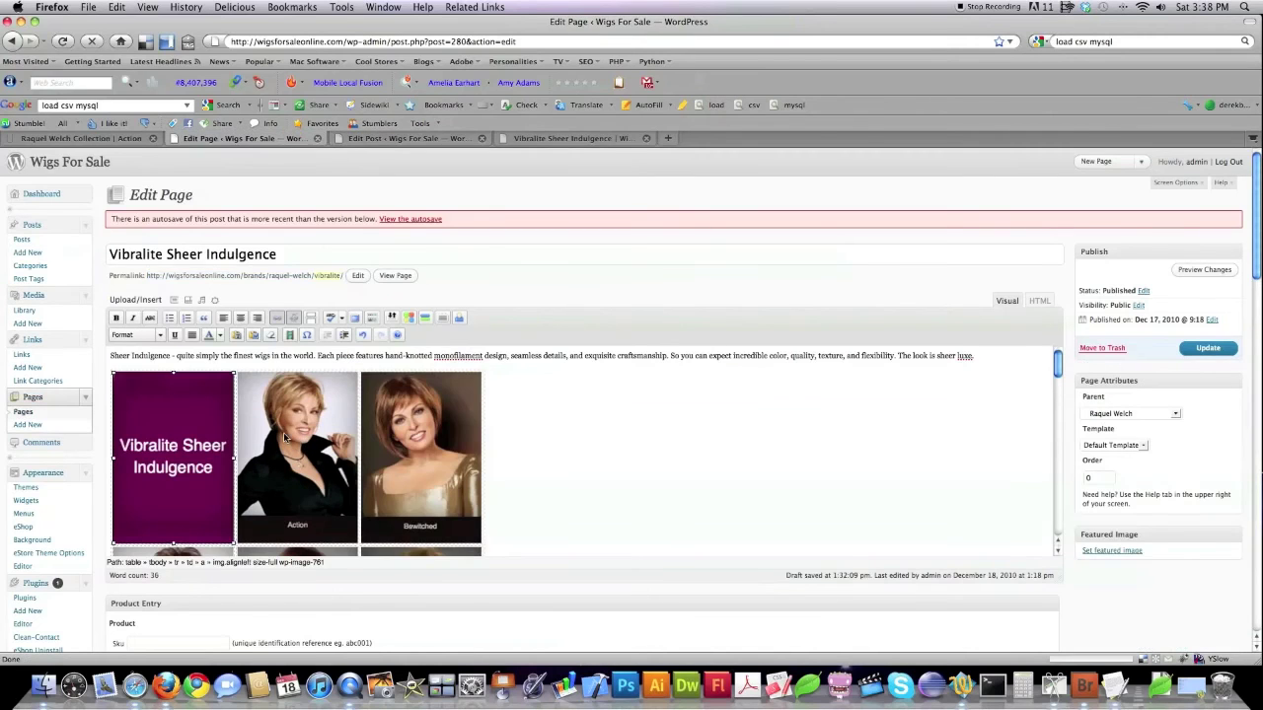
click(293, 415)
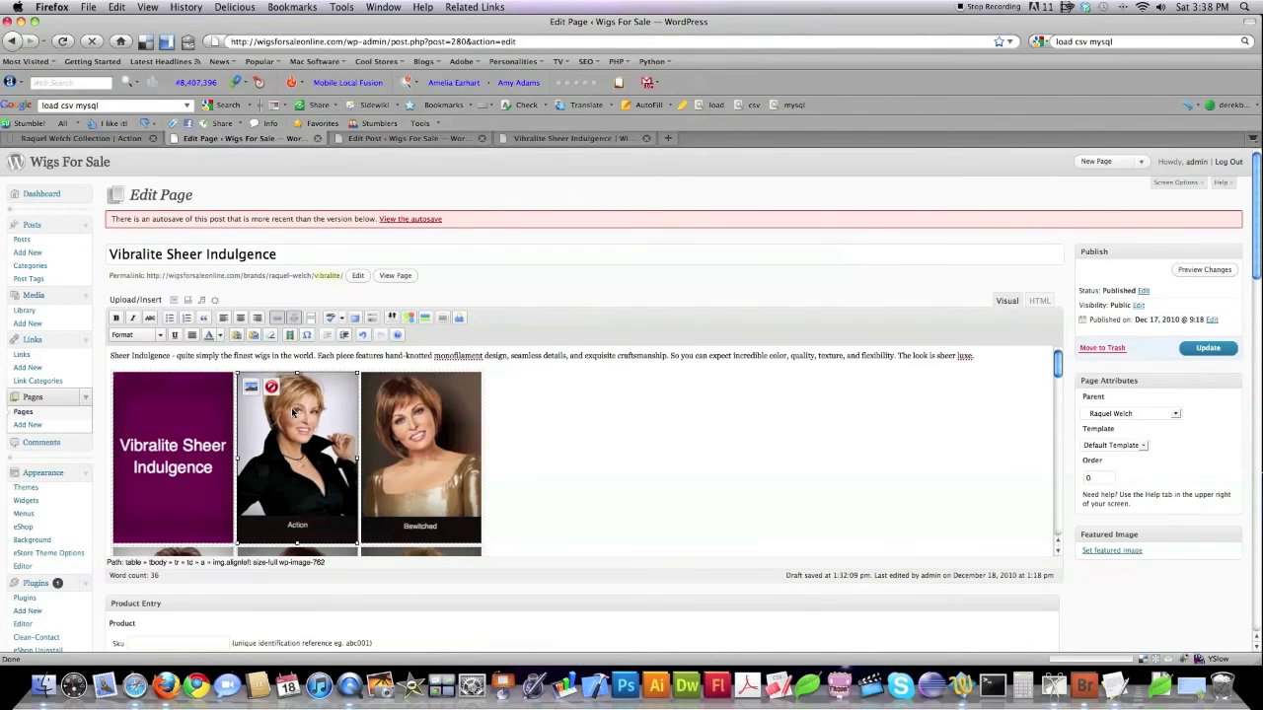
click(278, 322)
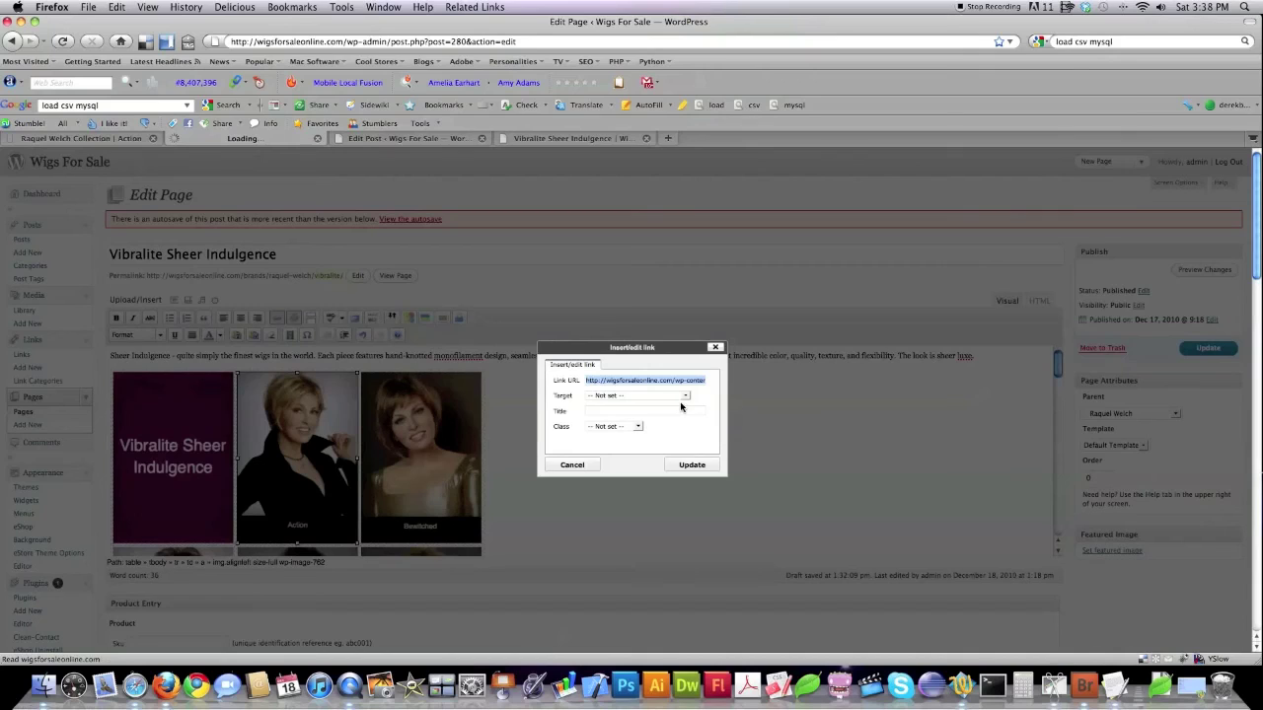
text(http://wigsforsaleonline.com/2010/12/raquel-welch-action-2/)
click(676, 396)
click(647, 415)
click(626, 412)
text(Raque Welch Actio)
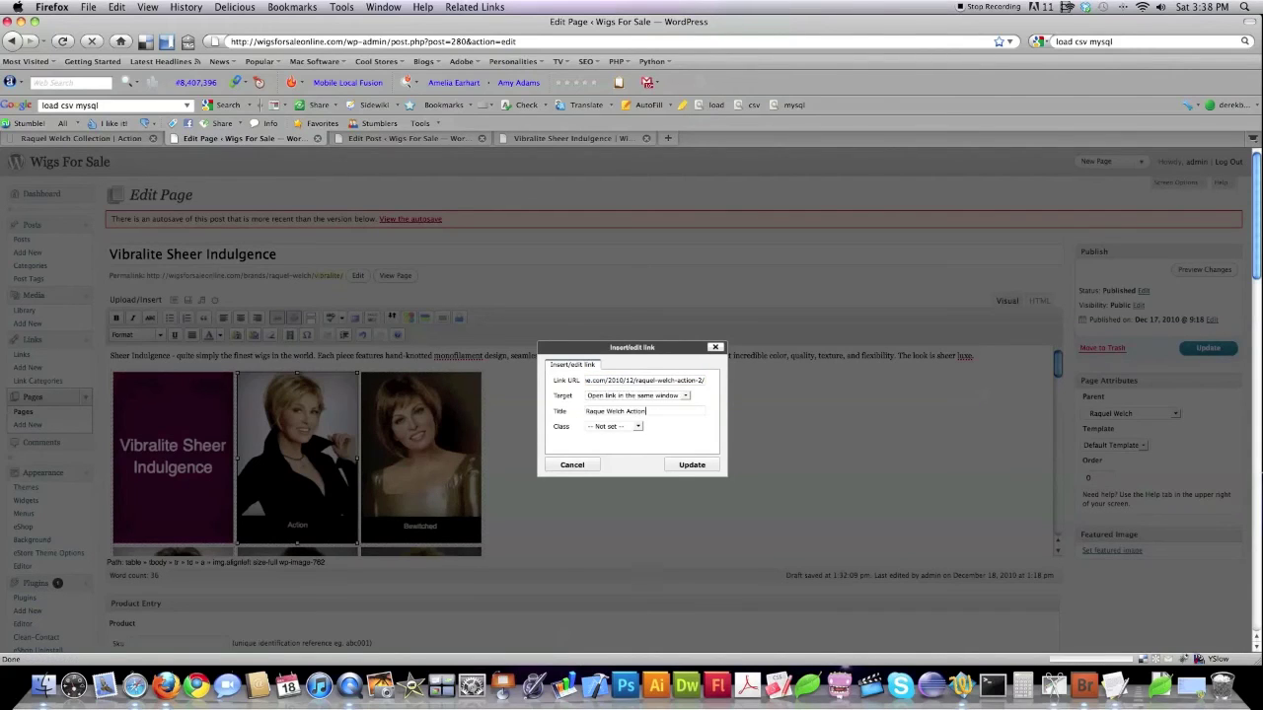
click(688, 468)
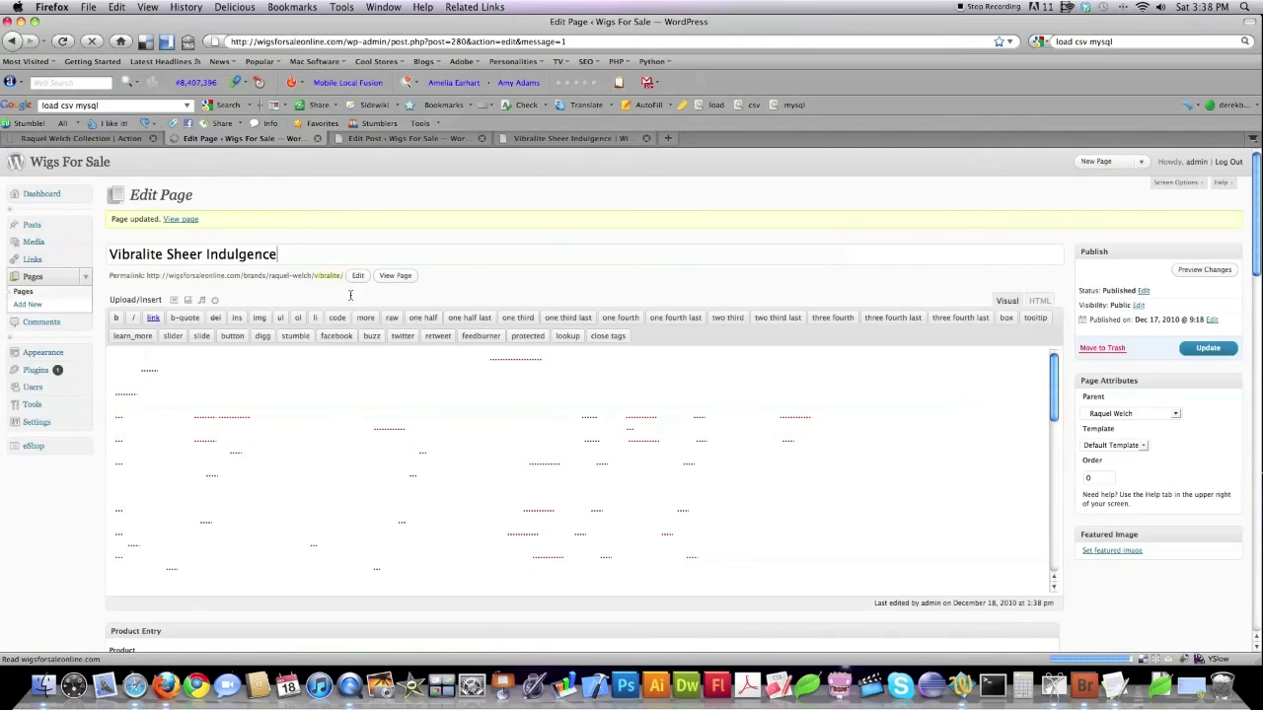
Step: On the live site, open Raquel Welch's Vibralite Sheer Indulgence page and follow the Action image to its post
click(586, 140)
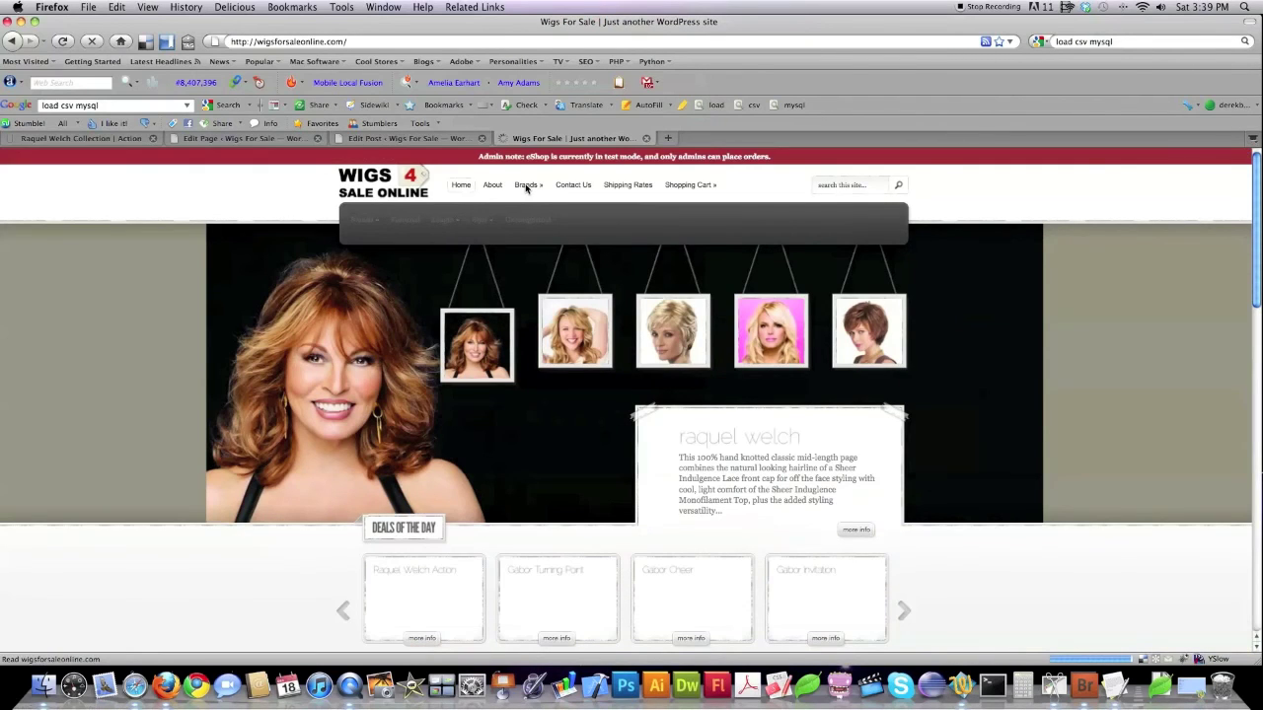
mouse_move(525, 187)
mouse_move(547, 279)
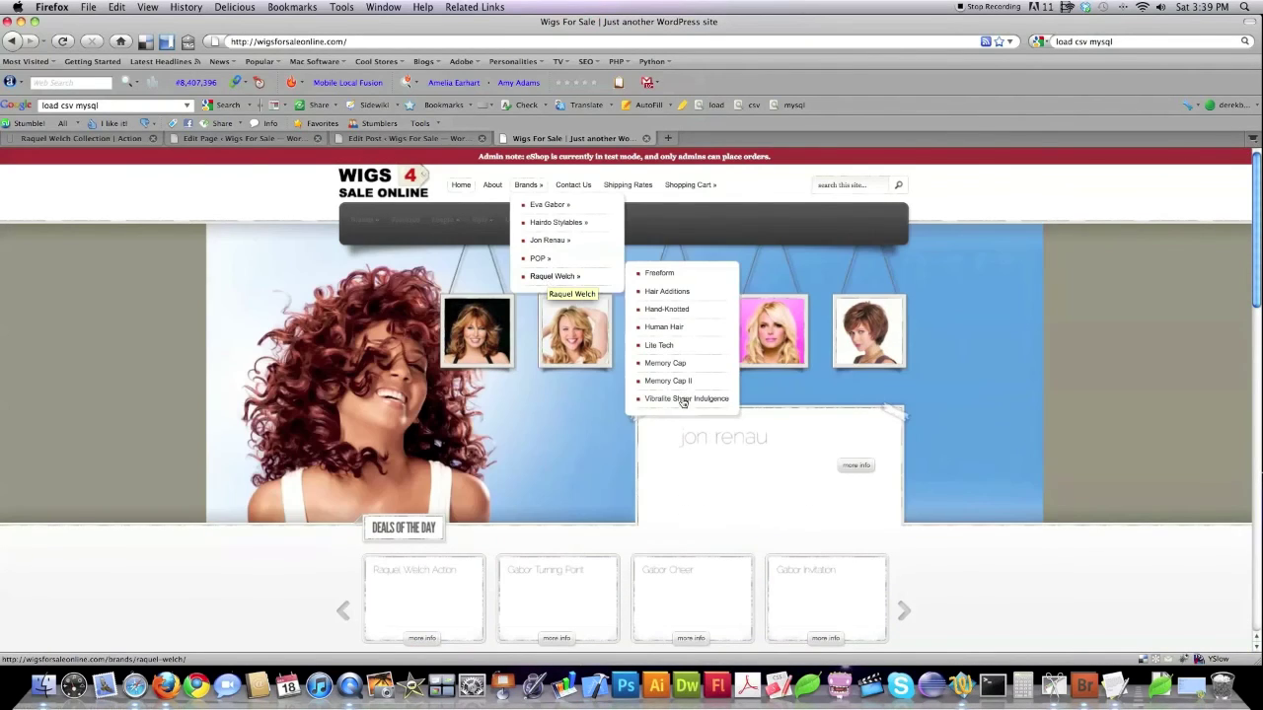
click(682, 399)
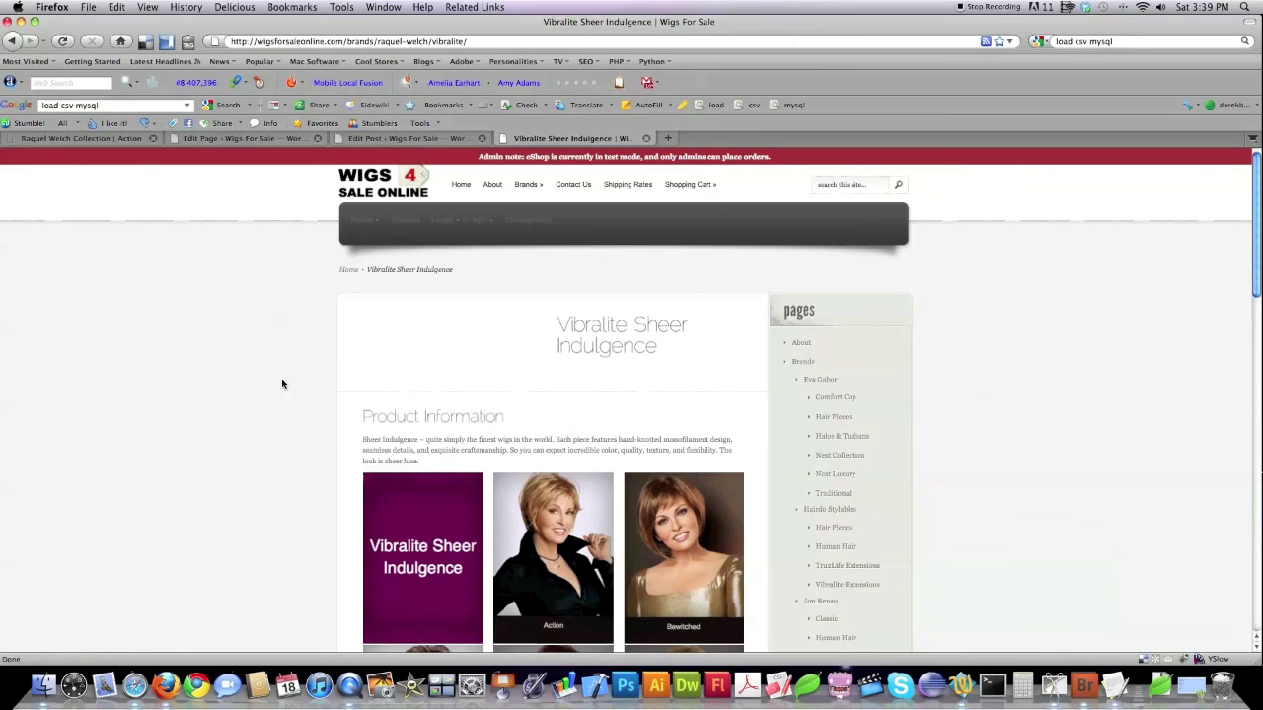
click(558, 527)
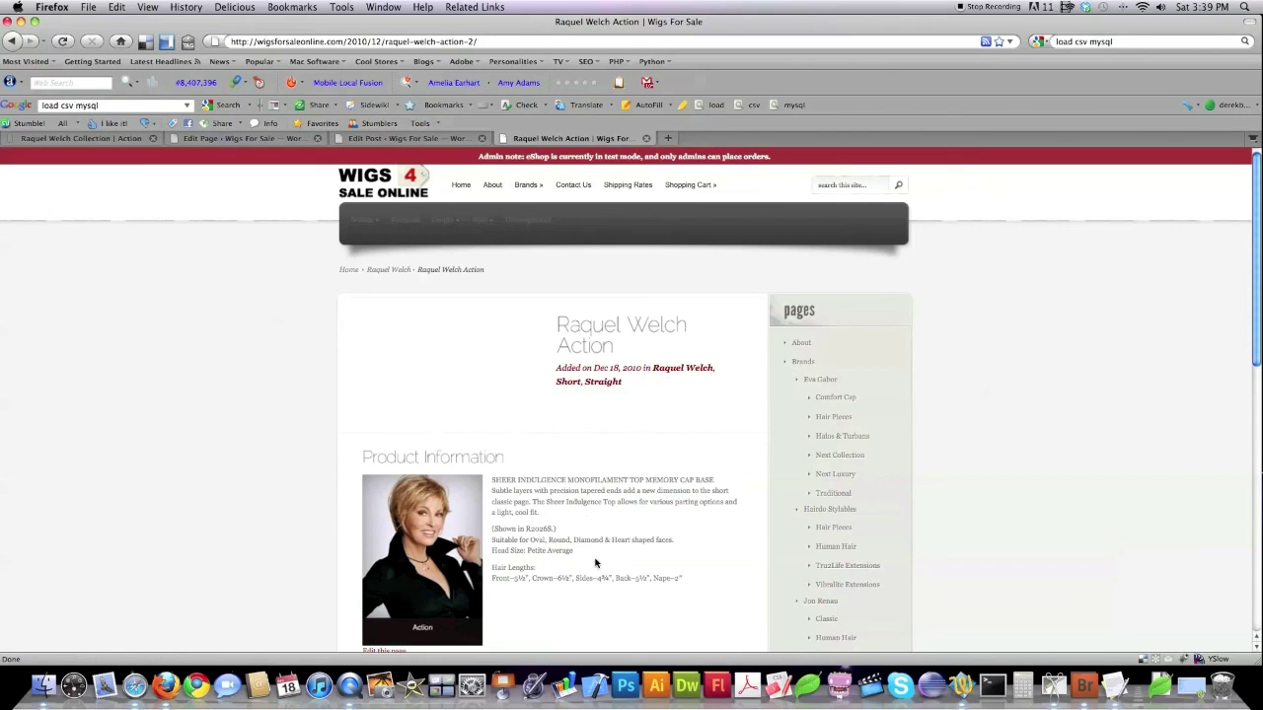
Step: Check the path from the Raquel Welch brand page through the Vibralite Sheer Indulgence collection image to the Action post
mouse_move(522, 188)
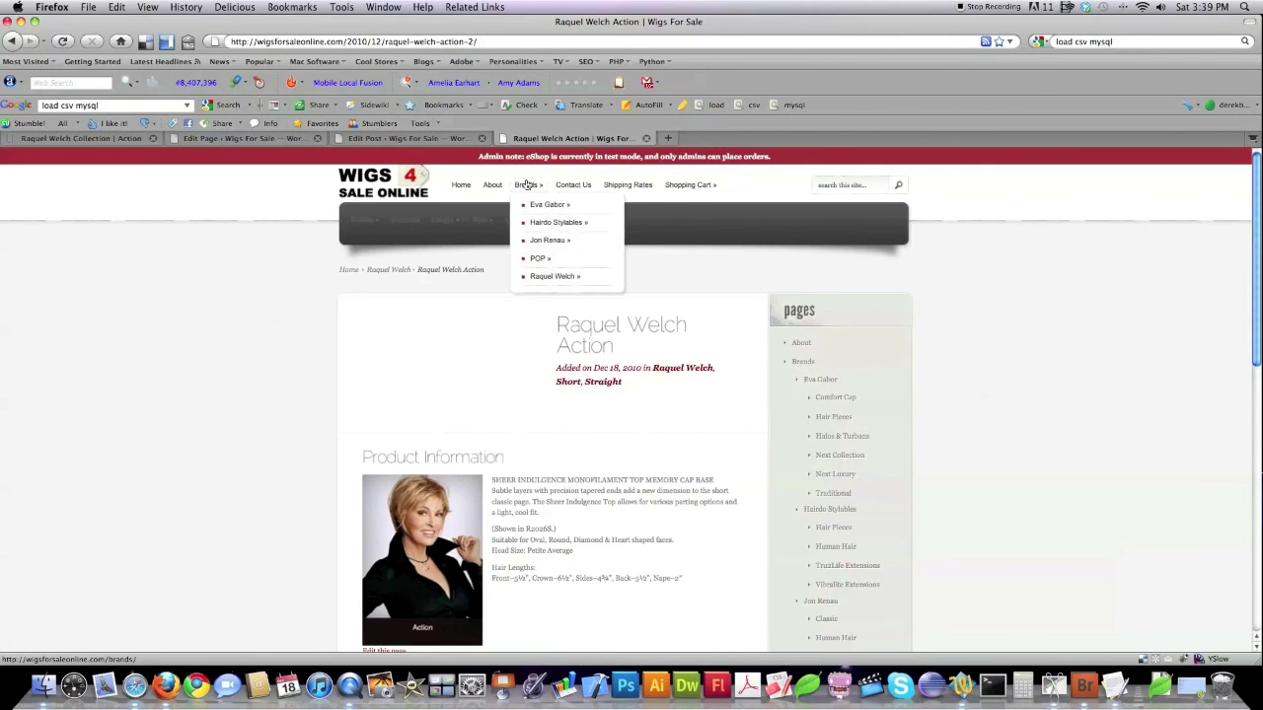
click(538, 277)
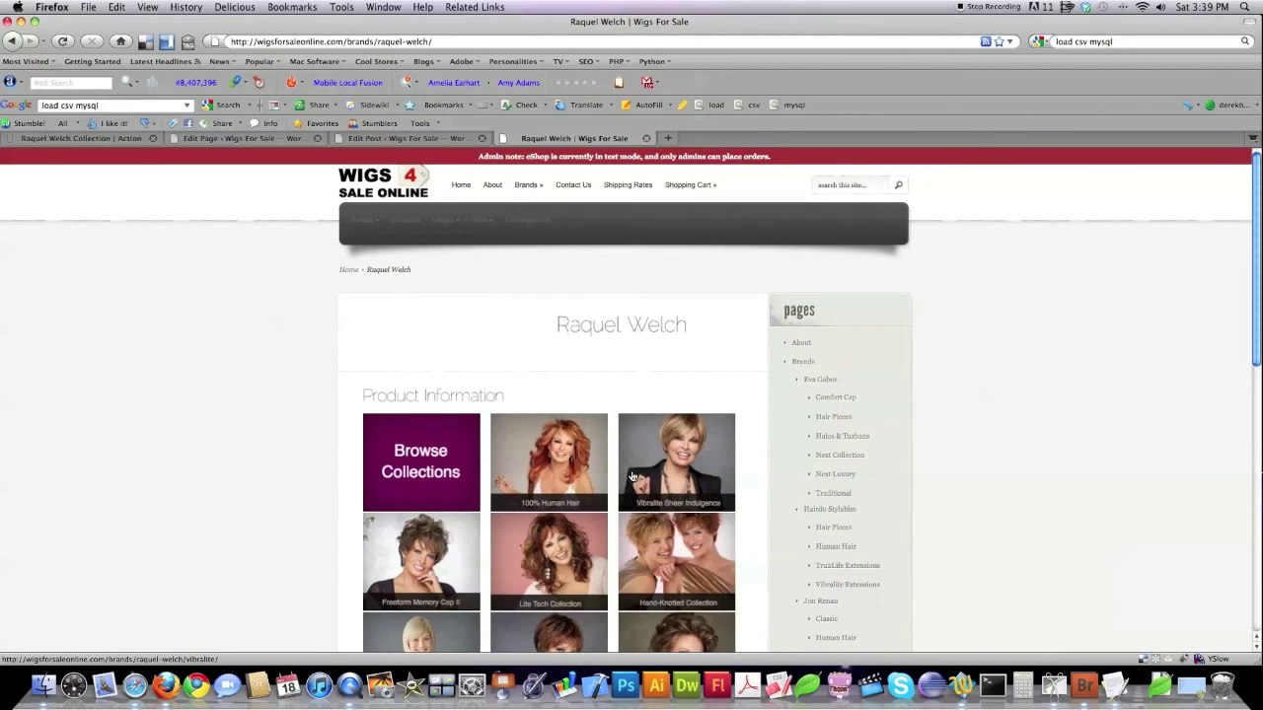
click(675, 473)
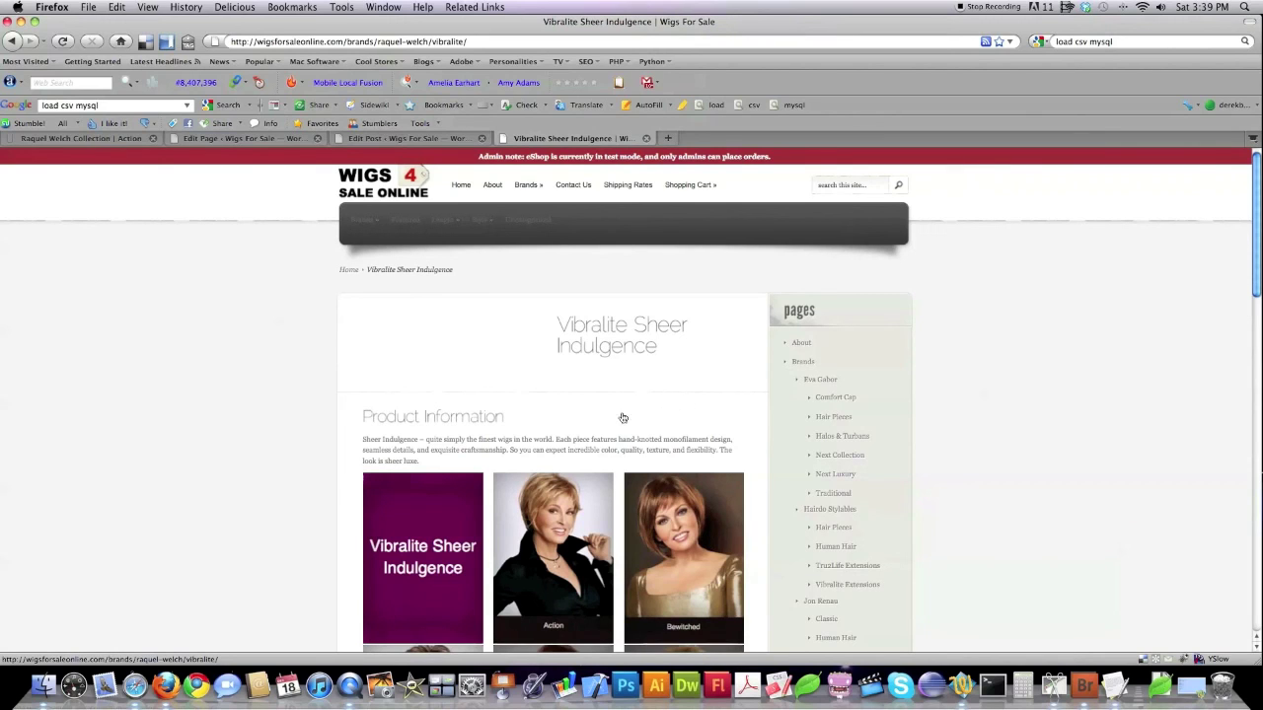
scroll(1257, 286, down, 5)
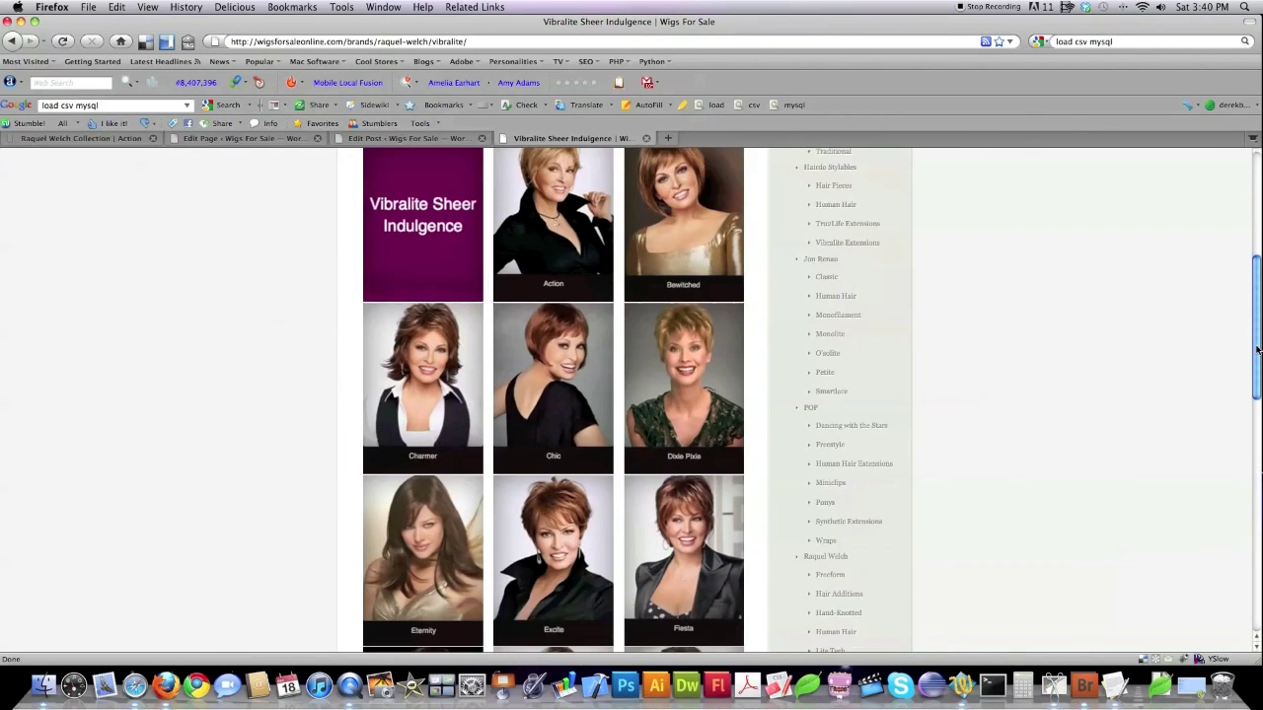
scroll(547, 432, up, 3)
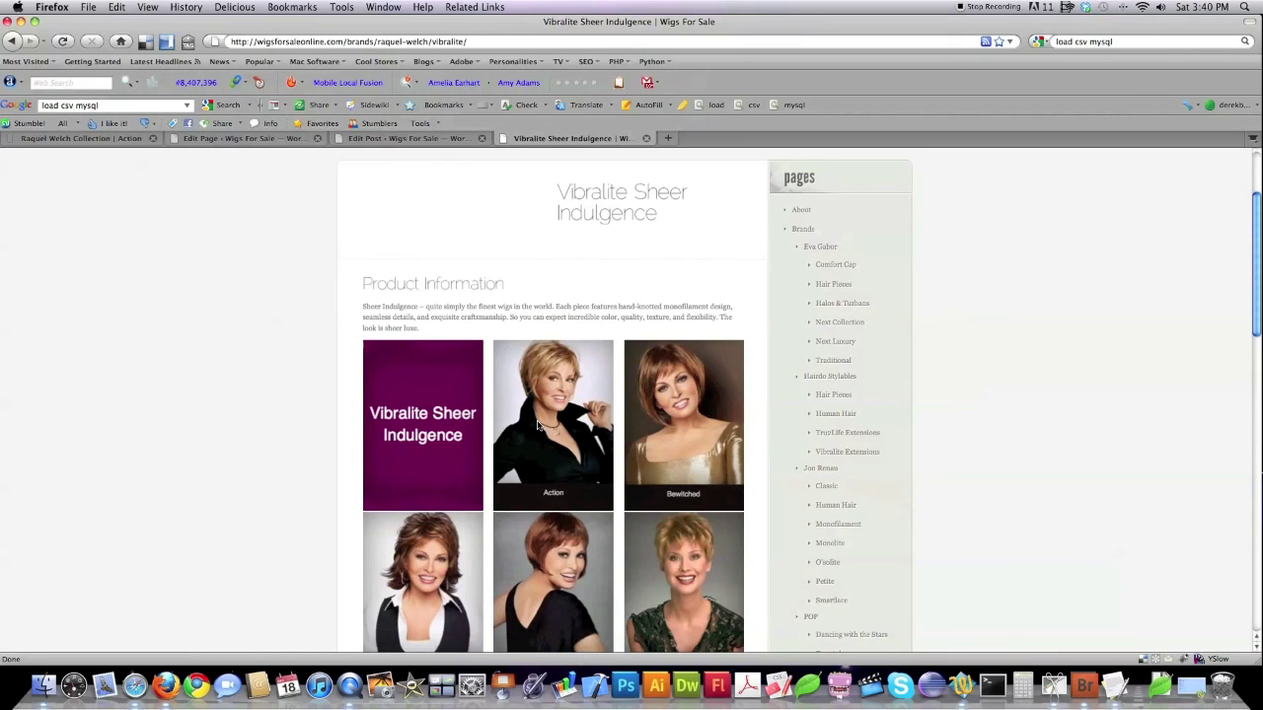
click(533, 425)
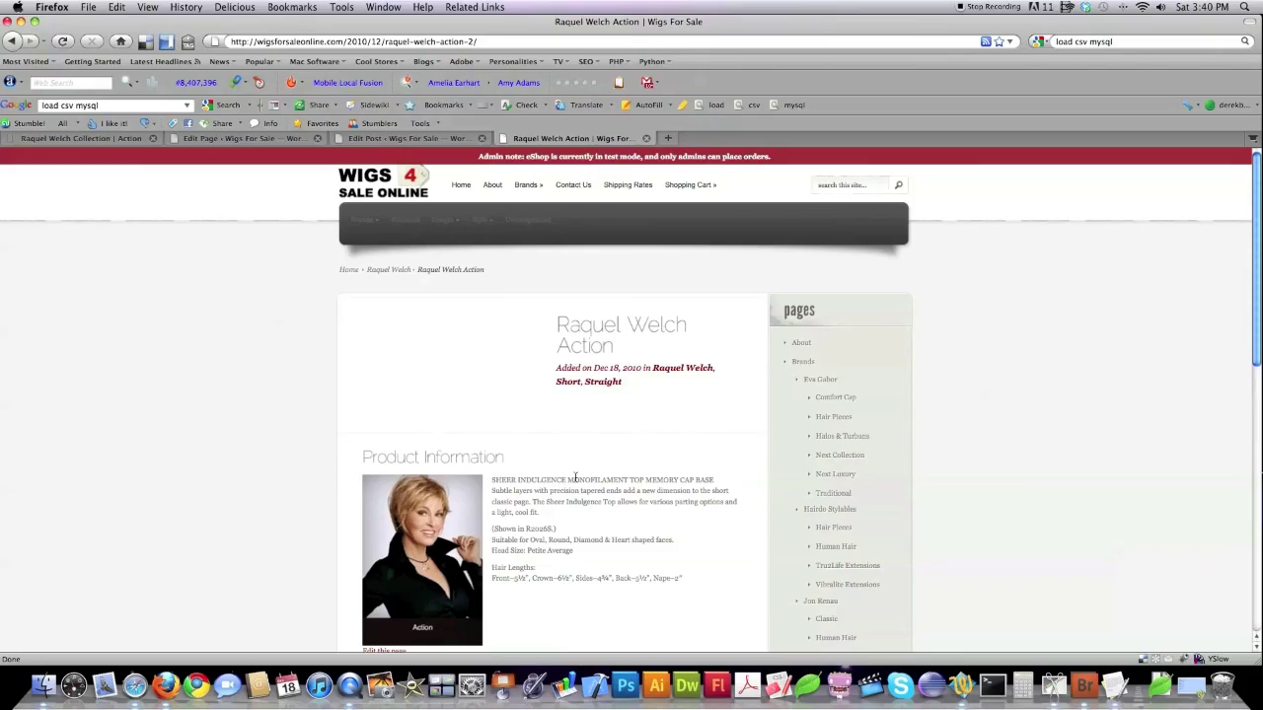
scroll(575, 477, down, 3)
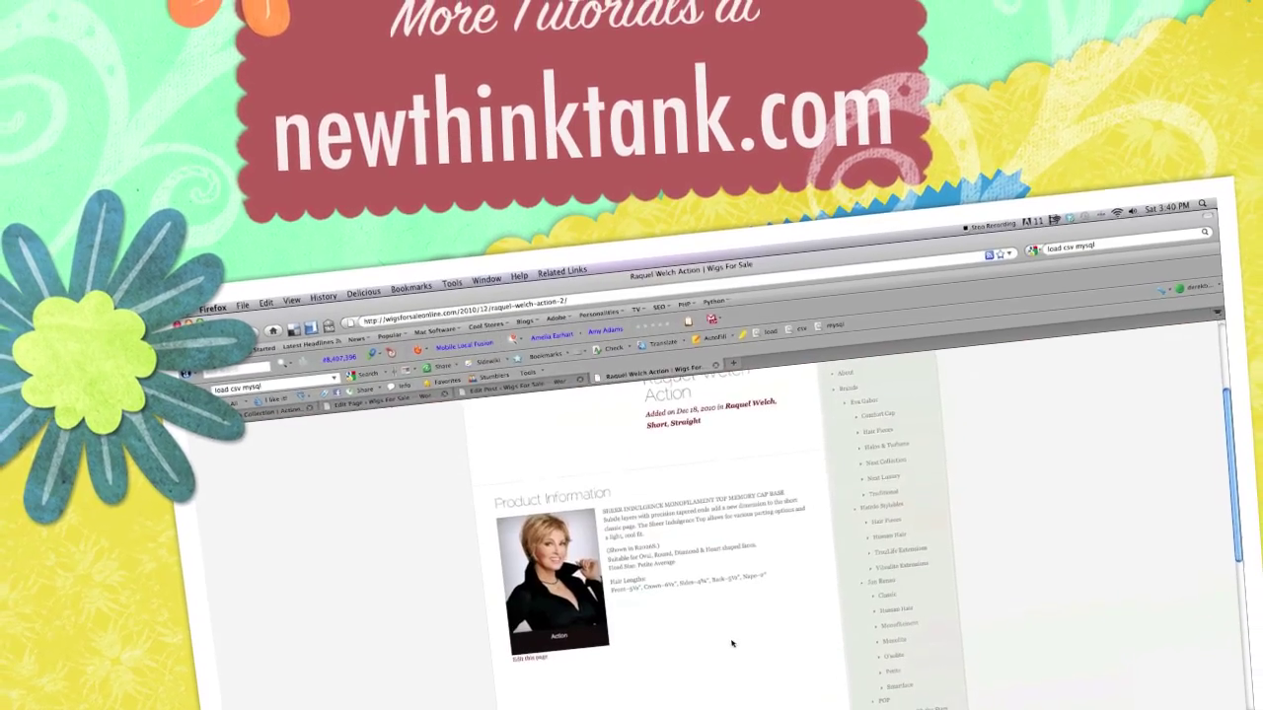
scroll(730, 643, up, 3)
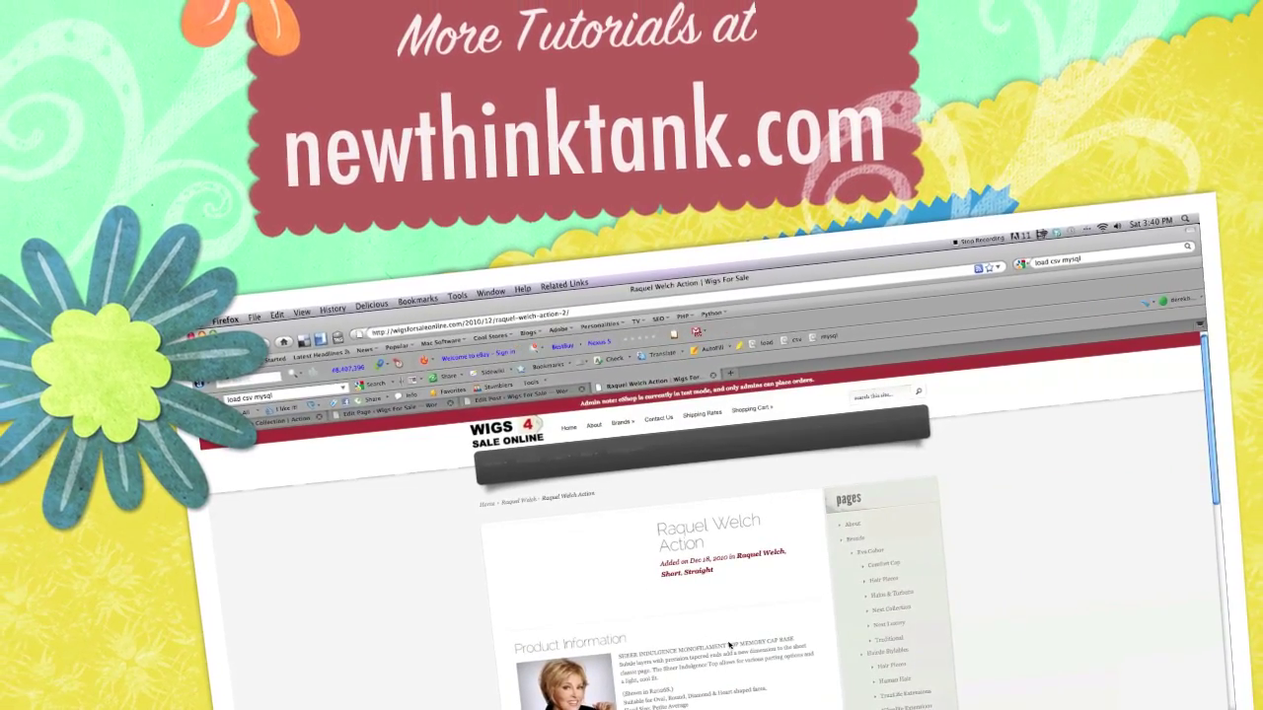